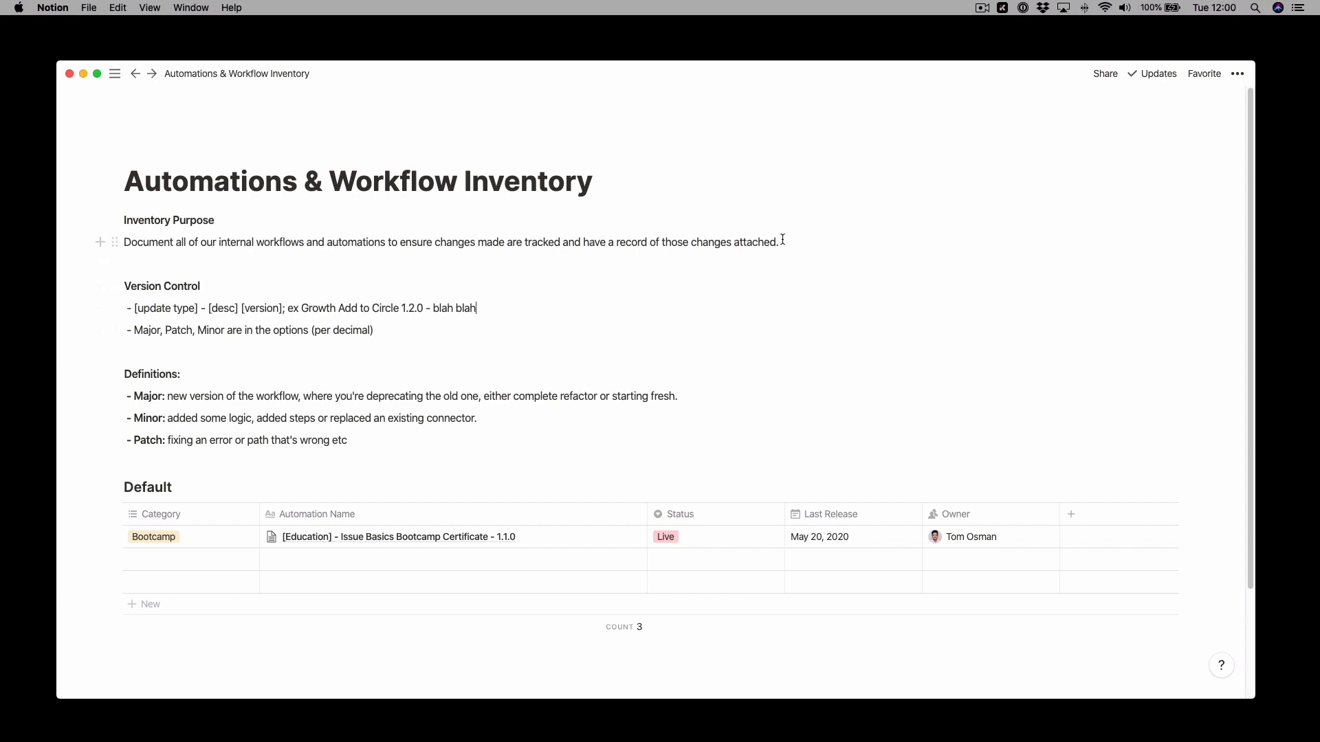
Change "ex" to "eg" in the example on the first Version Control line.
left_click_drag(781, 240, 466, 243)
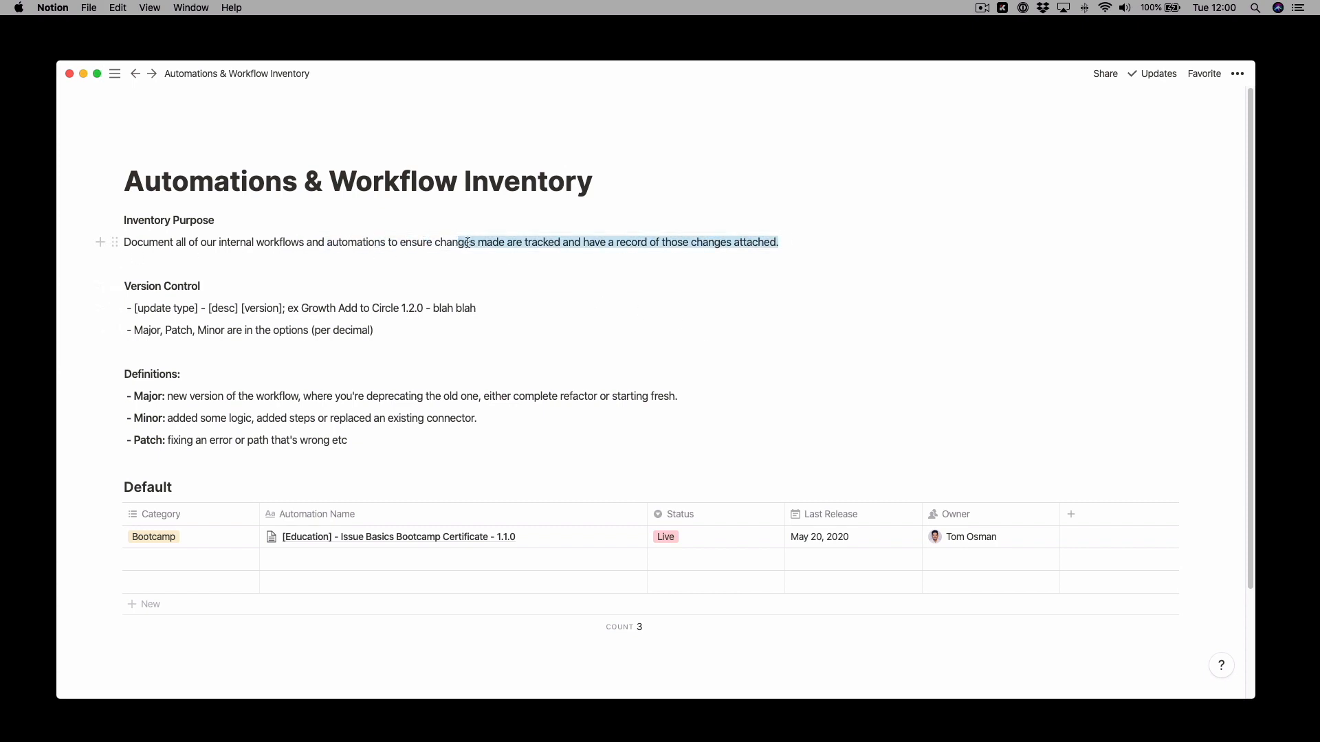
left_click(699, 292)
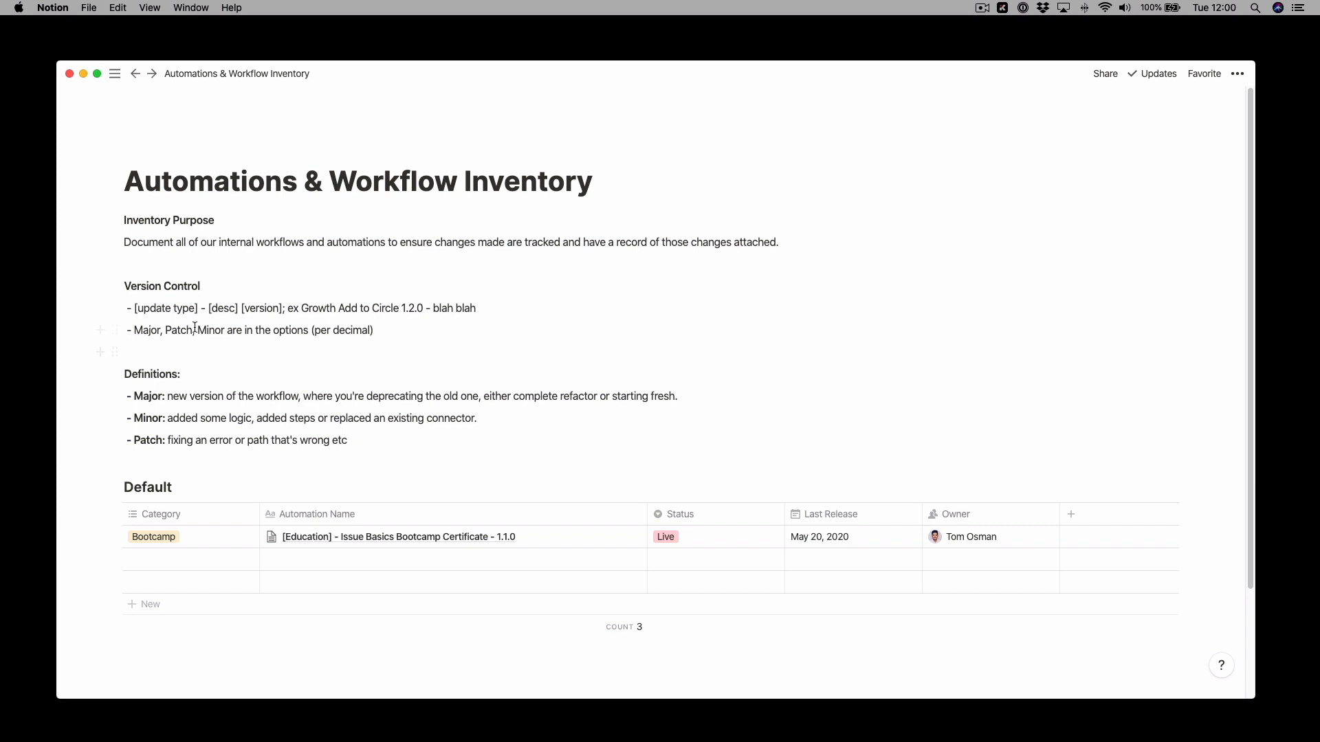
left_click(299, 308)
key("BackSpace")
type("g")
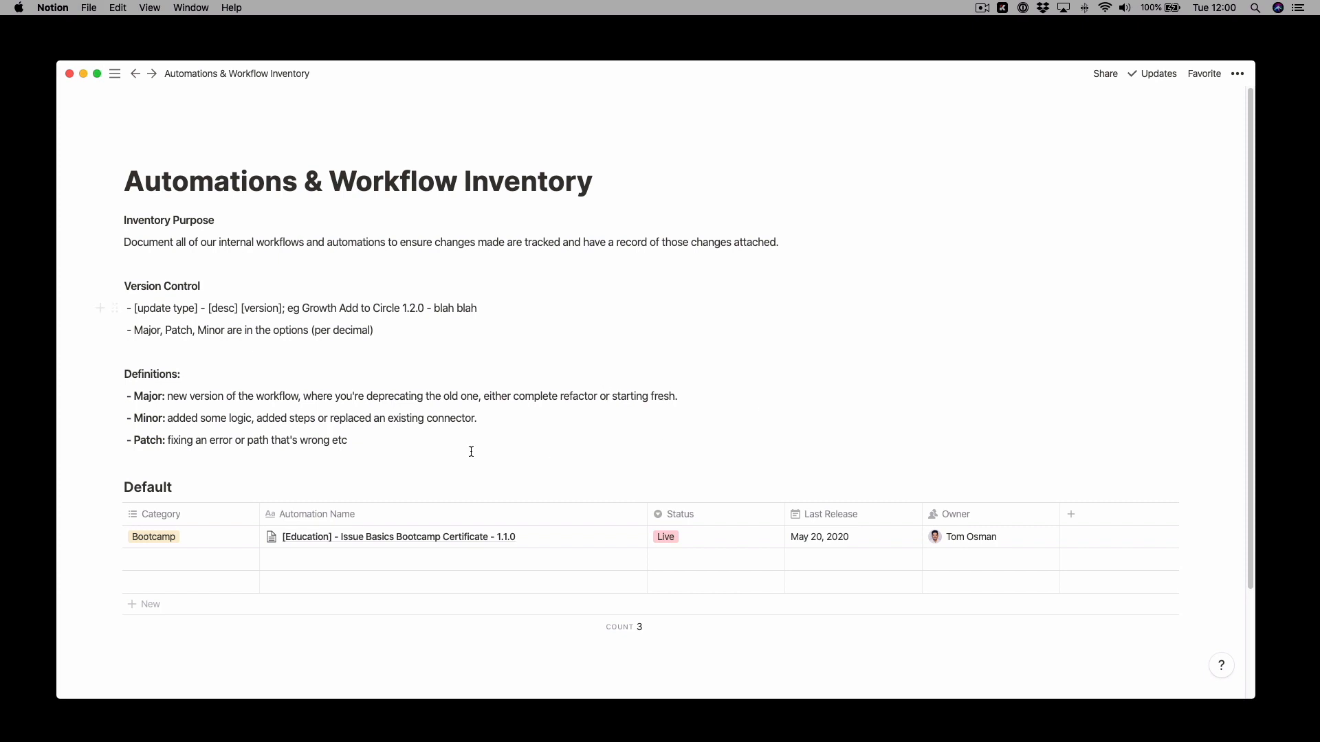
Review the Minor definition and the category options available for the bootcamp certificate automation.
left_click_drag(168, 419, 279, 418)
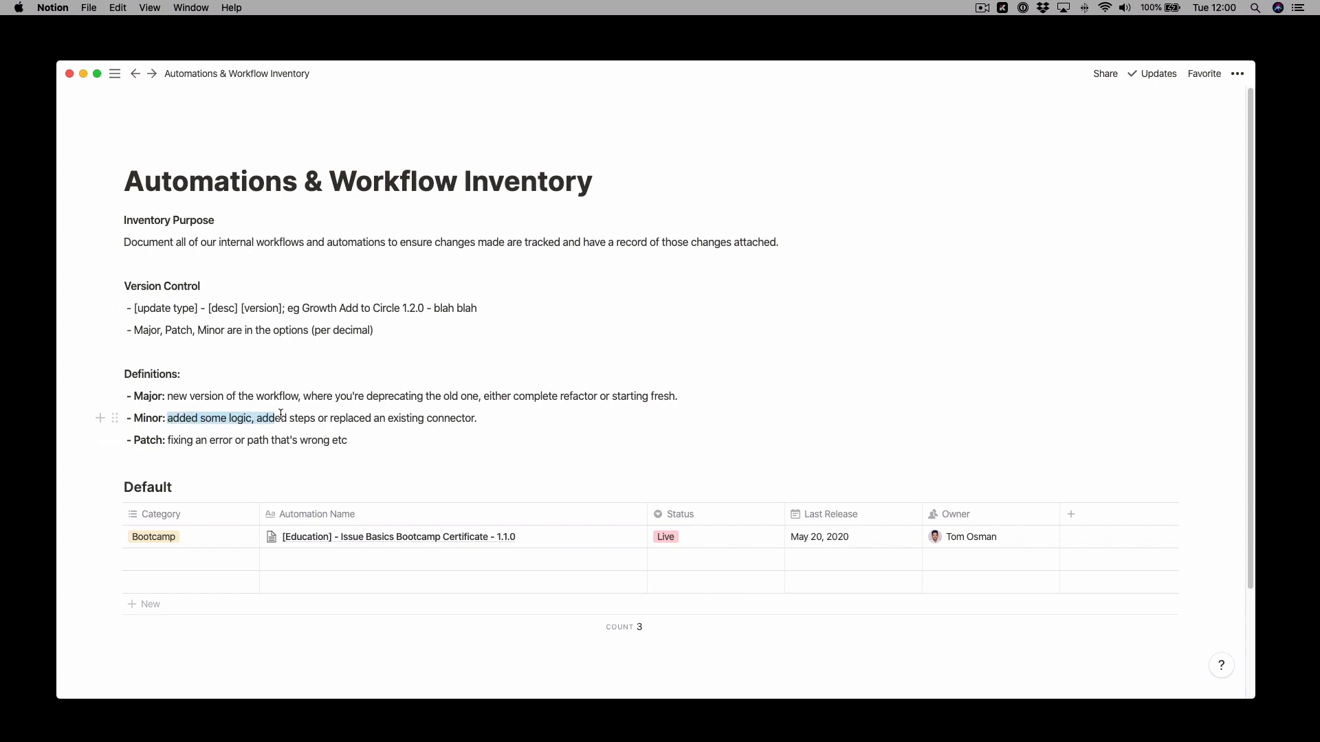
left_click(500, 416)
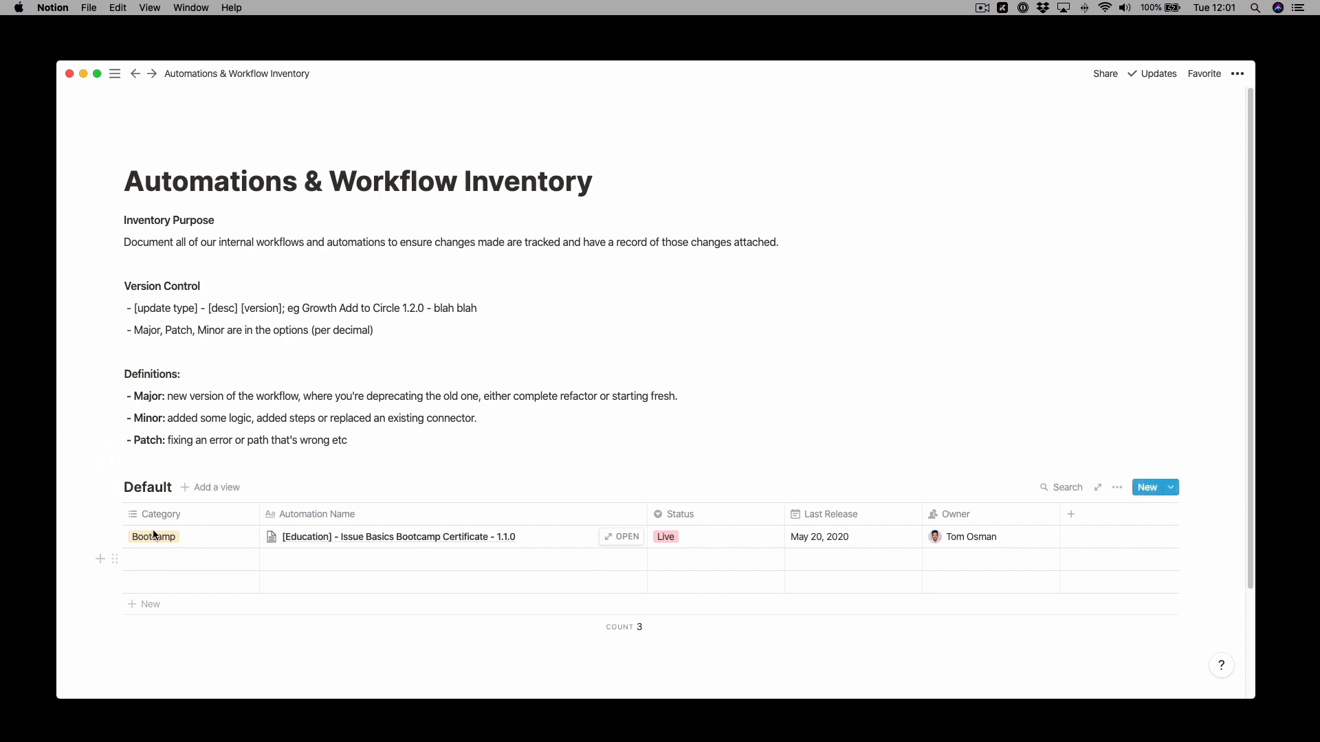
left_click(198, 534)
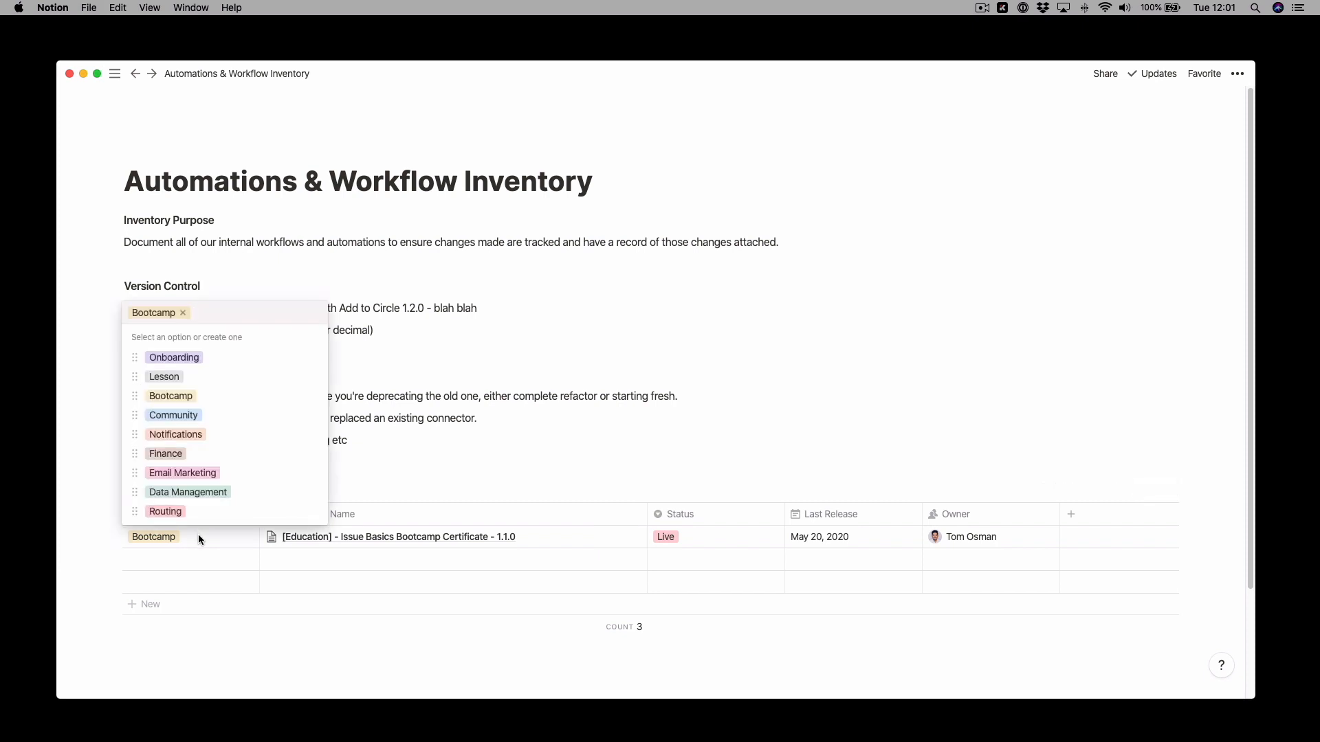
key("Escape")
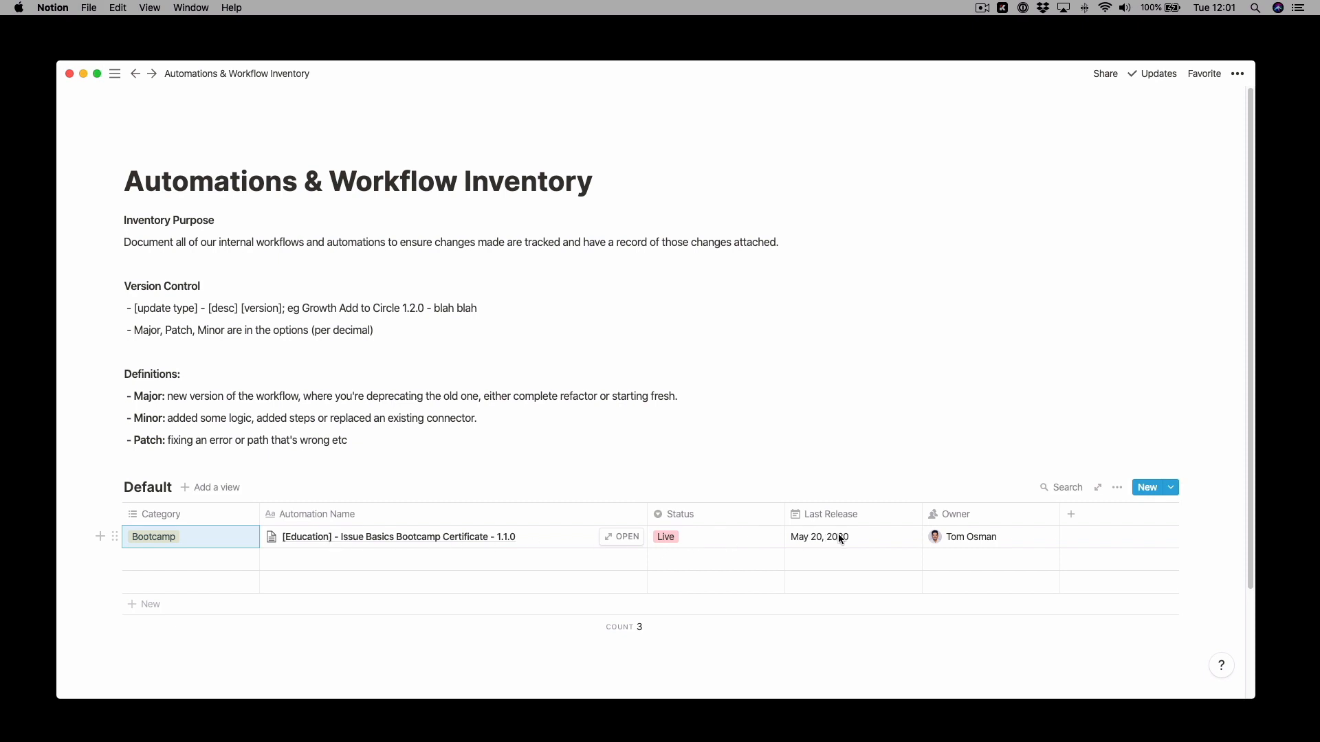
Open the "[Education] - Issue Basics Bootcamp Certificate - 1.1.0" record and examine its properties, Summary and Known Limitations.
left_click(443, 535)
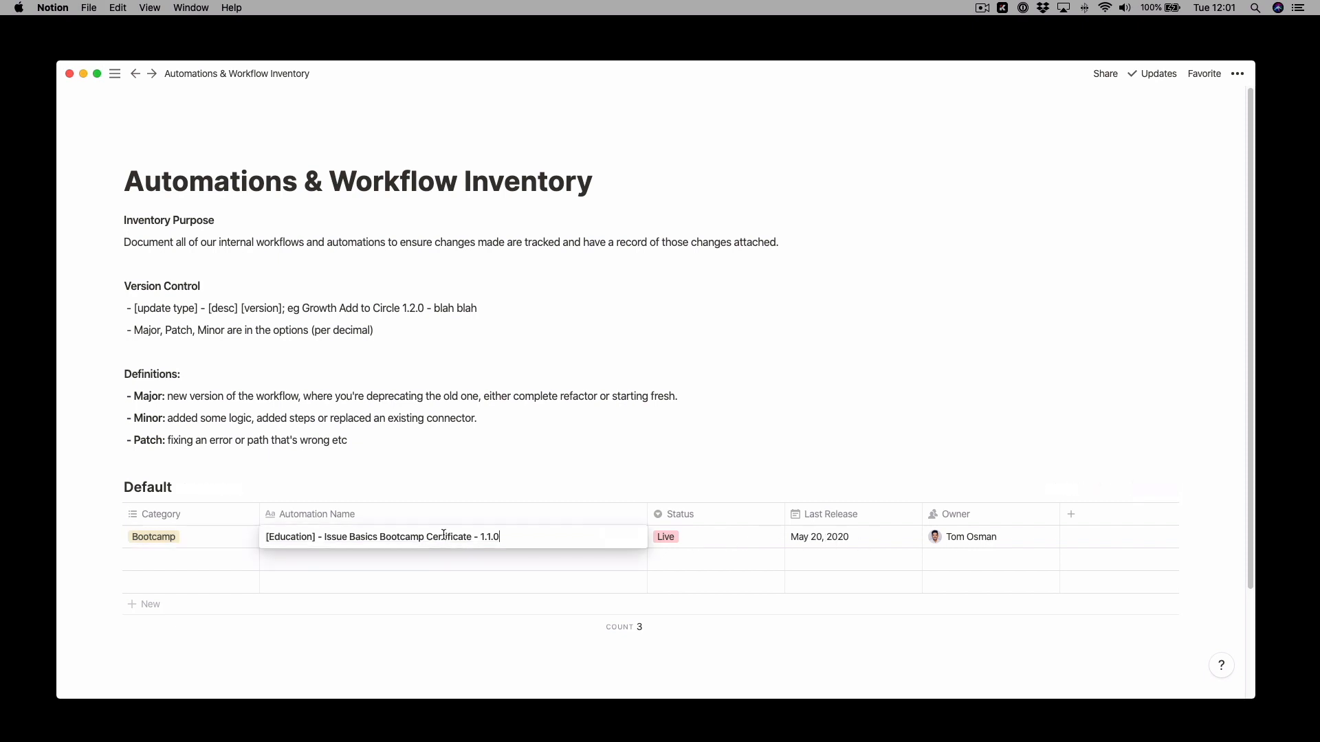
key("Escape")
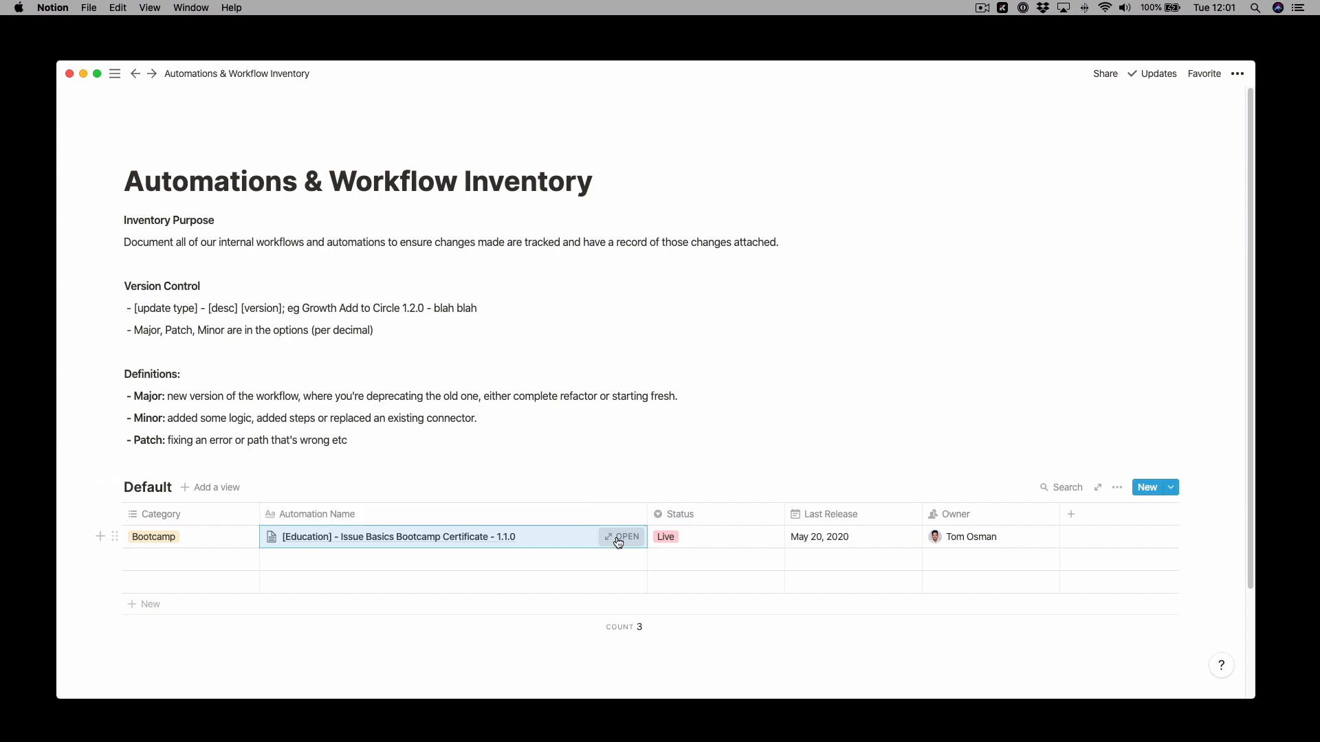
left_click(614, 538)
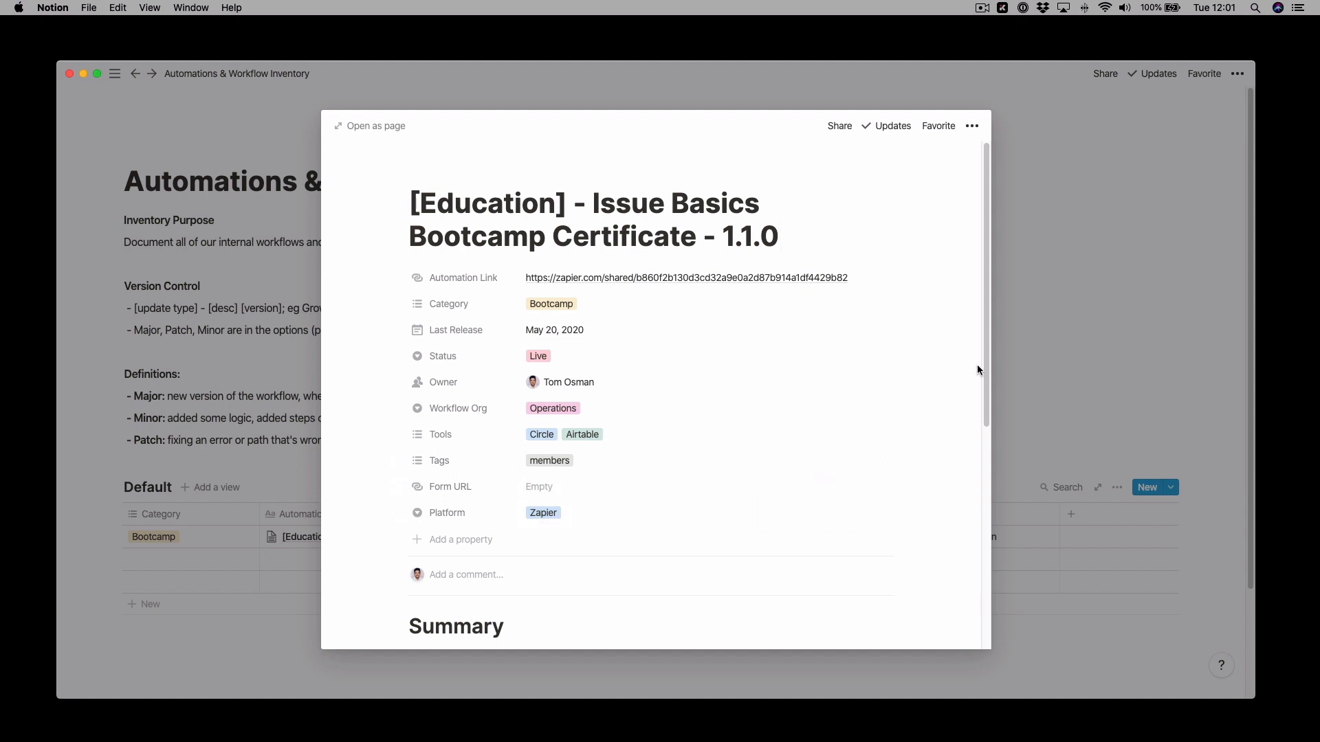
left_click_drag(985, 358, 989, 592)
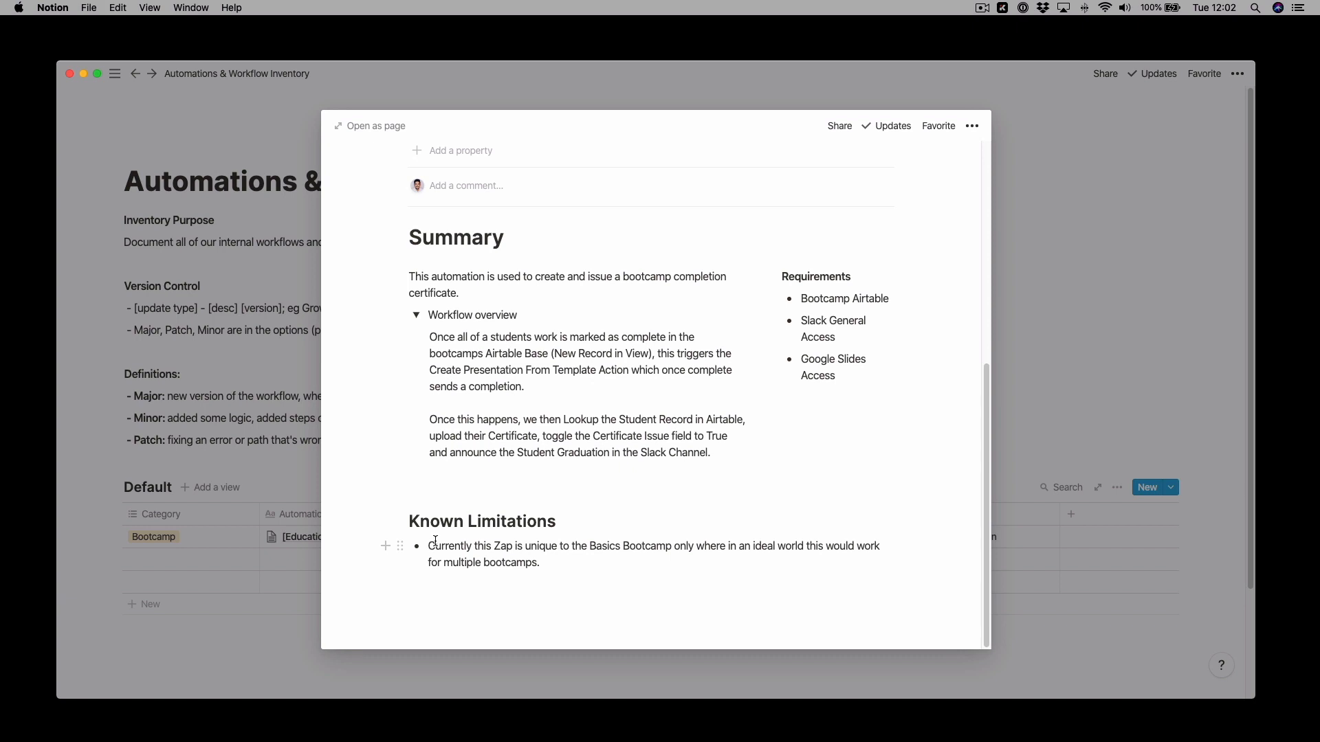
left_click(1108, 277)
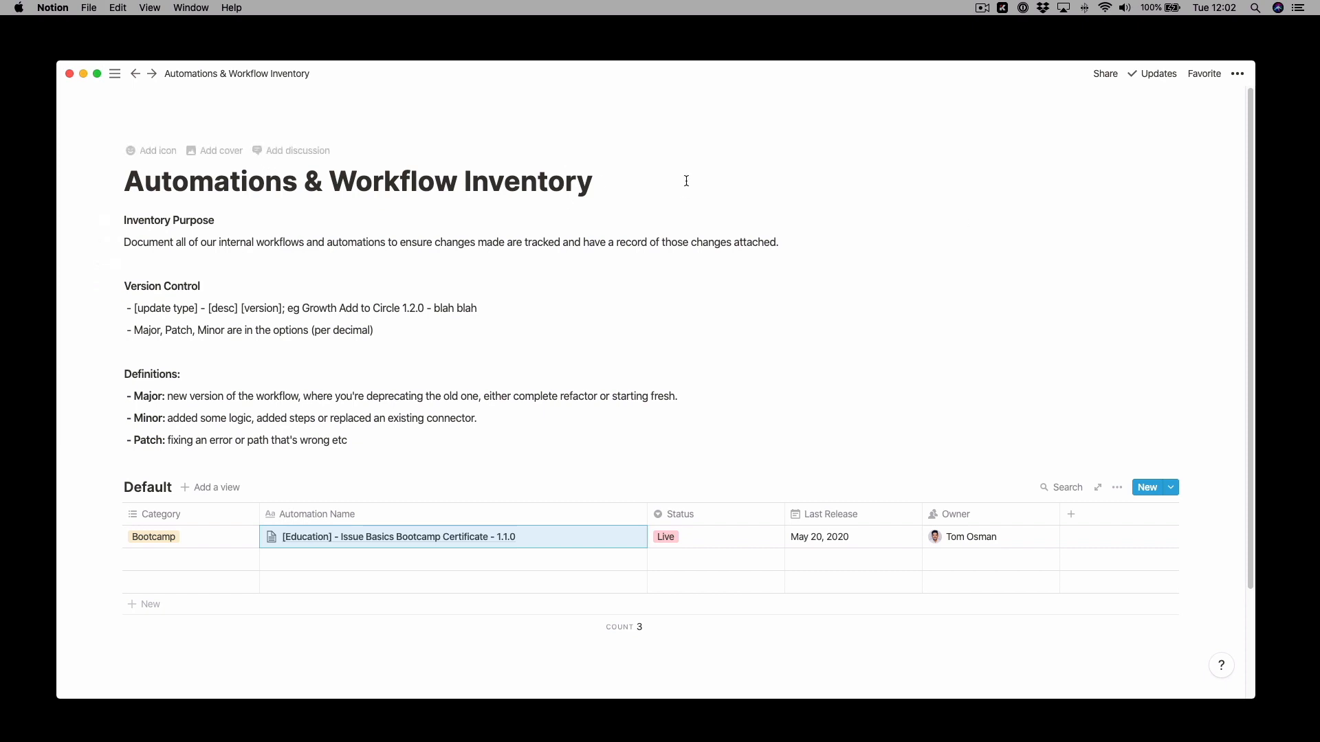
double_click(183, 218)
left_click(685, 221)
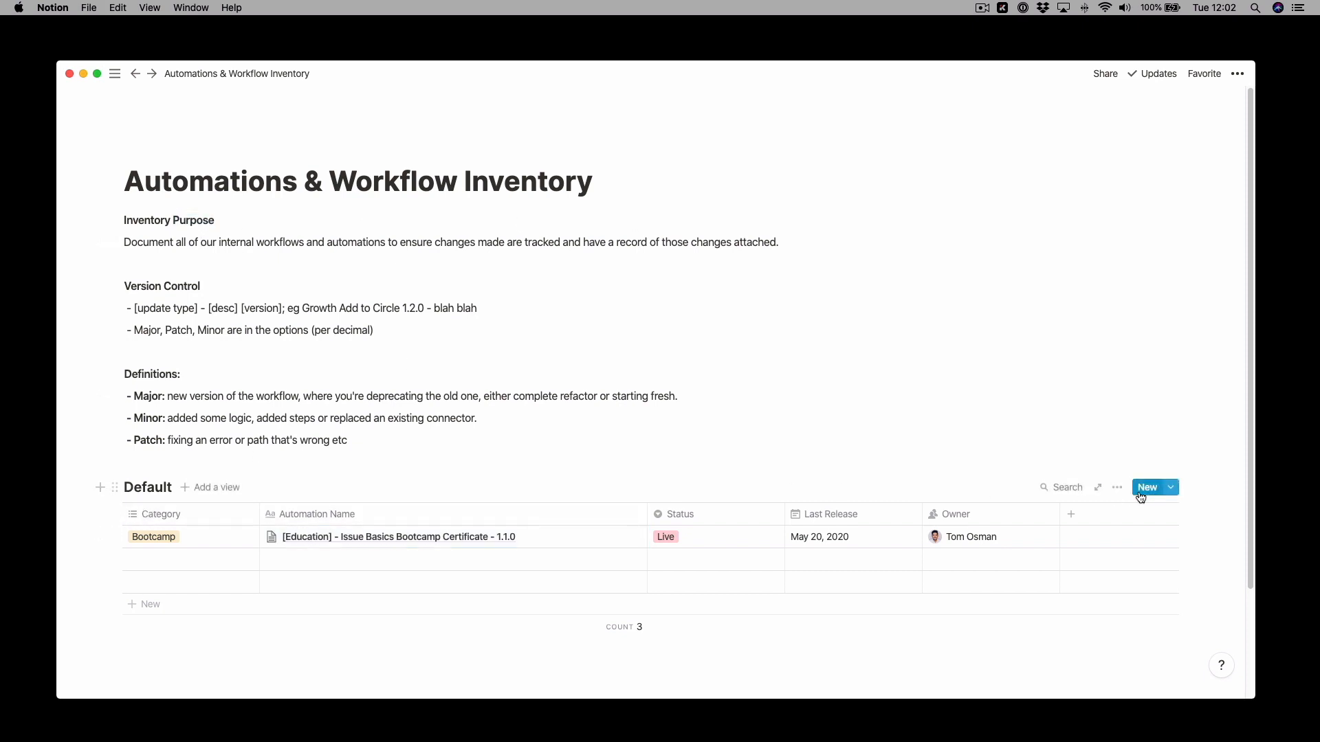
left_click(518, 660)
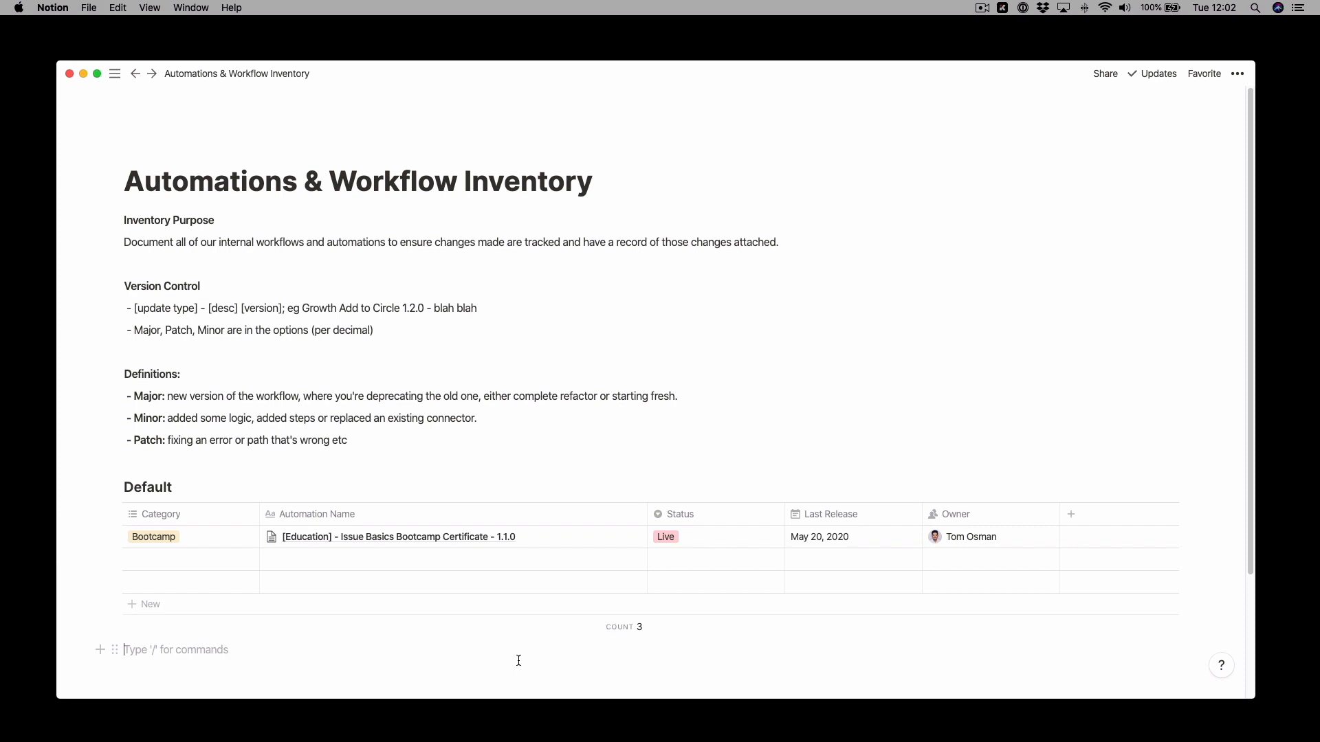
type("/inlin")
key("super+n")
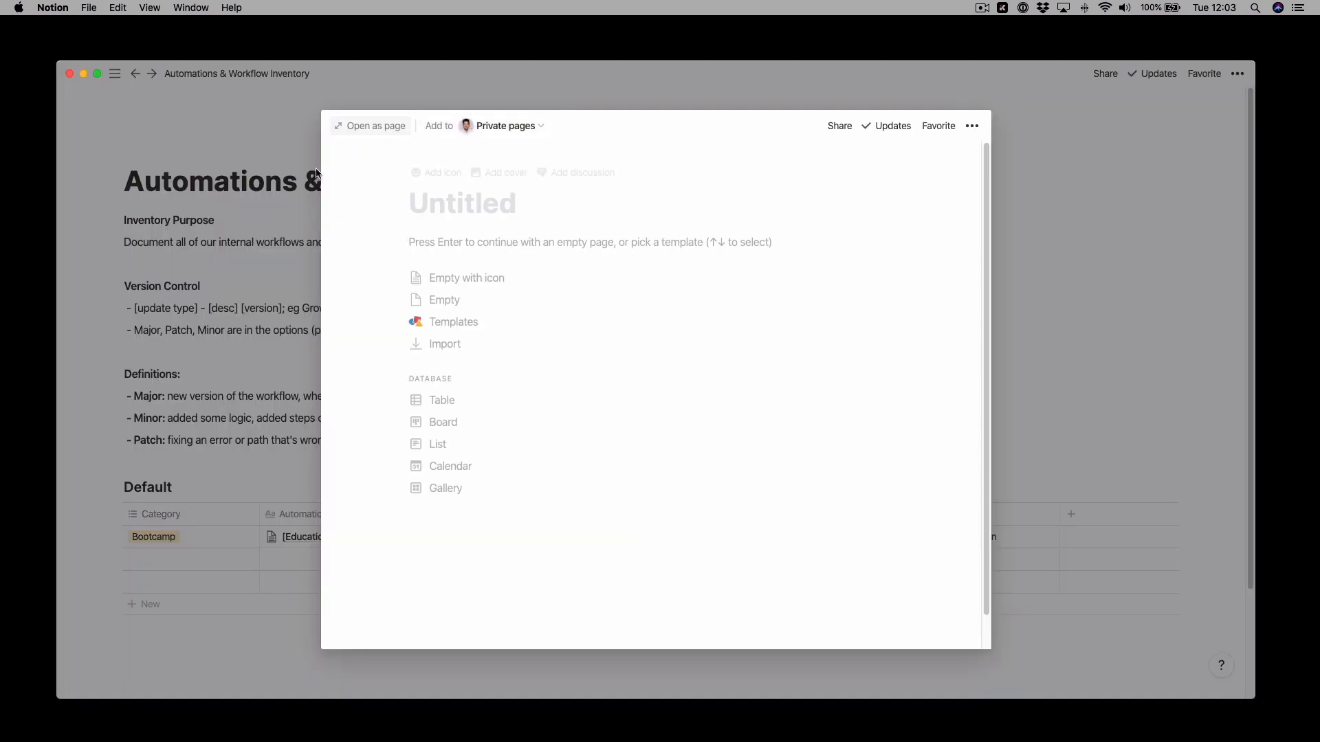
left_click(282, 129)
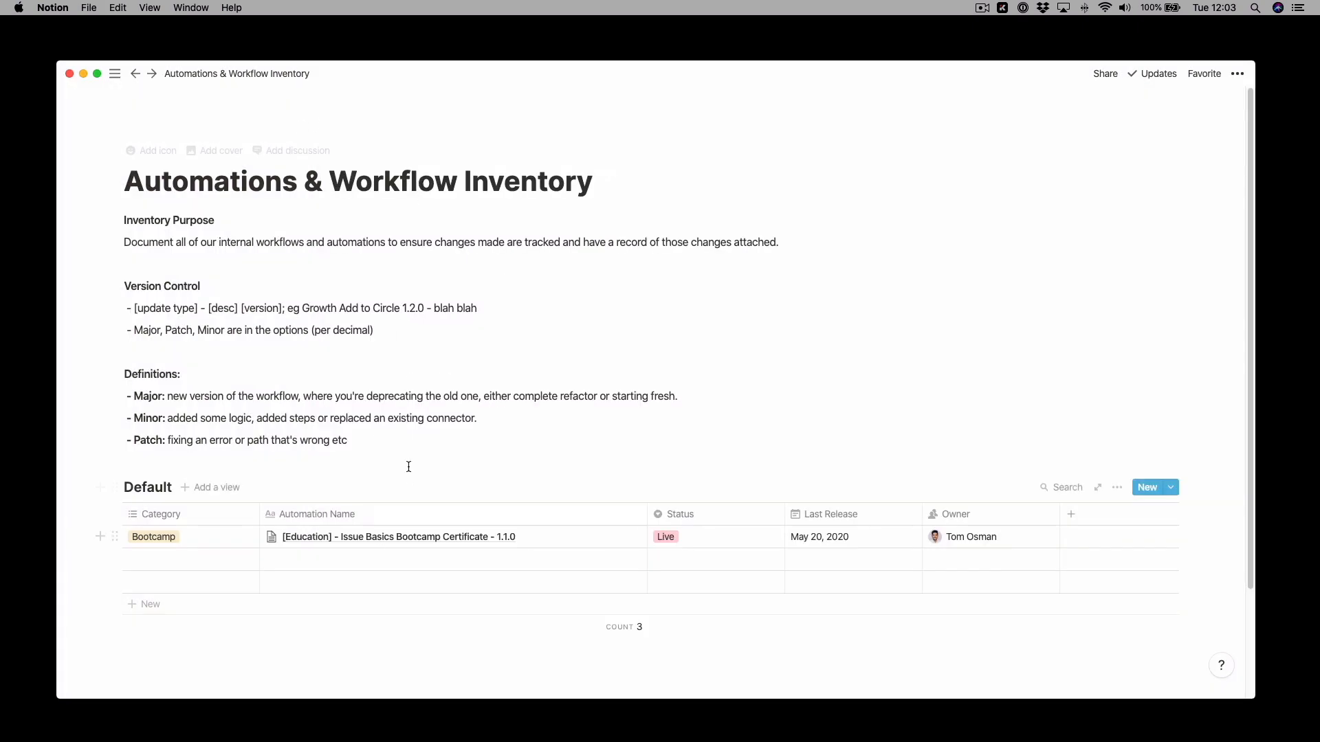
Copy the Inventory Purpose, Version Control and Definitions text into a new private page.
left_click_drag(408, 466, 186, 210)
mouse_move(41, 428)
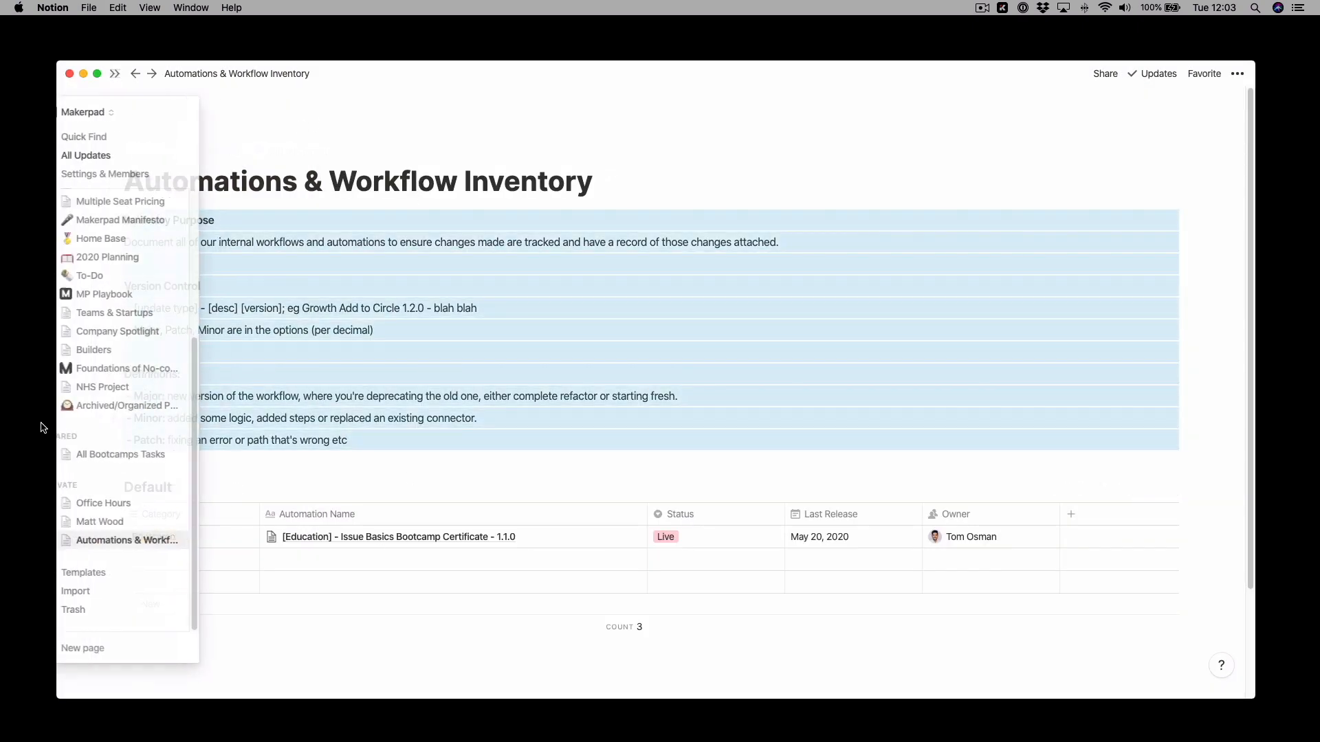
left_click(127, 646)
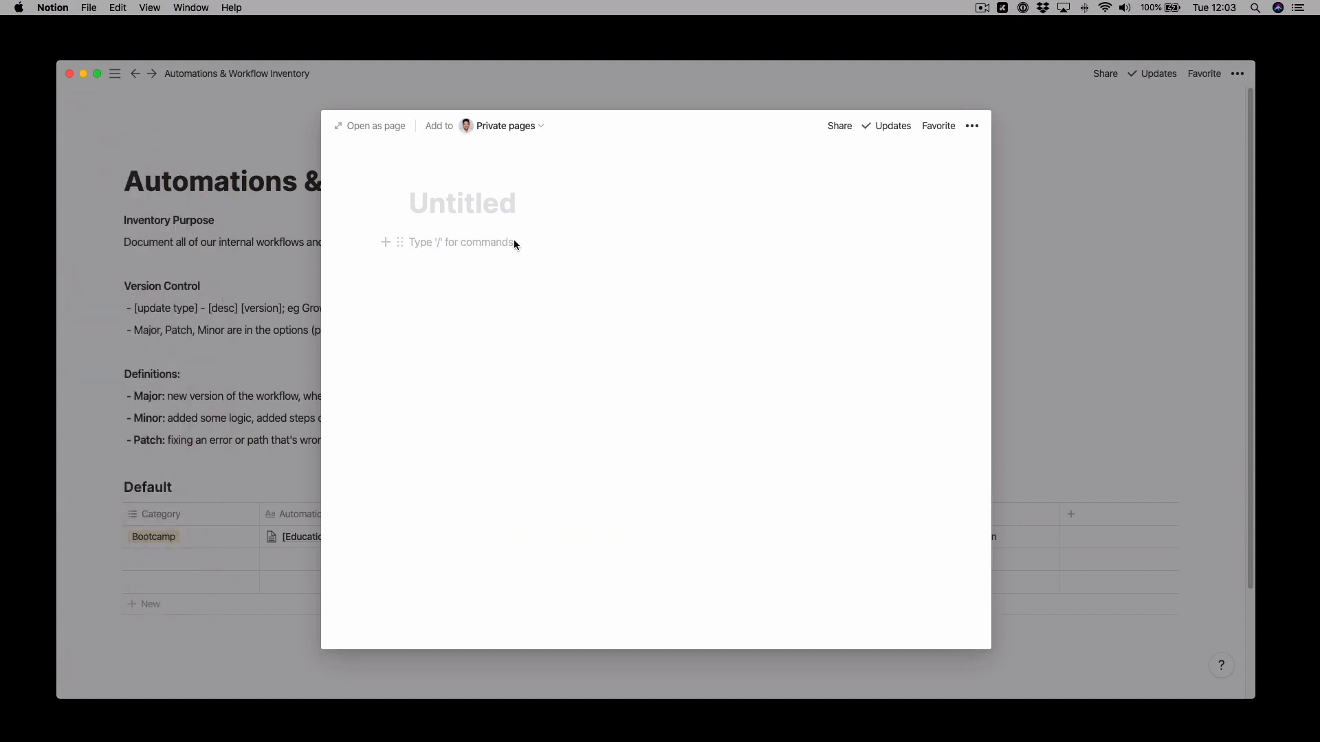
type("Inventory Purpose Document all of our internal workflows and automations to ensure changes made are tracked and have a record of those changes attached.  Version Control - [update type] - [desc] [version]; eg Growth Add to Circle 1.2.0 - blah blah - Major, Patch, Minor are in the options (per decimal)  Definitions: - Major: new version of the workflow, where you're deprecating the old one, either complete refactor or starting fresh. - Minor: added some logic, added steps or replaced an existing connector. - Patch: fixing an error or path that's wrong etc")
Title the new page "Automations and Workflow Tracking Lesson".
type("Au")
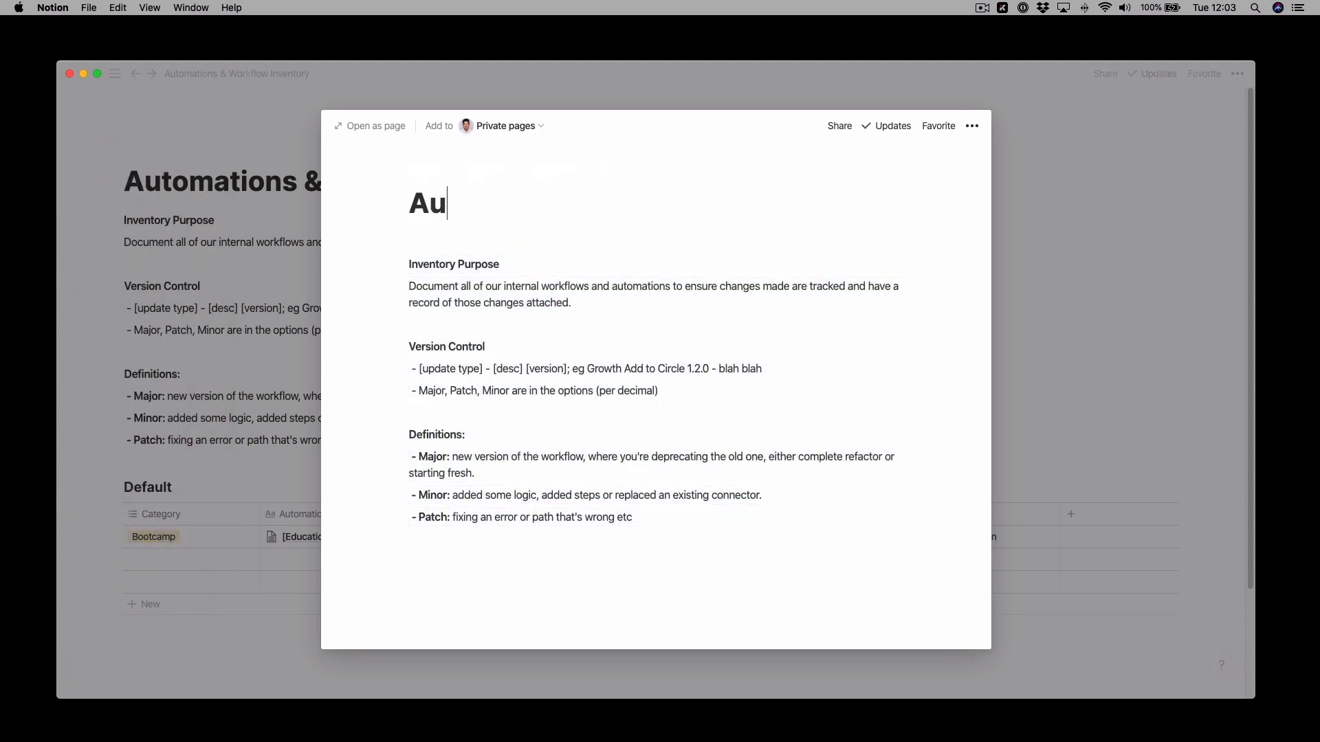
type("tomations and ")
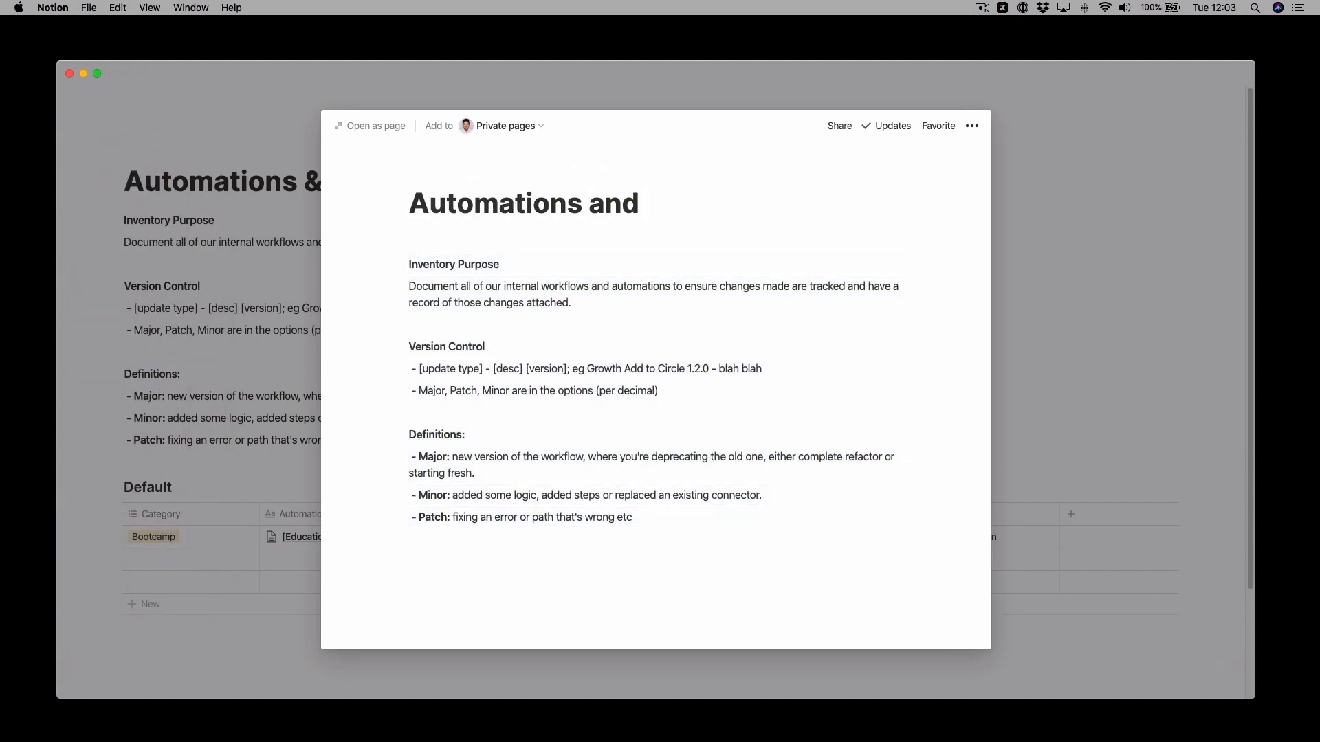
type("Workflow Tracking Le")
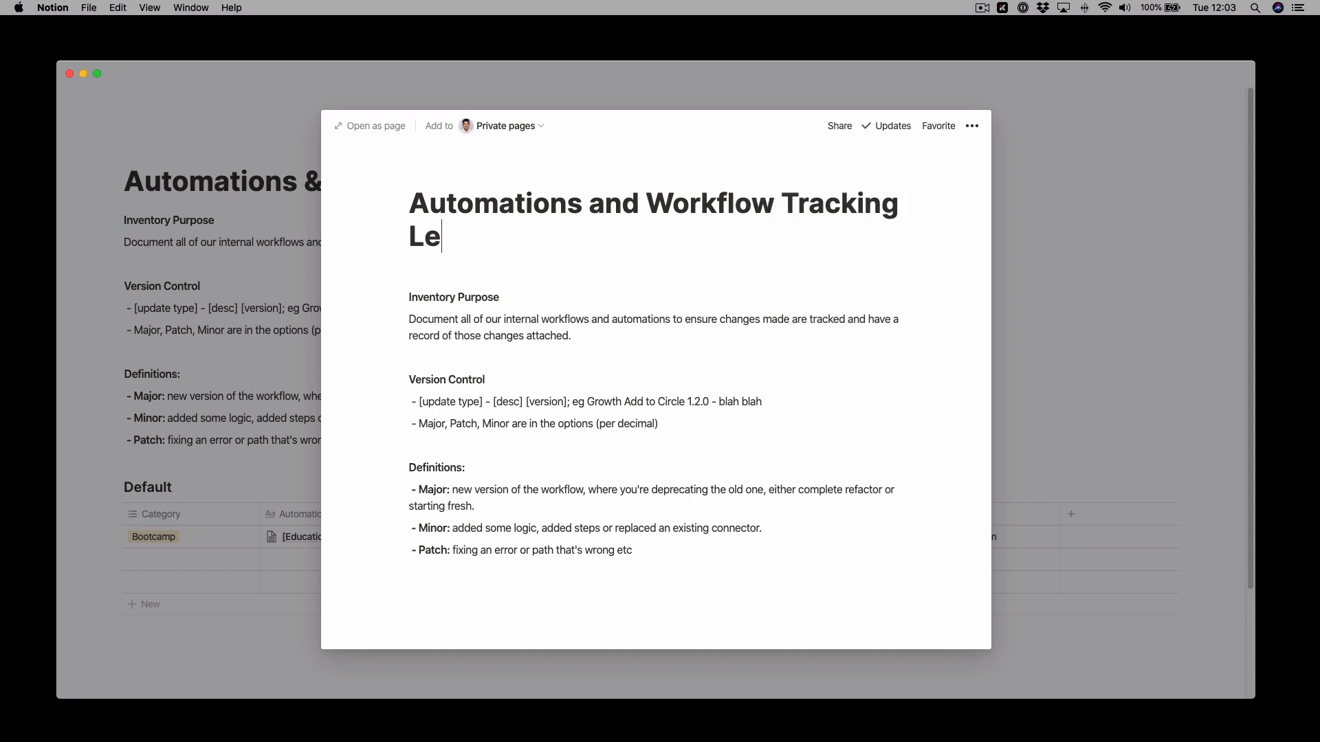
type("sson")
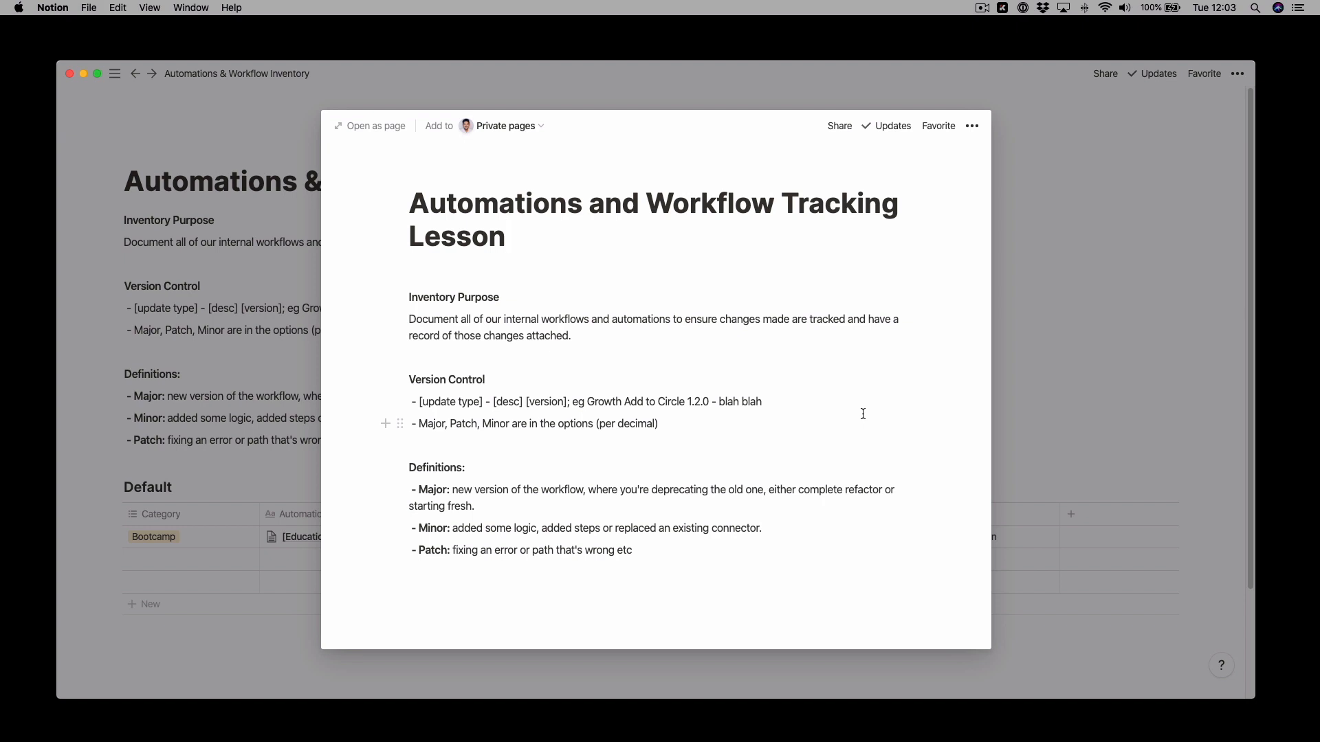
Open the new lesson as a full page and set its layout to full width.
left_click(370, 126)
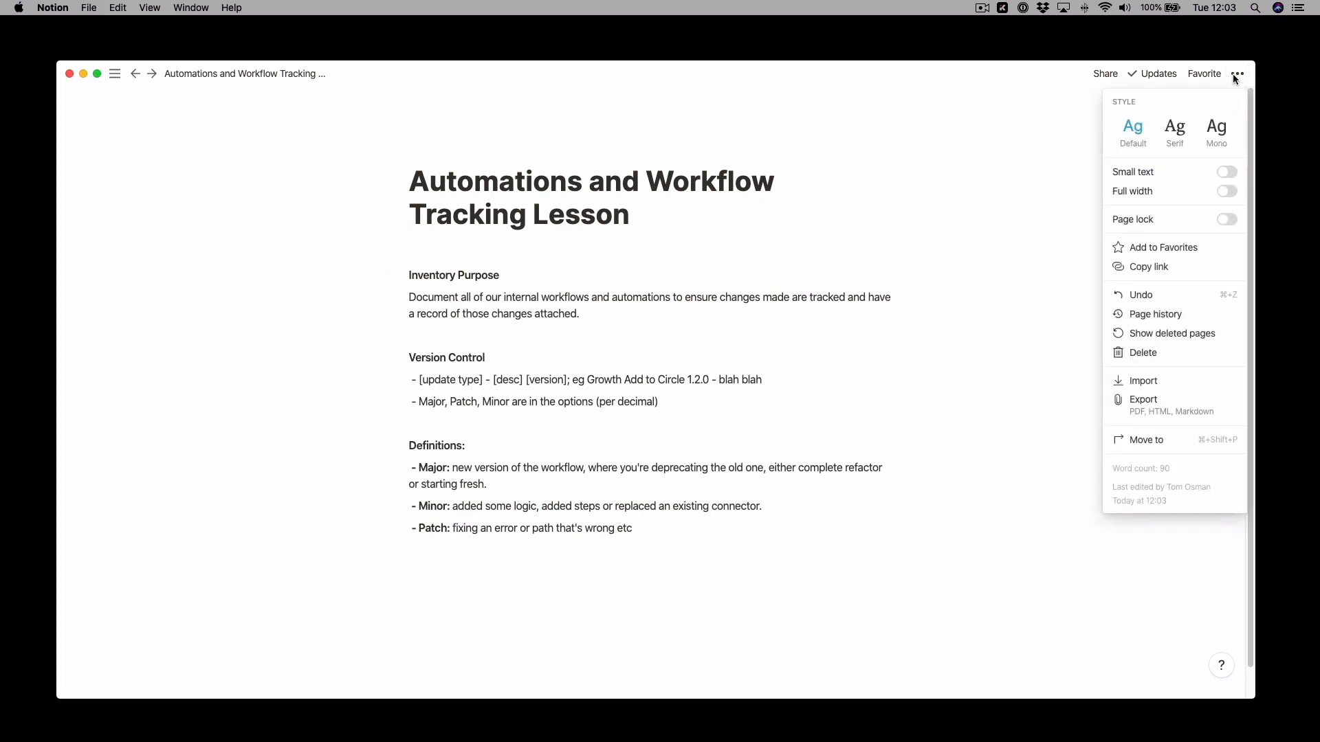
left_click(1227, 192)
left_click(757, 579)
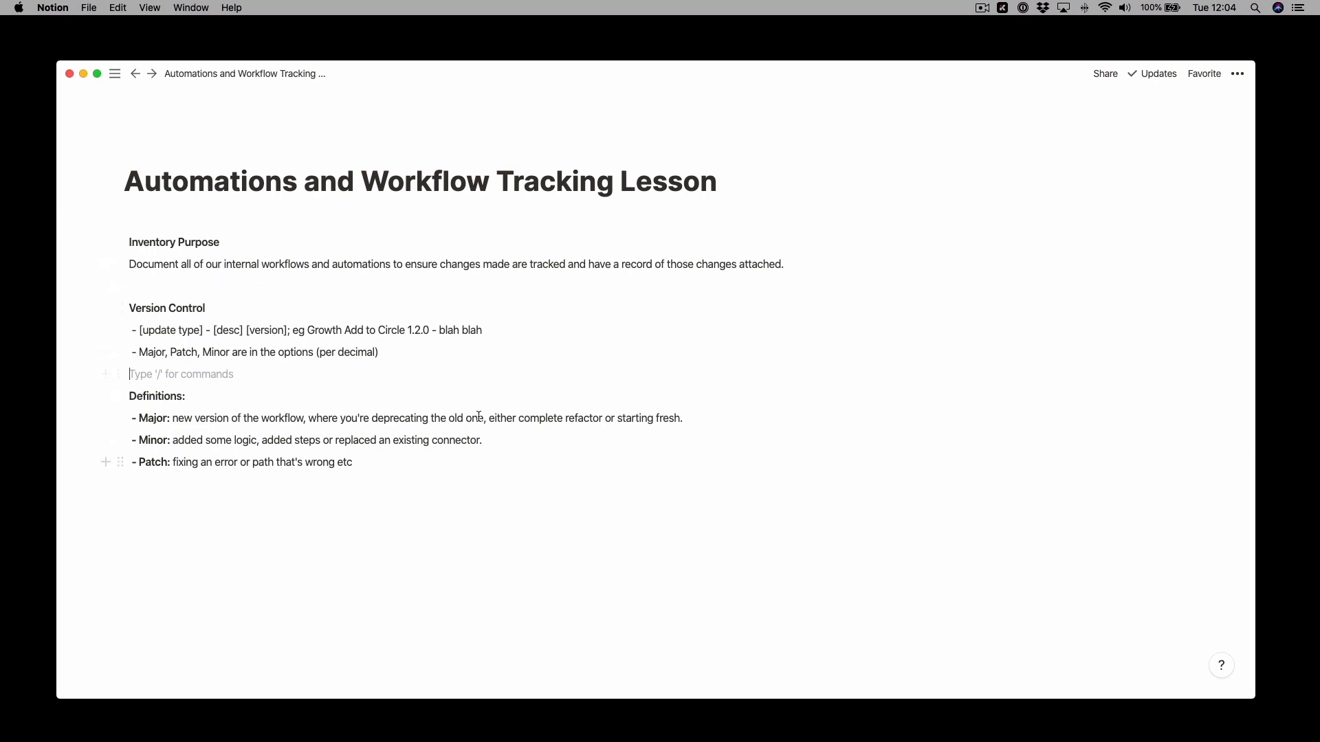
left_click(209, 243)
double_click(169, 244)
left_click(259, 261)
double_click(284, 261)
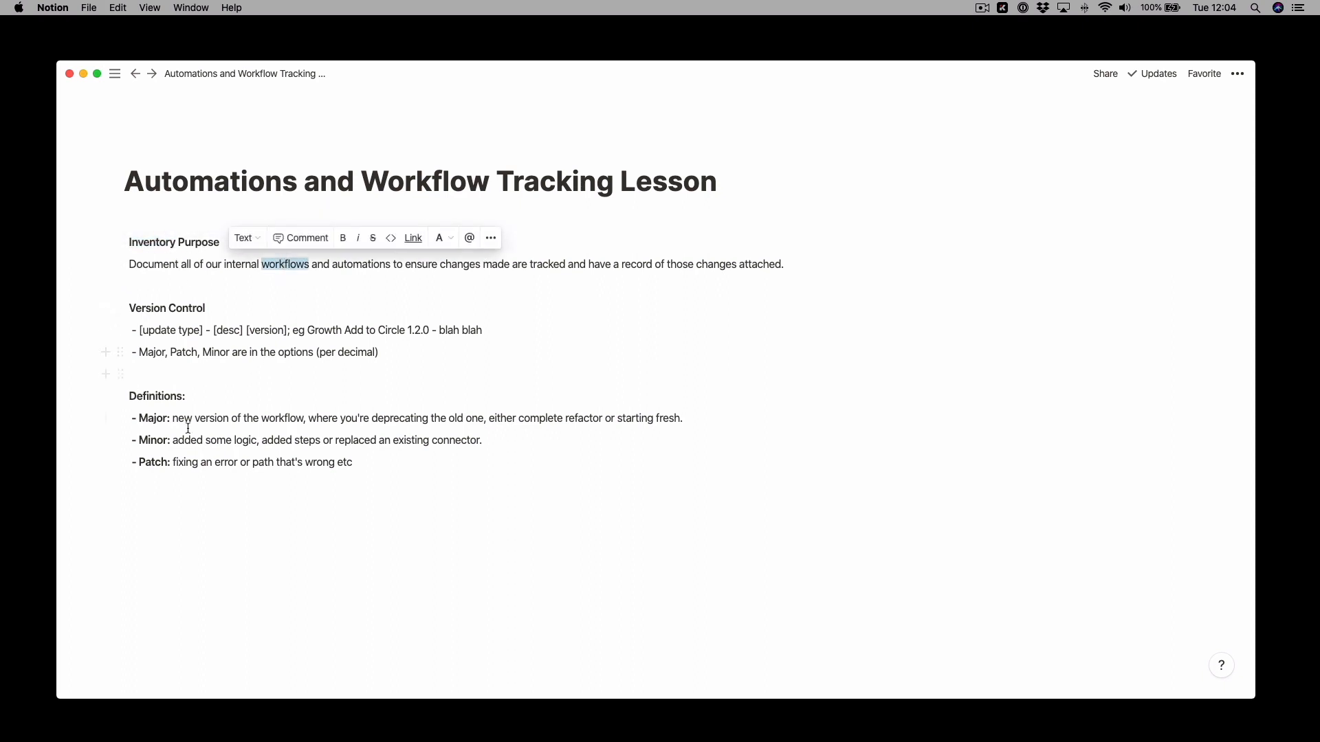
Insert an inline table one blank line below the Definitions list and title it "All Workflows".
left_click(383, 523)
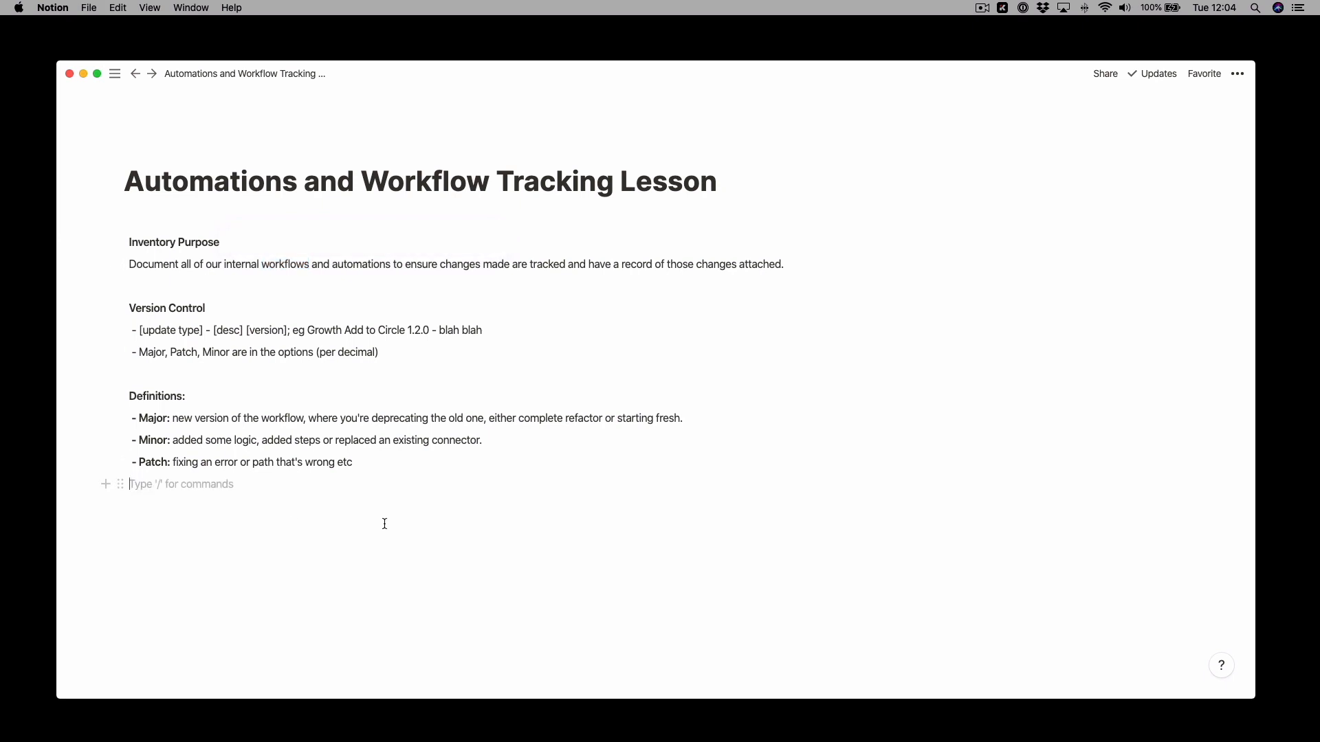
key("Return")
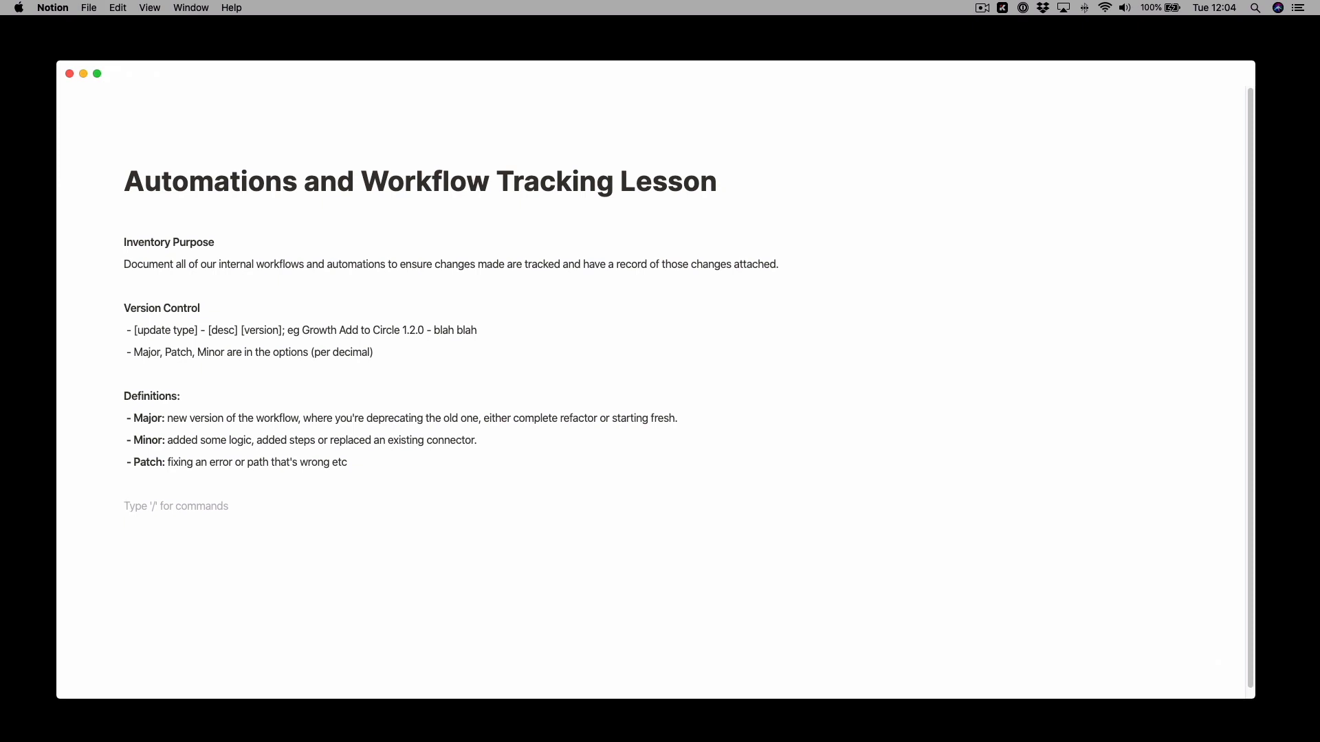
type("/tba")
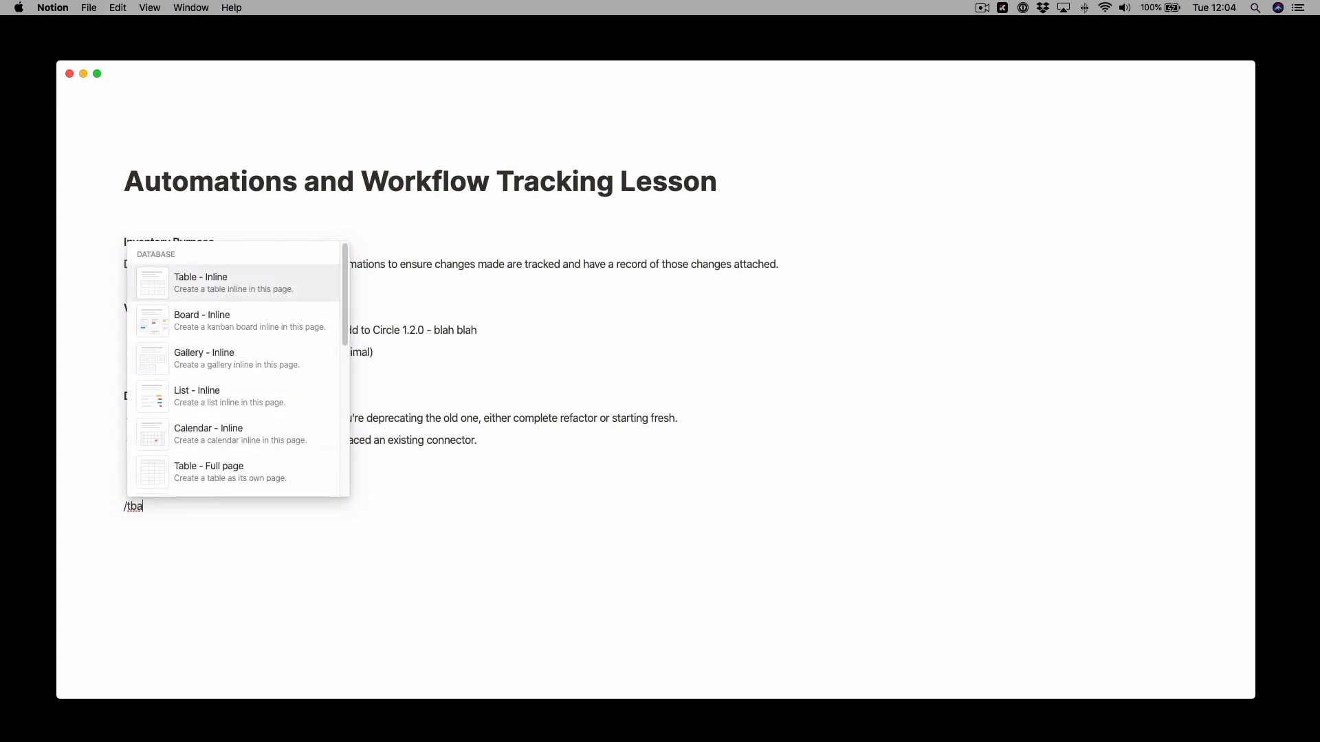
left_click(248, 296)
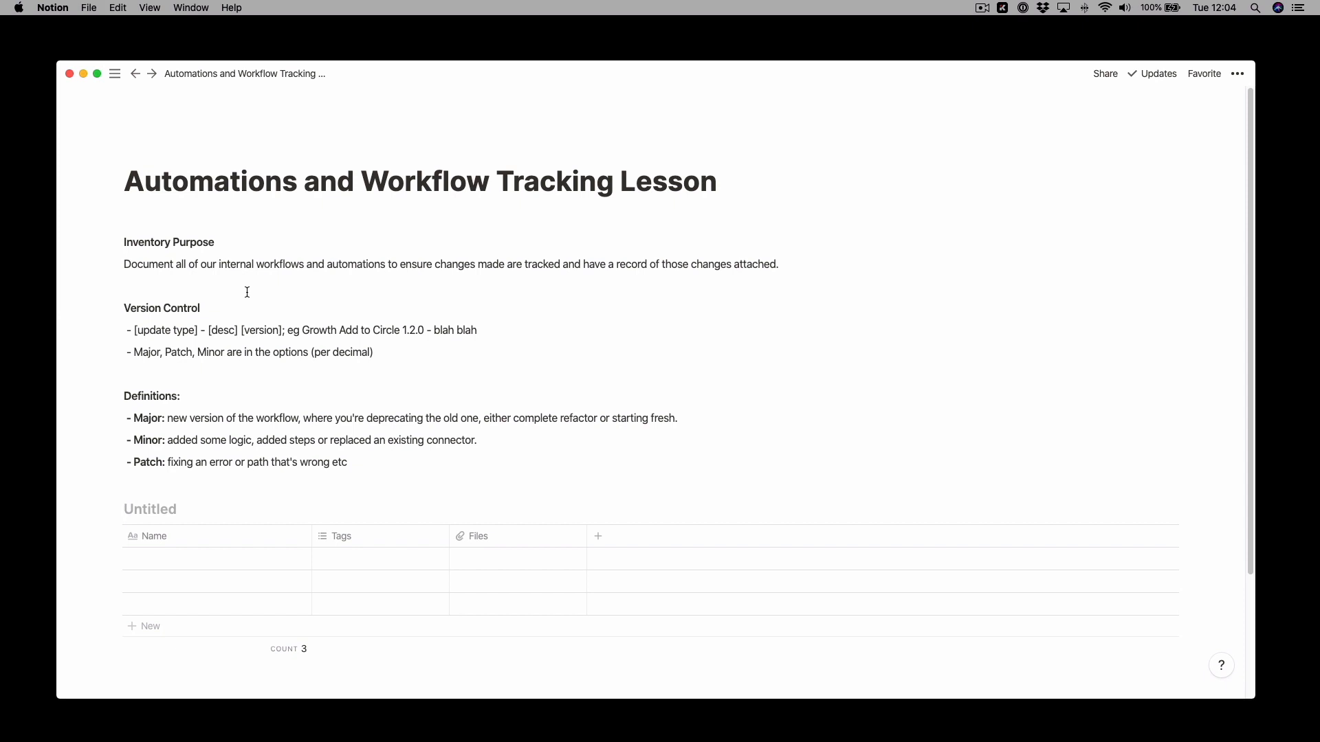
type("All Workflows")
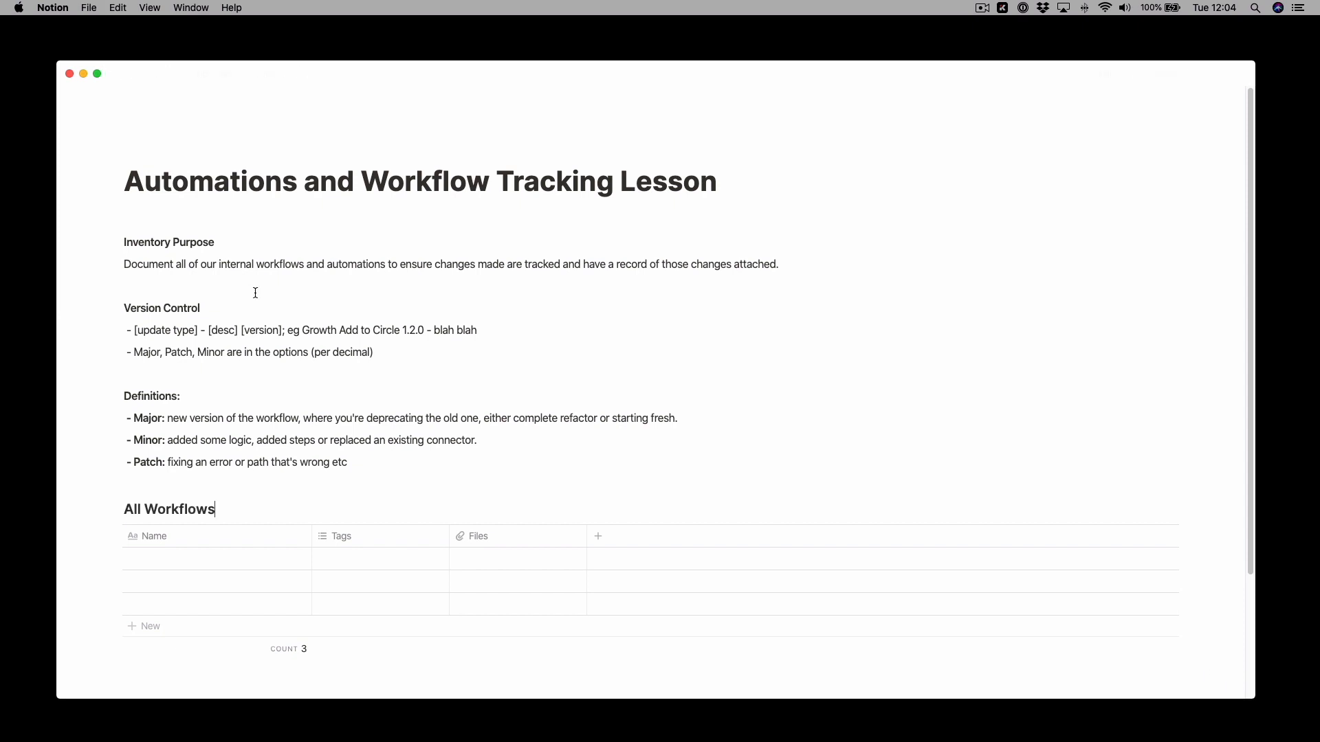
left_click(446, 391)
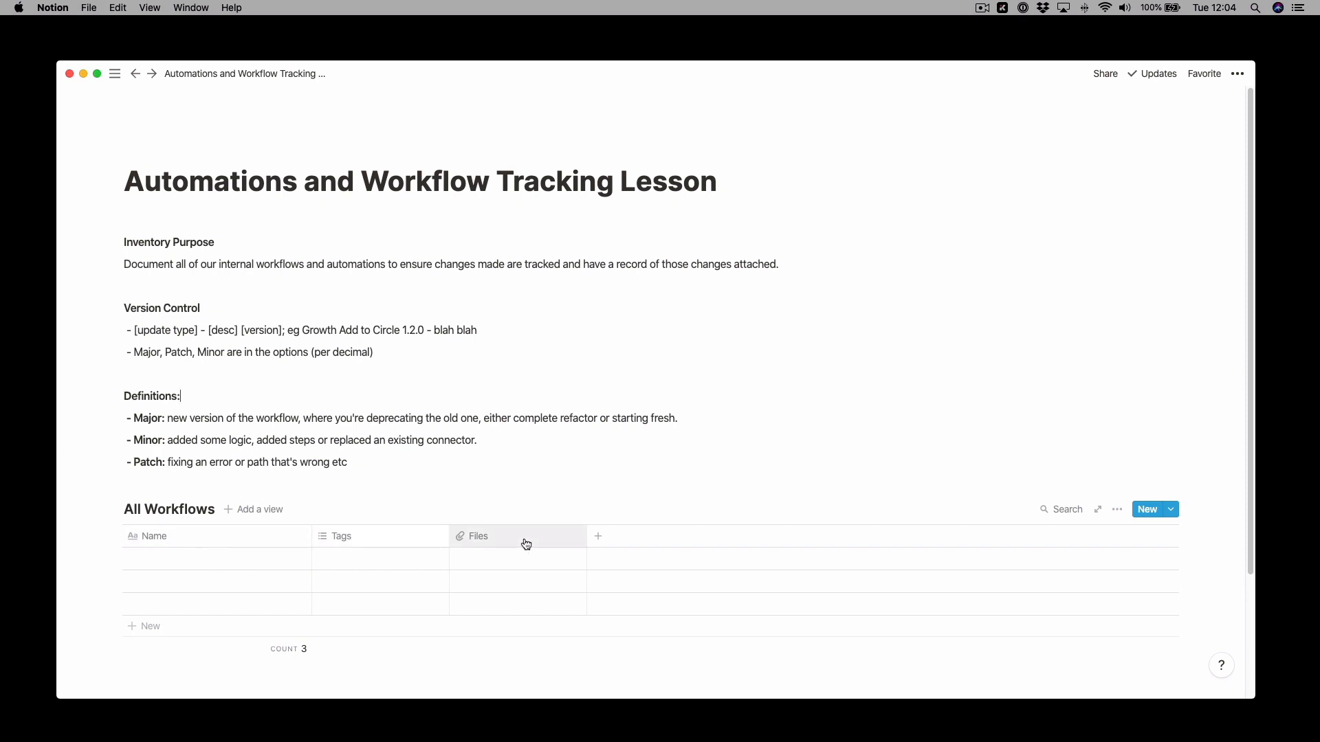
Move the Tags column in front of the Name column in the All Workflows table and rename it "Category".
left_click_drag(389, 545, 200, 546)
left_click(197, 557)
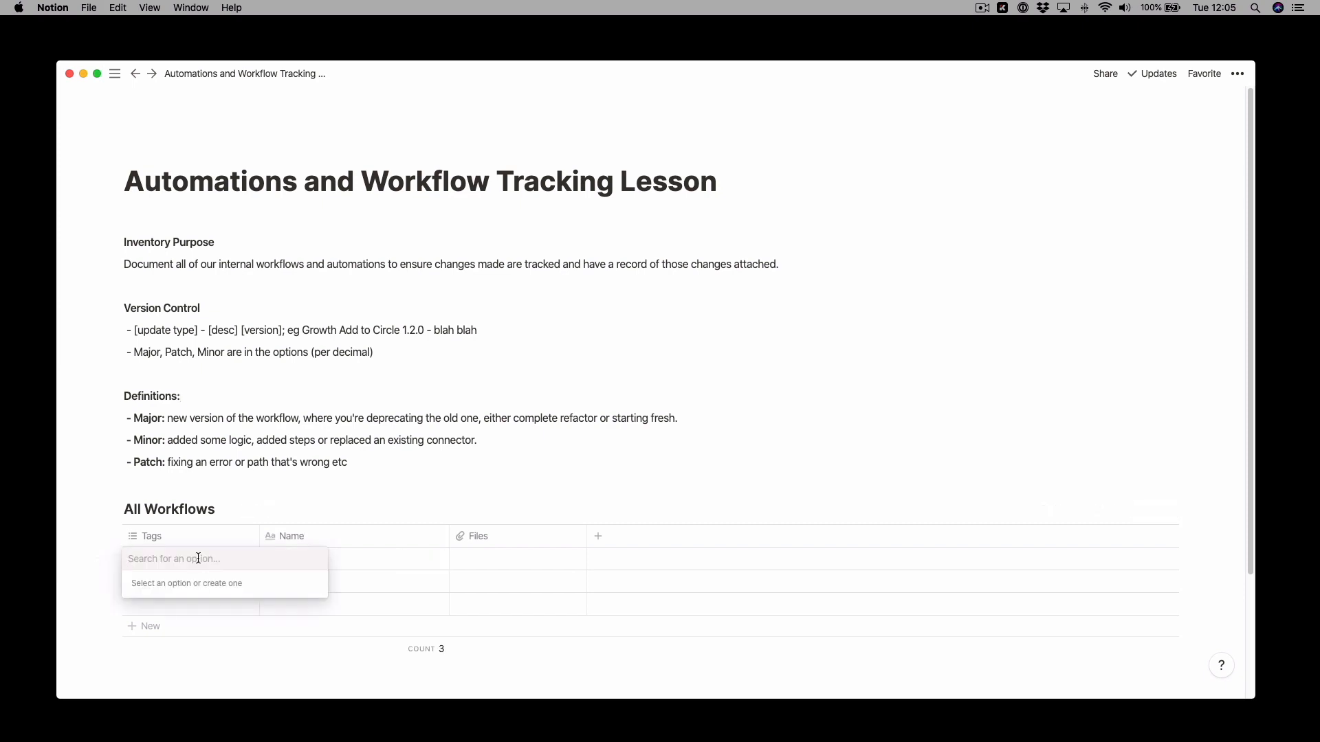
left_click(195, 533)
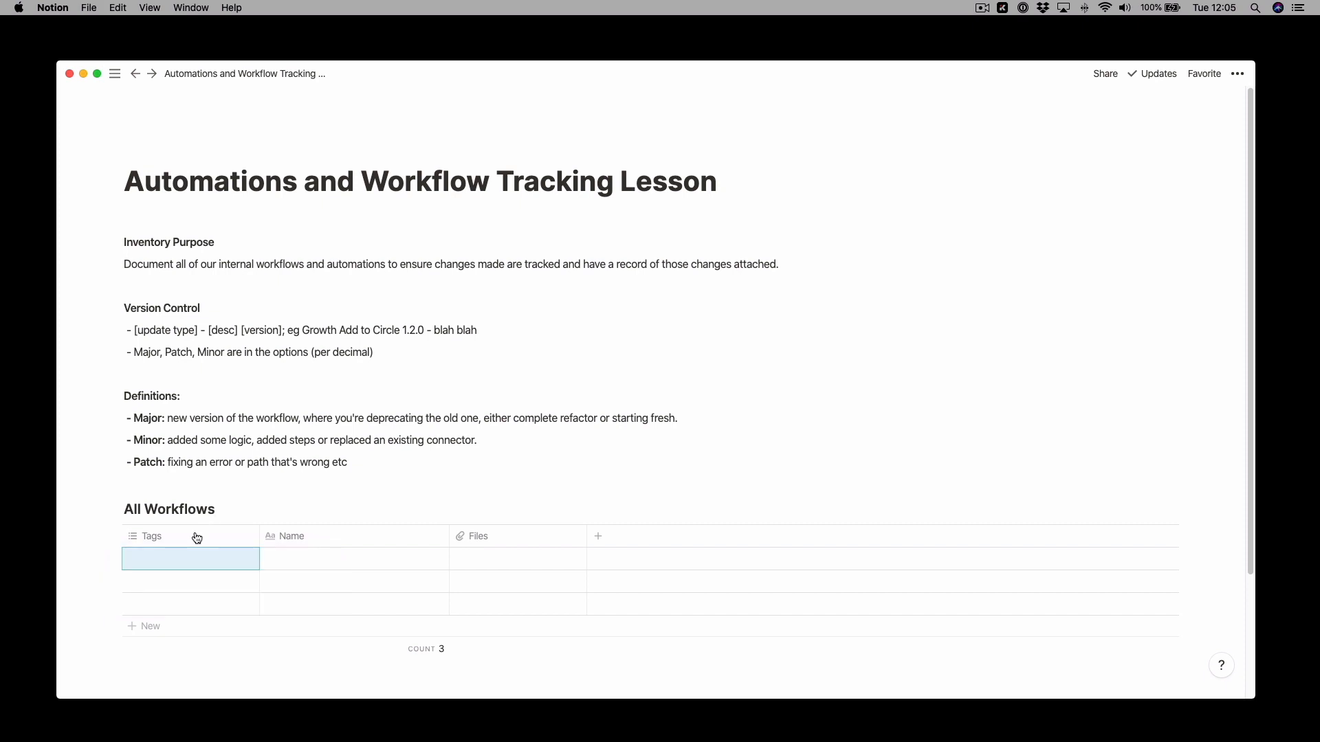
left_click(196, 534)
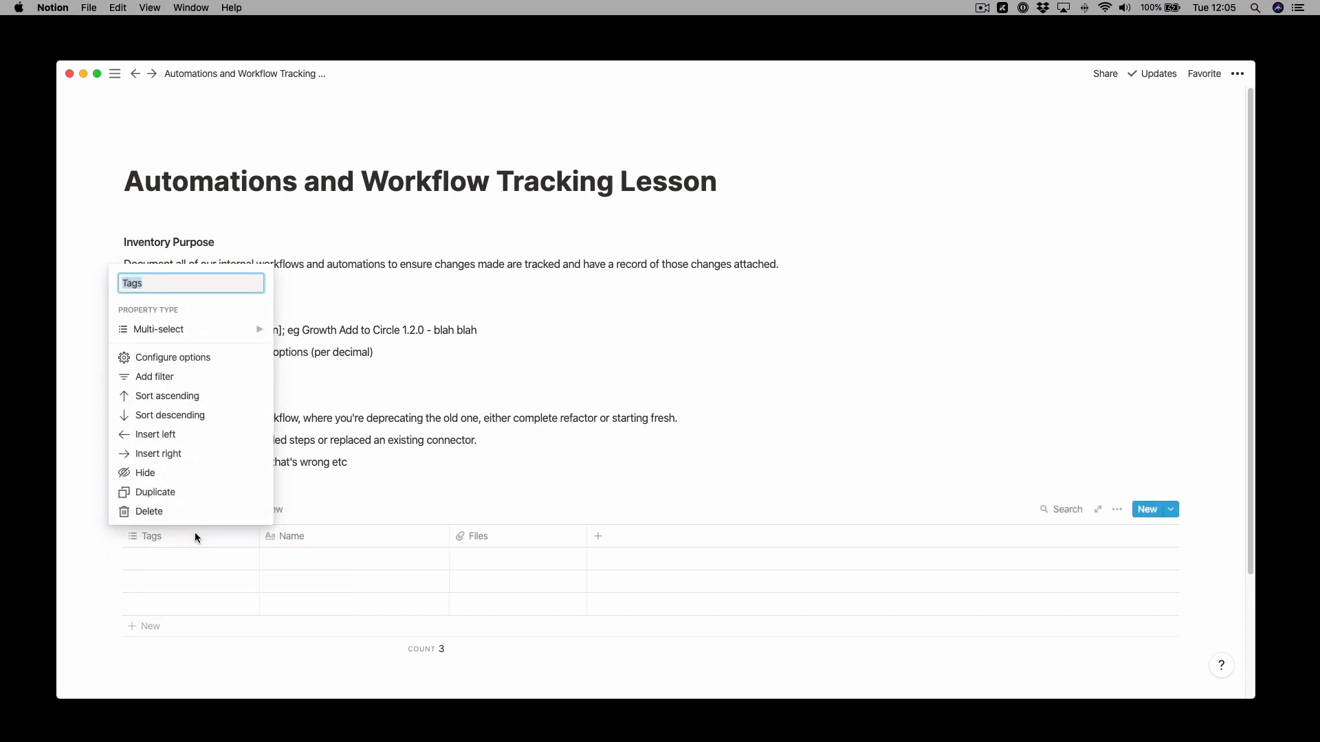
type("Category")
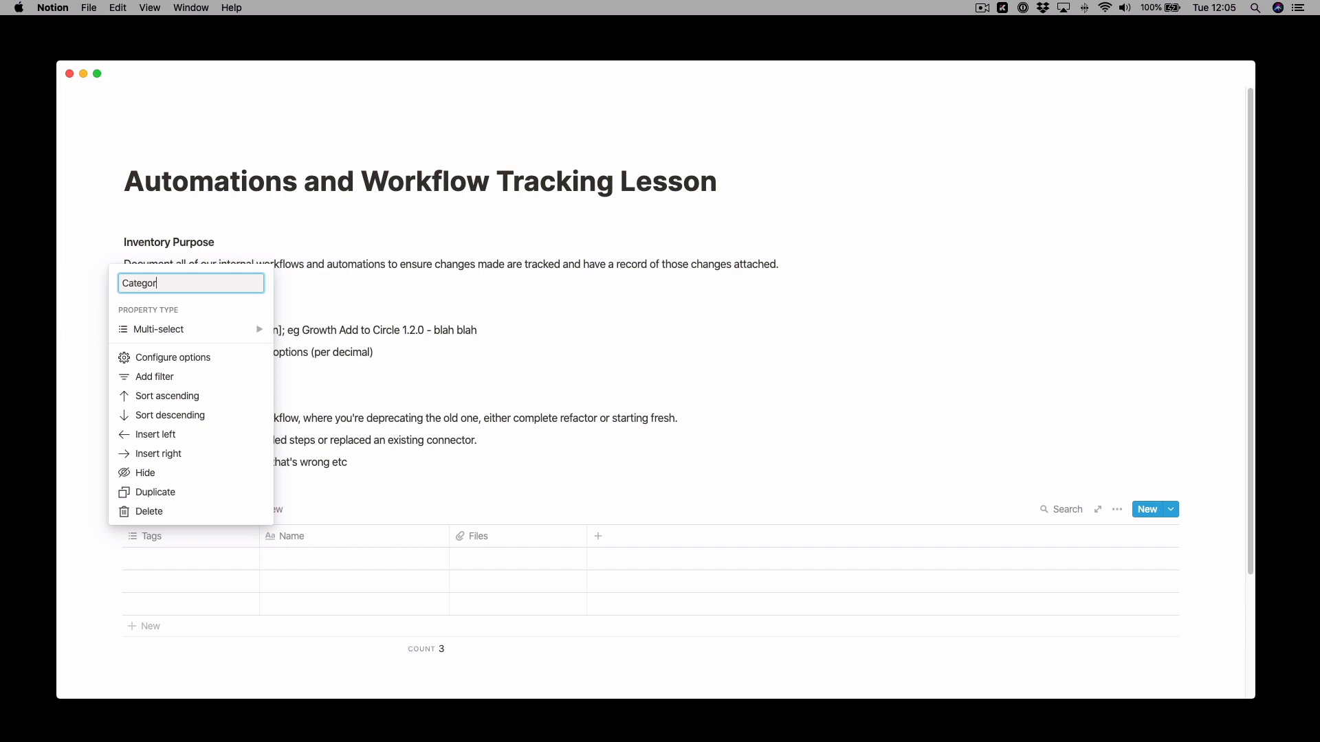
key("Return")
Change the Category column to the Select type and create the option "Lesson" in its first row.
left_click(198, 540)
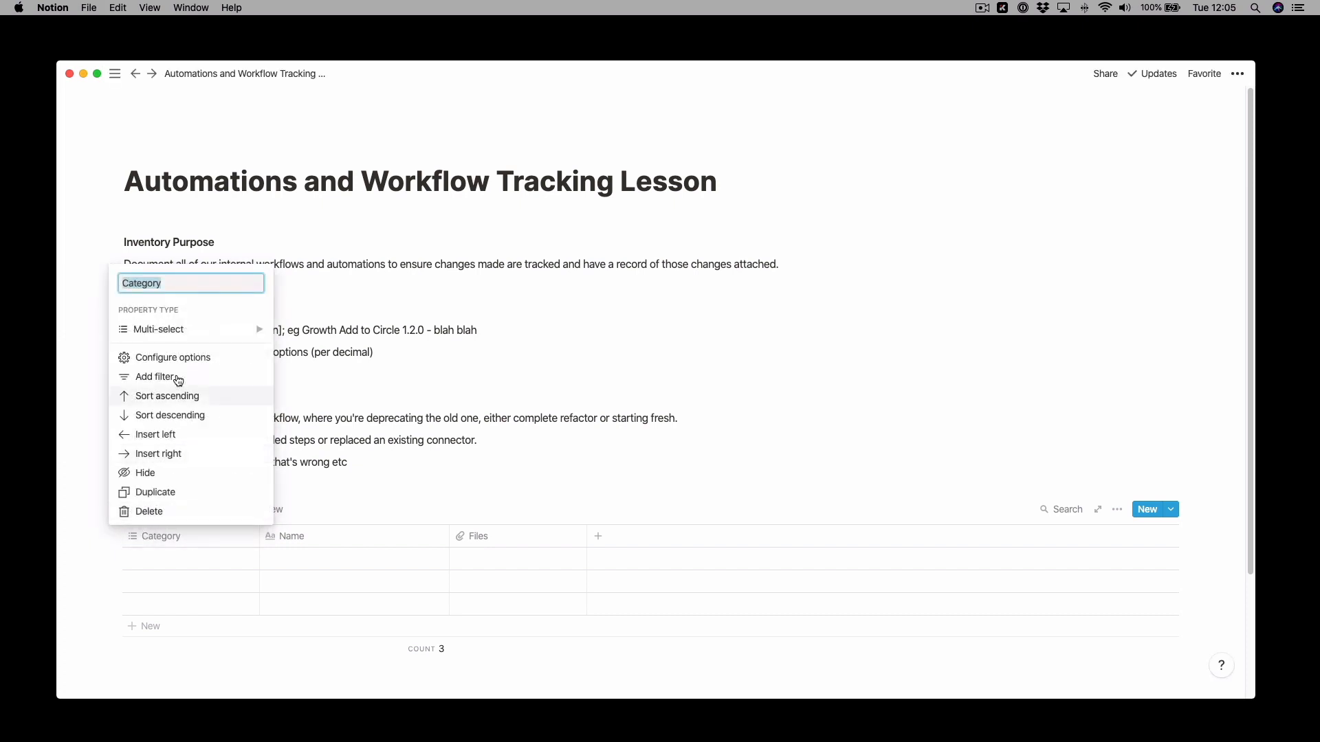
mouse_move(177, 335)
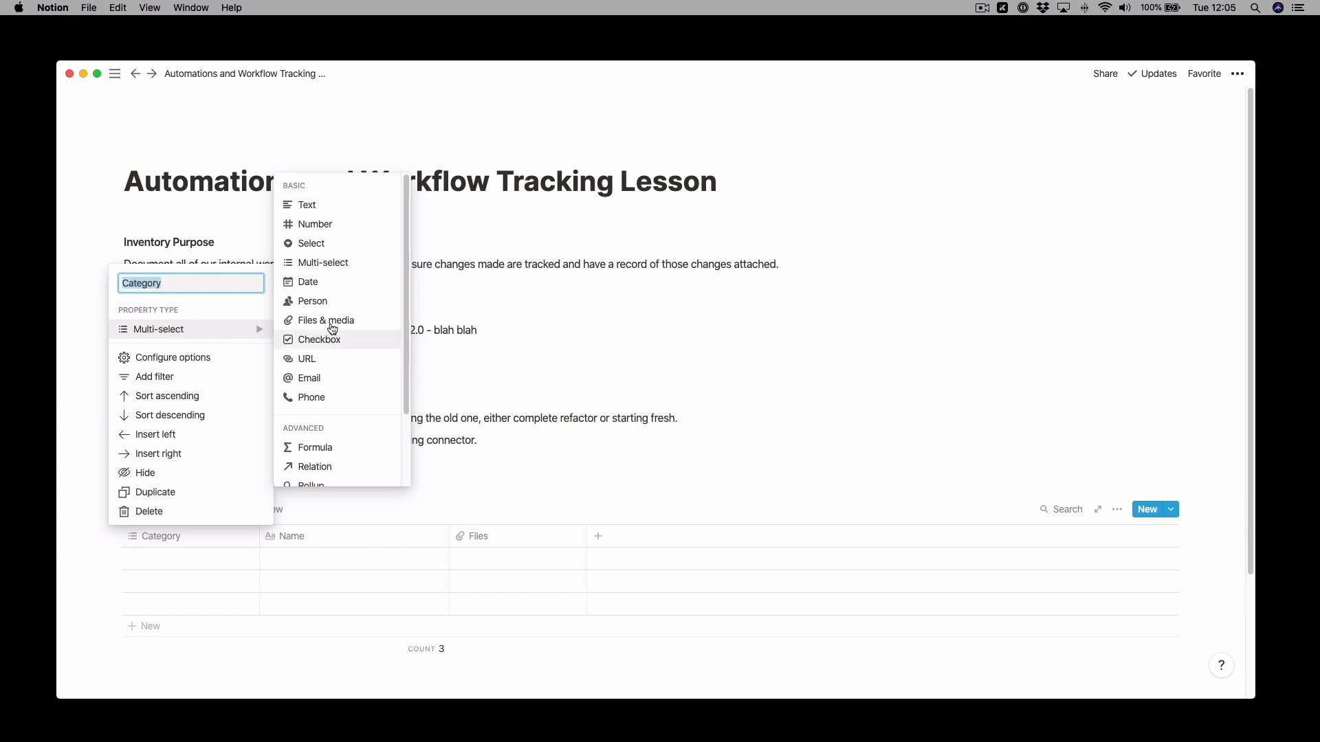
left_click(336, 245)
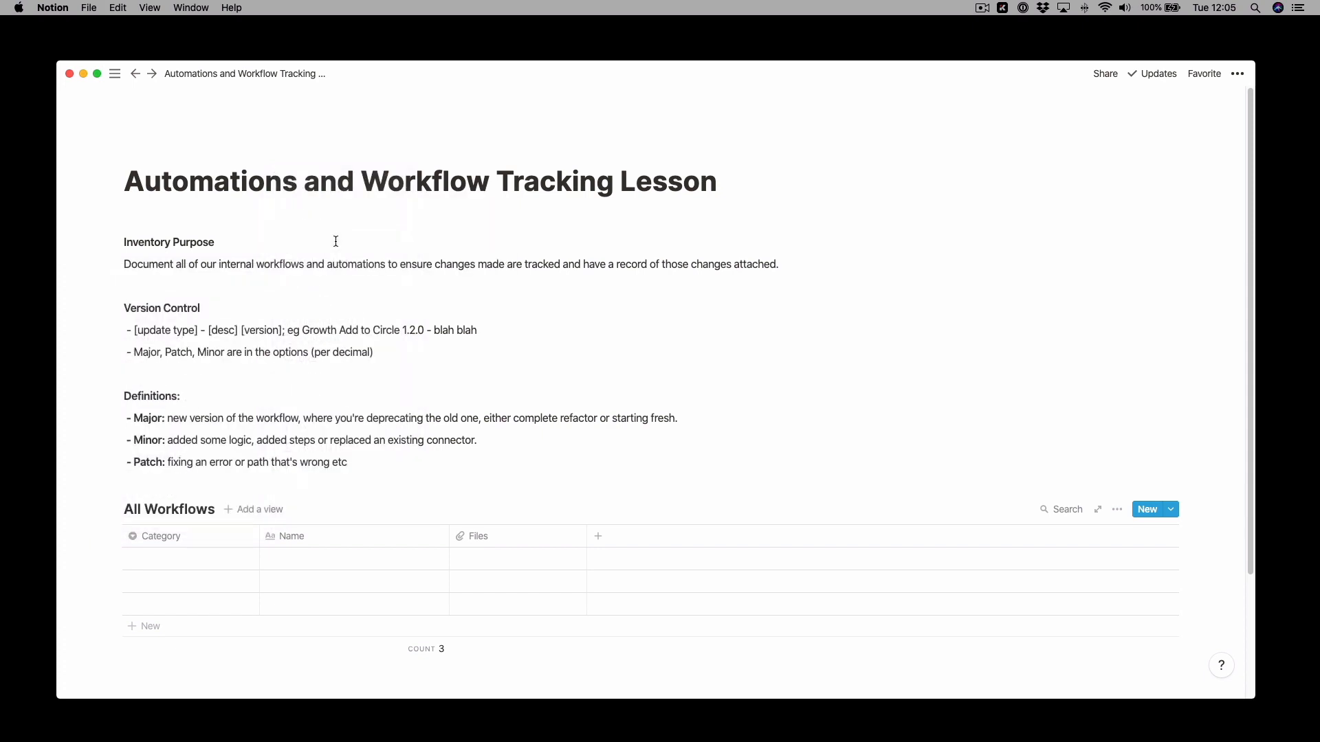
left_click(184, 558)
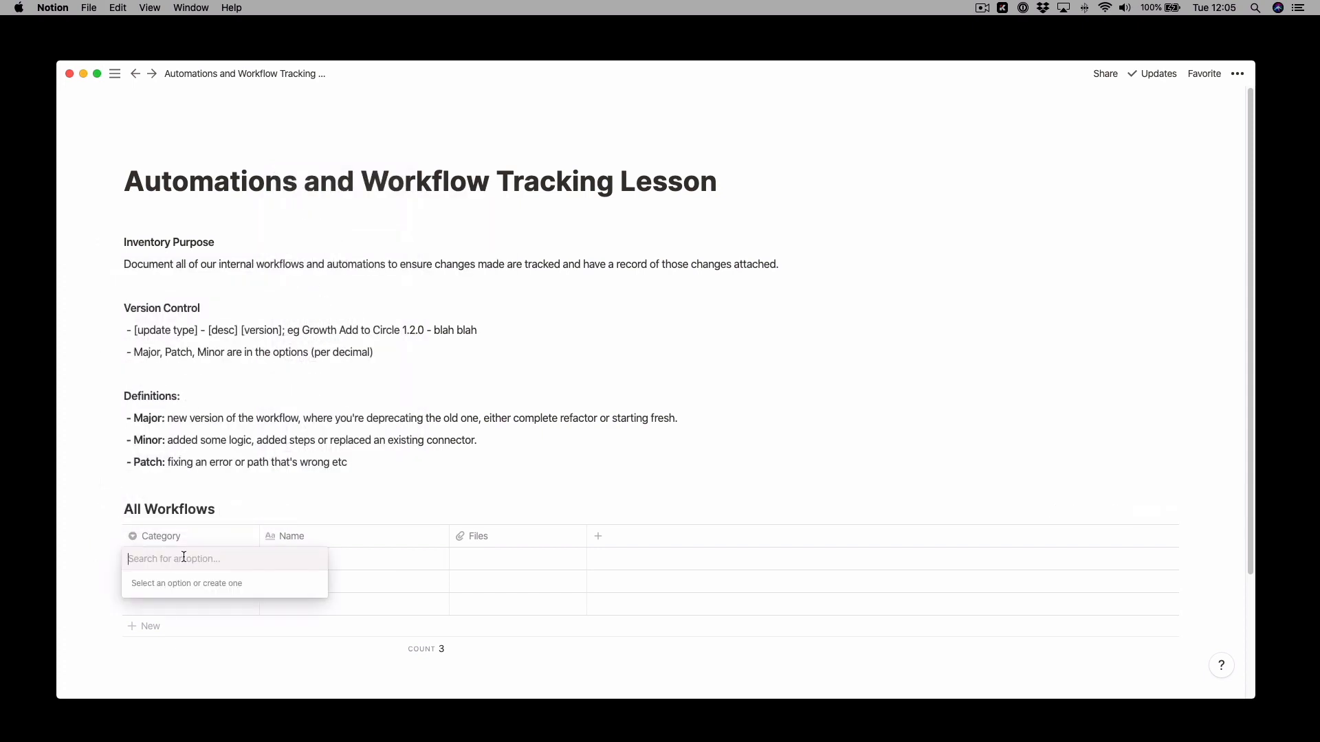
type("Lesson")
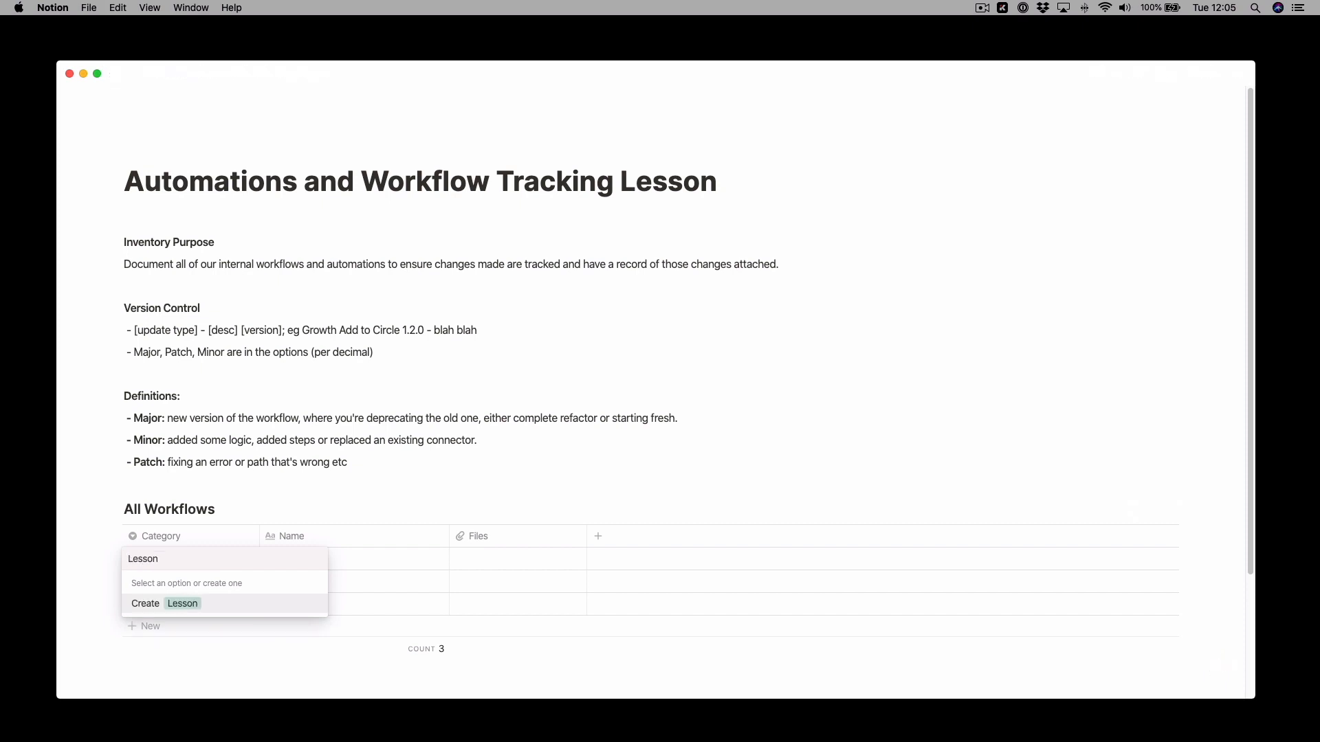
key("Return")
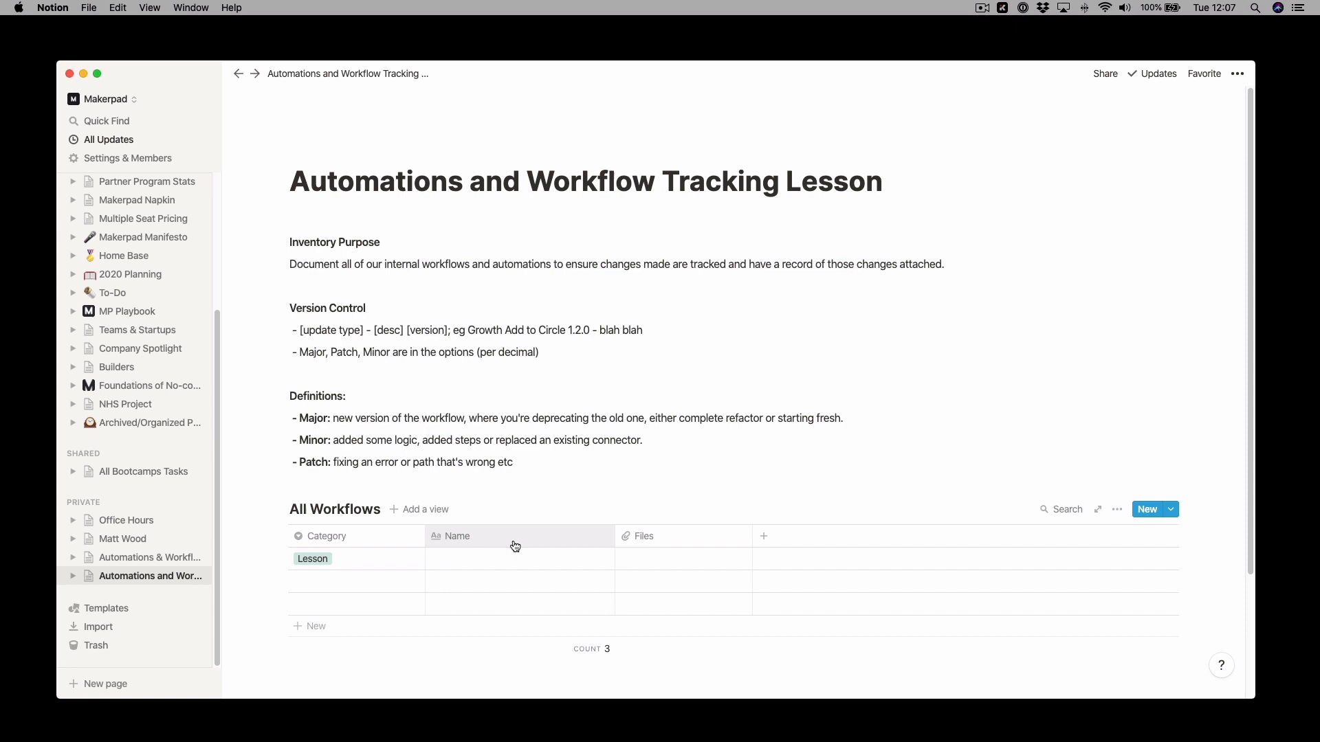
Rename the Name column of the All Workflows table as "Automation Name".
left_click(515, 546)
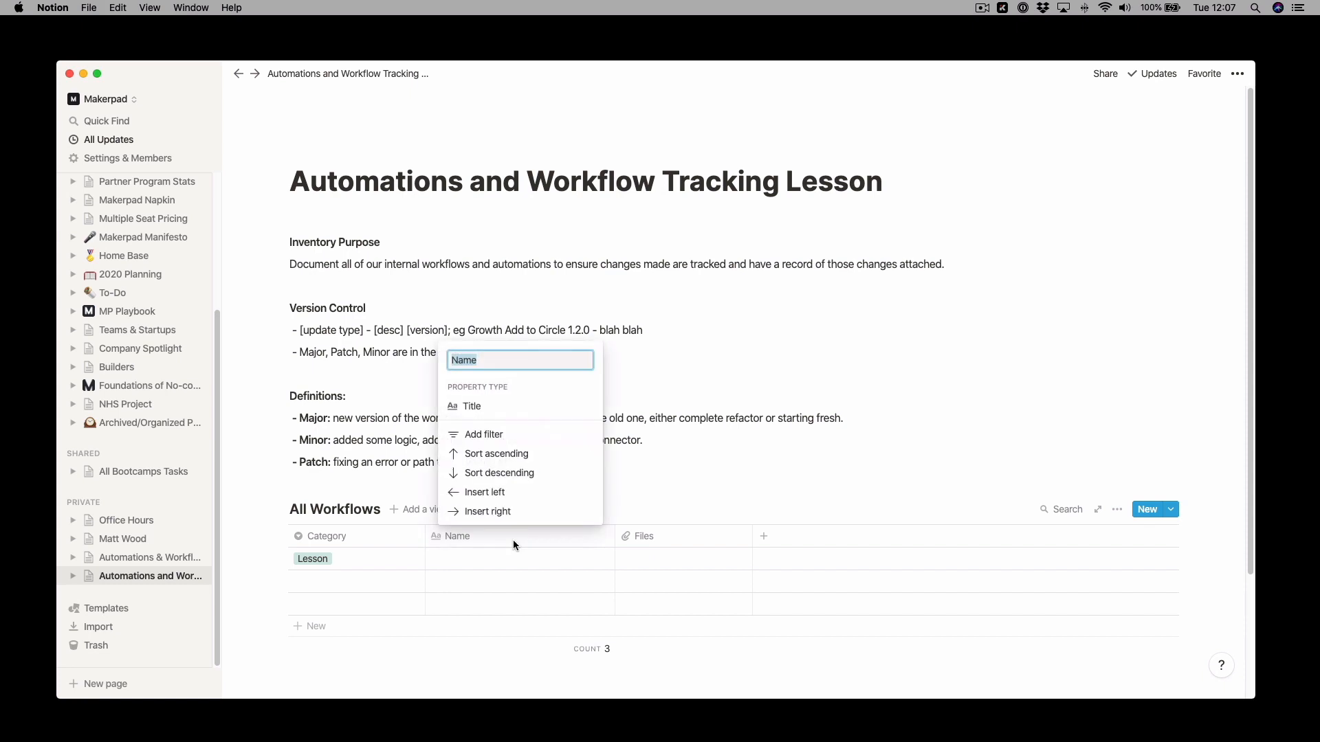
type("Automati")
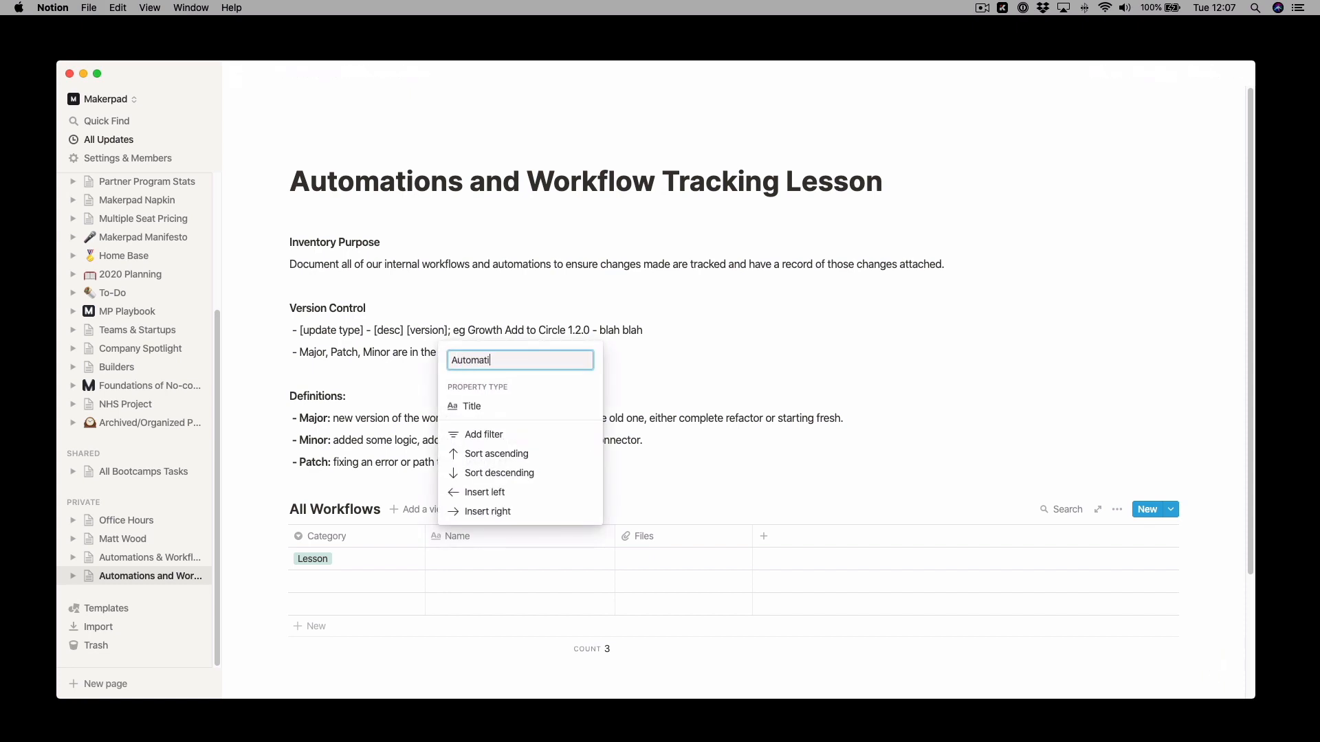
type("on Name")
key("Return")
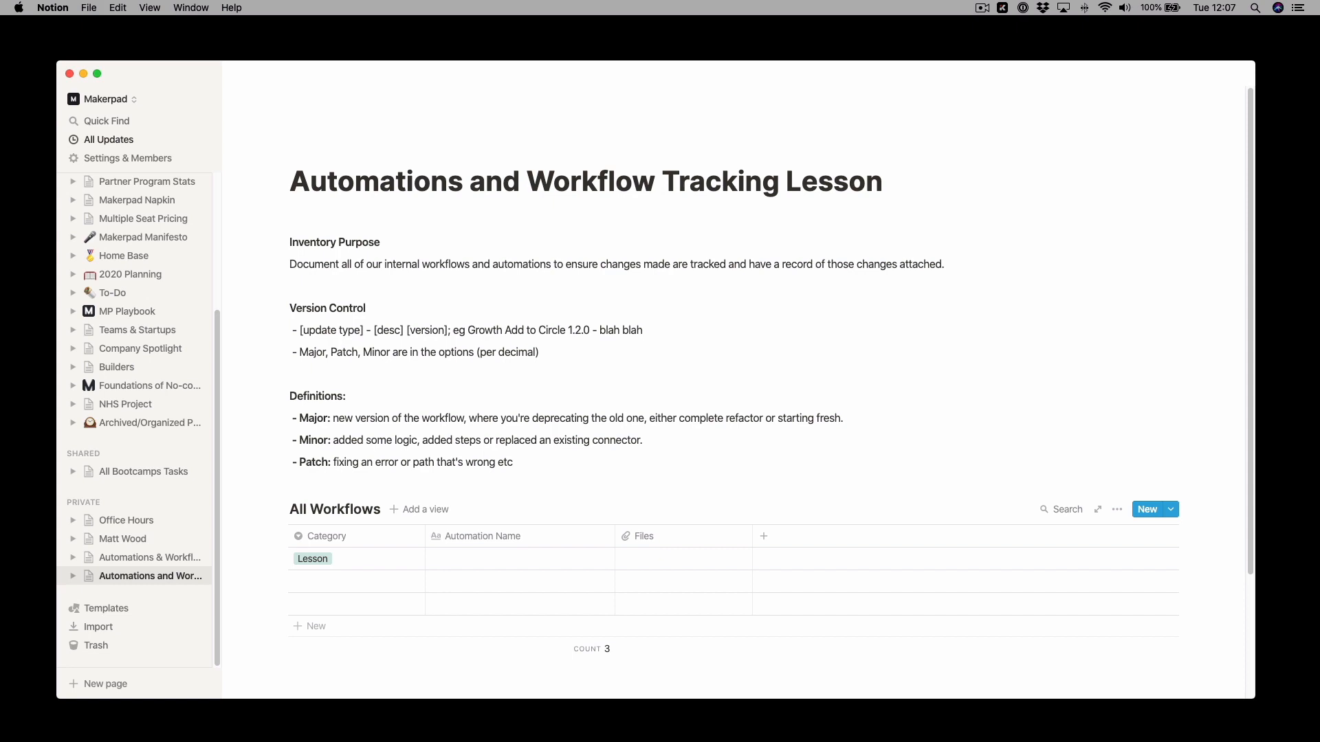
Change the Files column to the Select type and rename it "Status".
left_click(670, 544)
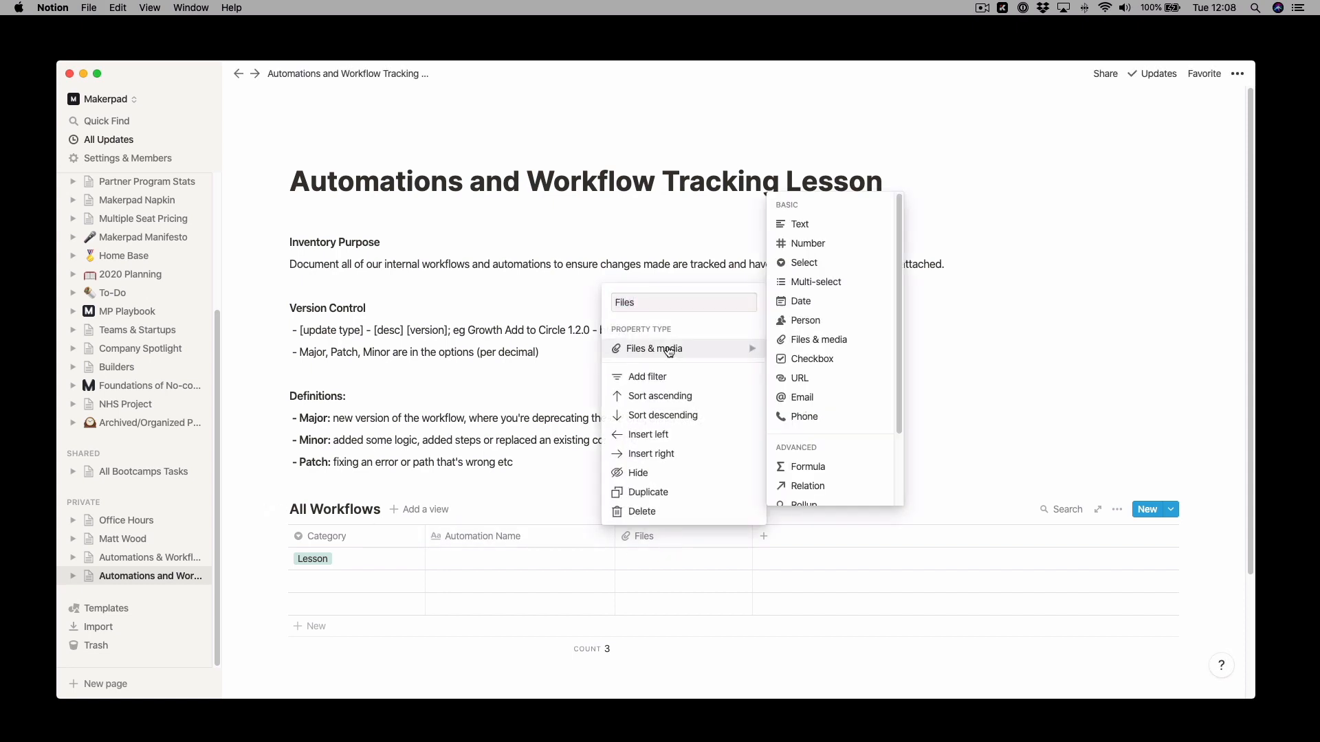
left_click(678, 536)
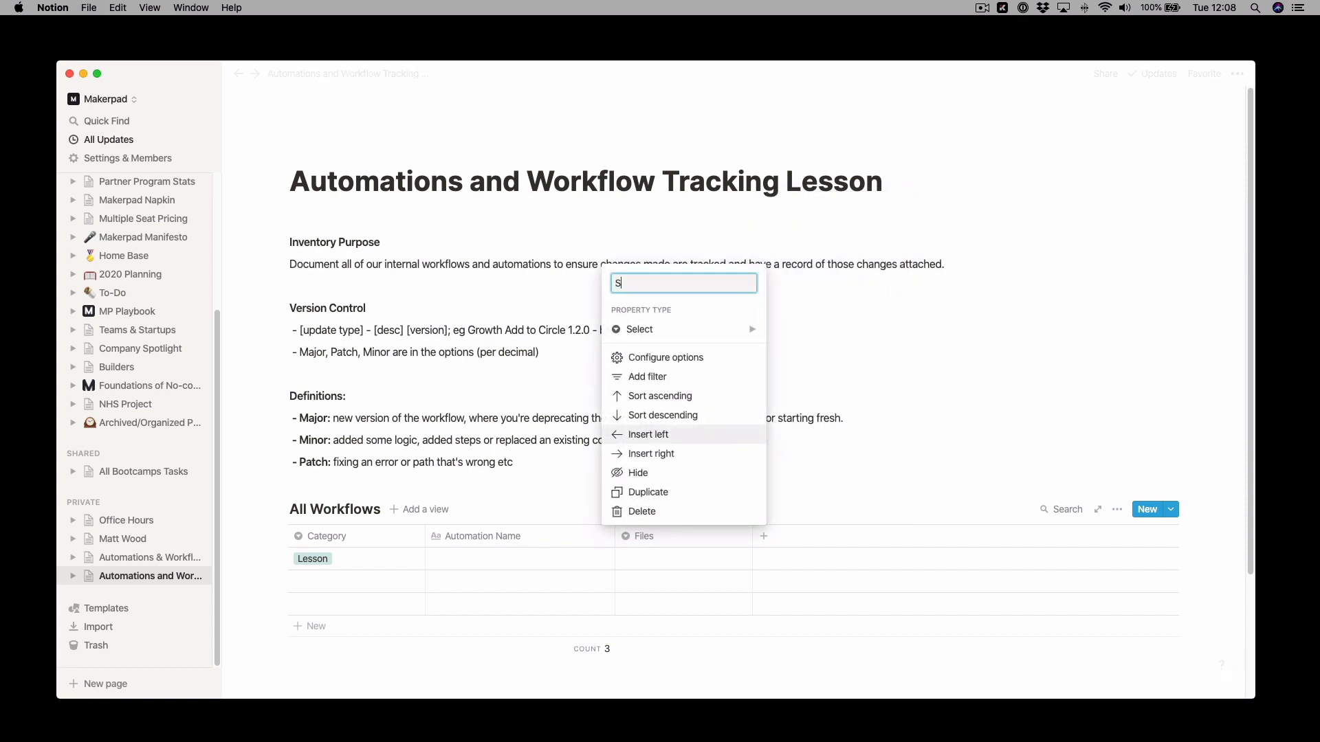
type("Status")
key("Return")
Create the Status options "Live", "Needs Review" and "Draft" by entering them in the first three rows.
left_click(689, 563)
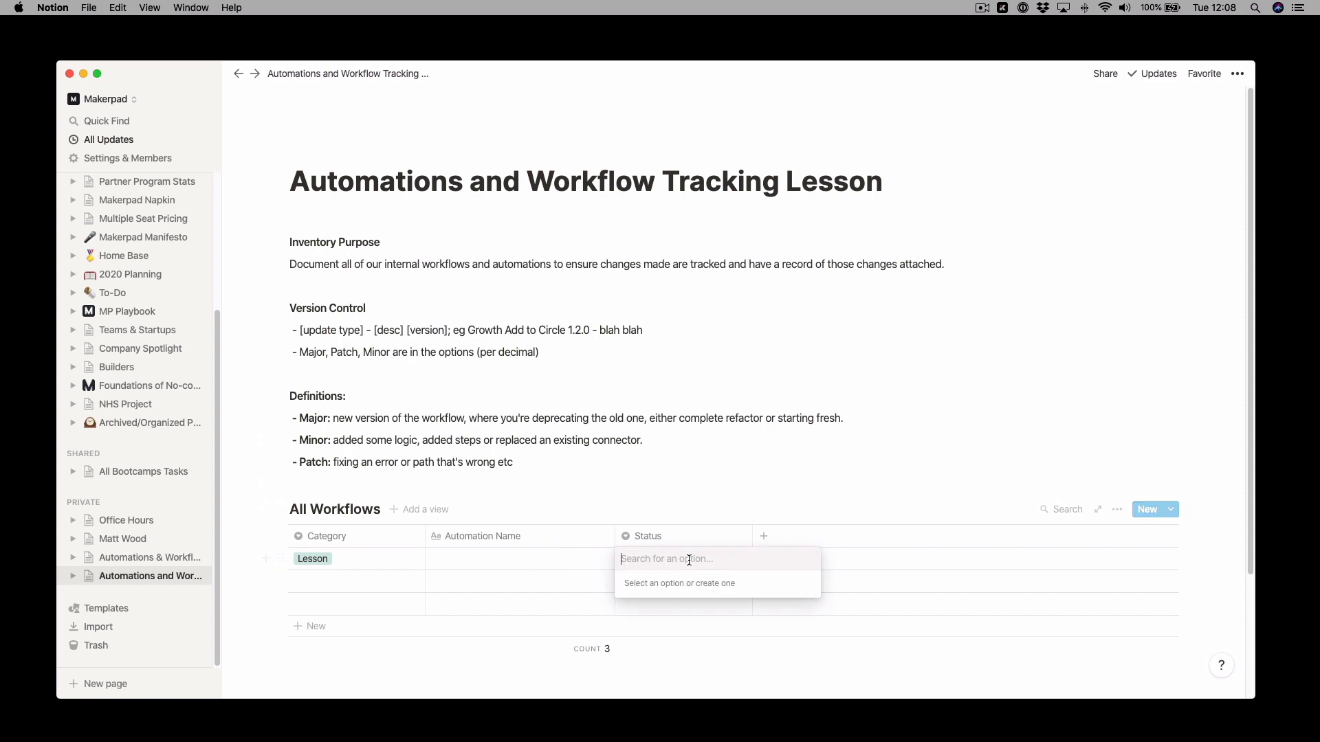
type("Live")
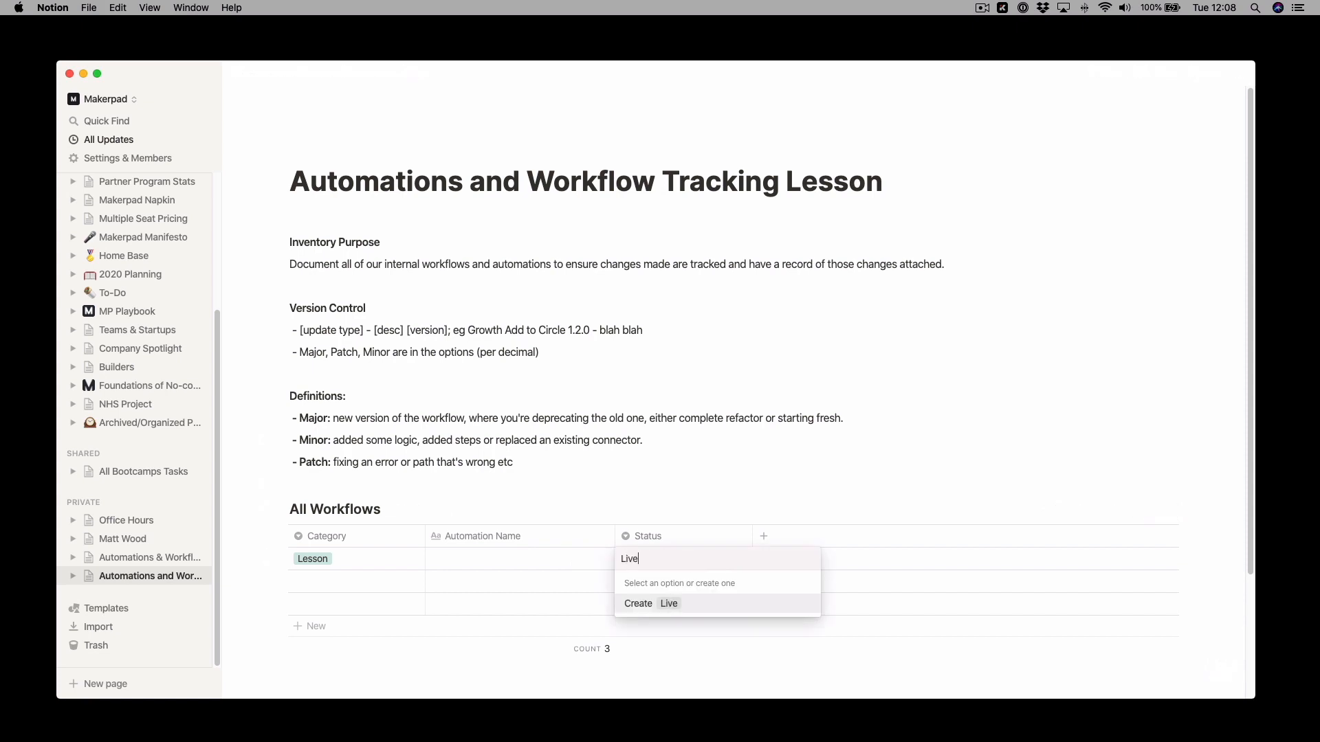
key("Return")
left_click(690, 582)
type("Needs Review")
key("Return")
type("Draft")
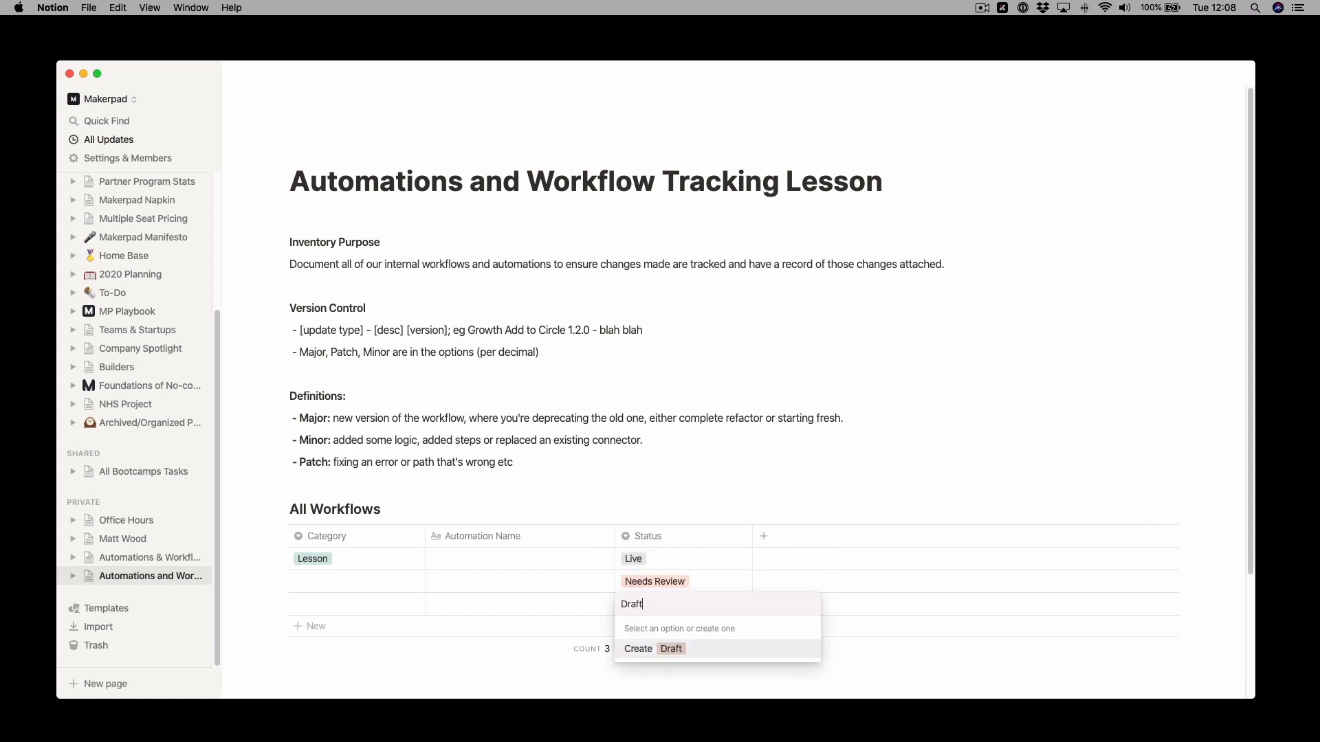
key("Return")
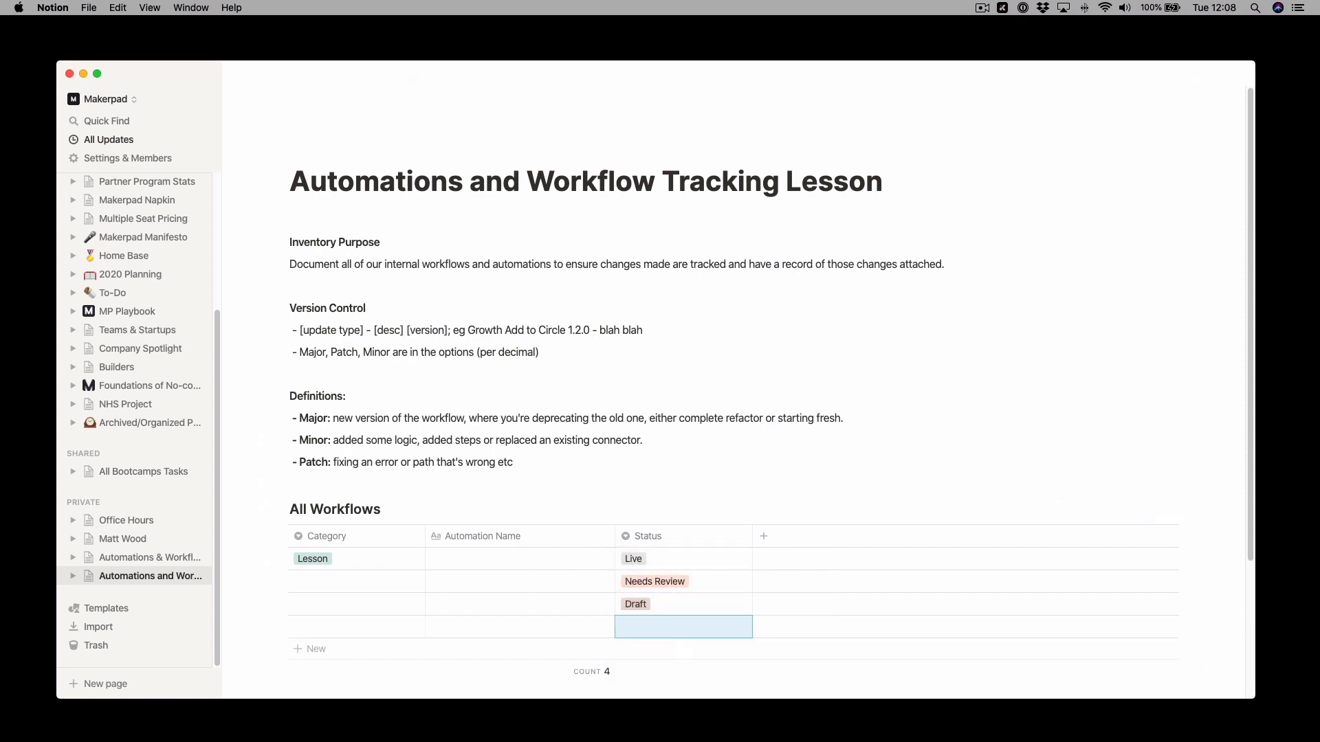
Clear the Status values from the second and third rows, keeping "Live" in the first row.
left_click(715, 582)
key("BackSpace")
key("Escape")
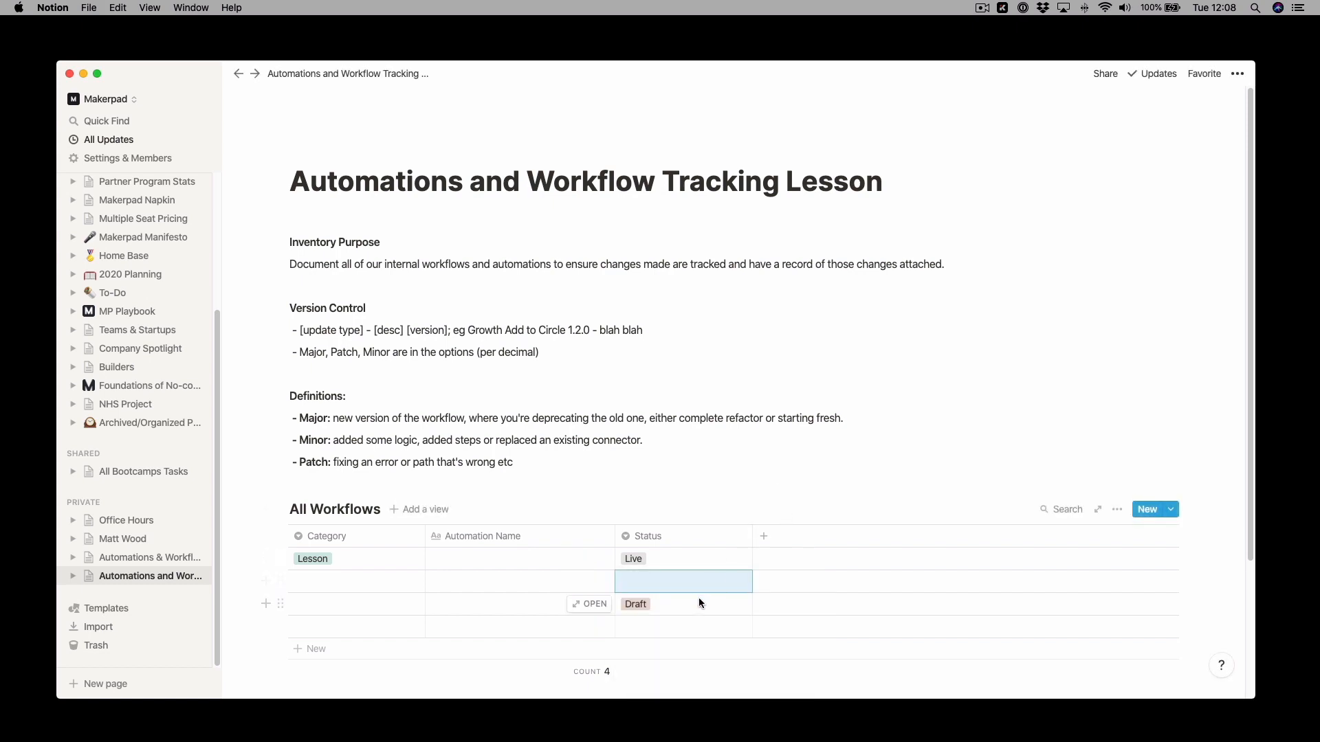
left_click(698, 597)
key("BackSpace")
key("Escape")
left_click(690, 562)
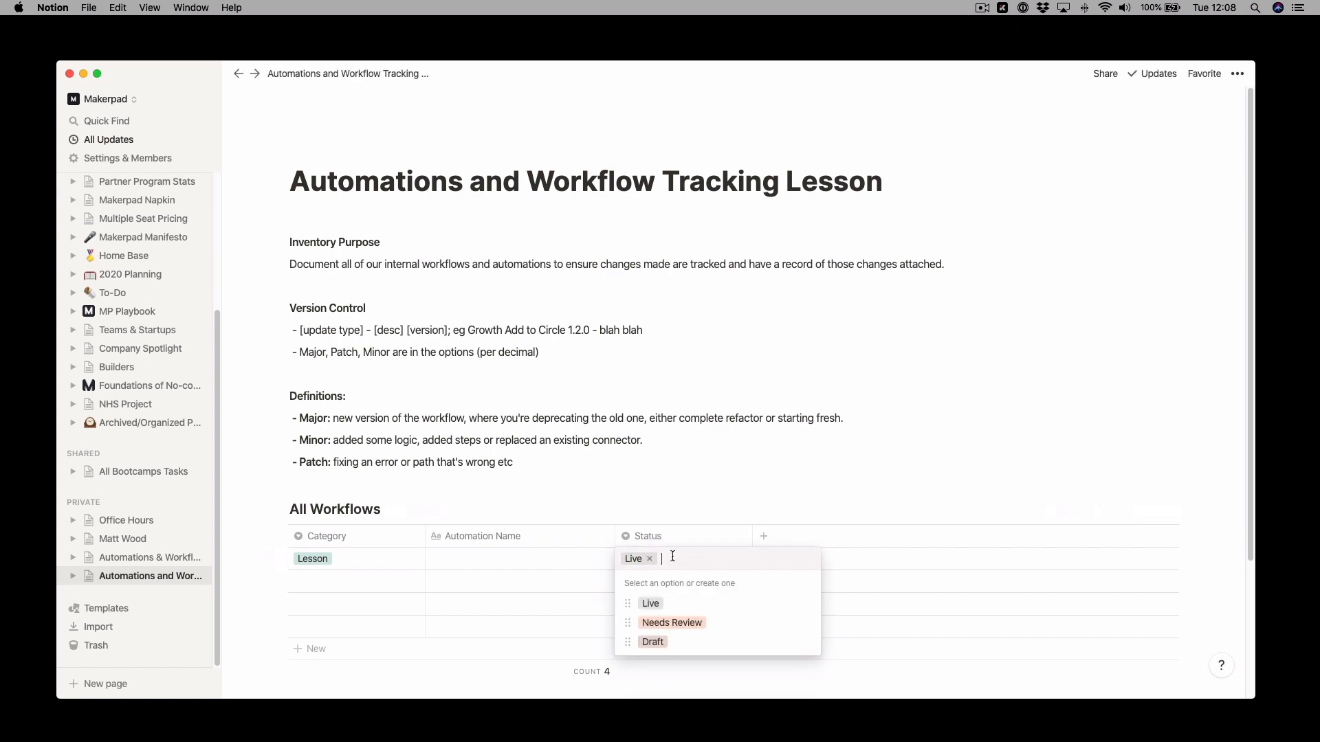
left_click(671, 623)
left_click(686, 603)
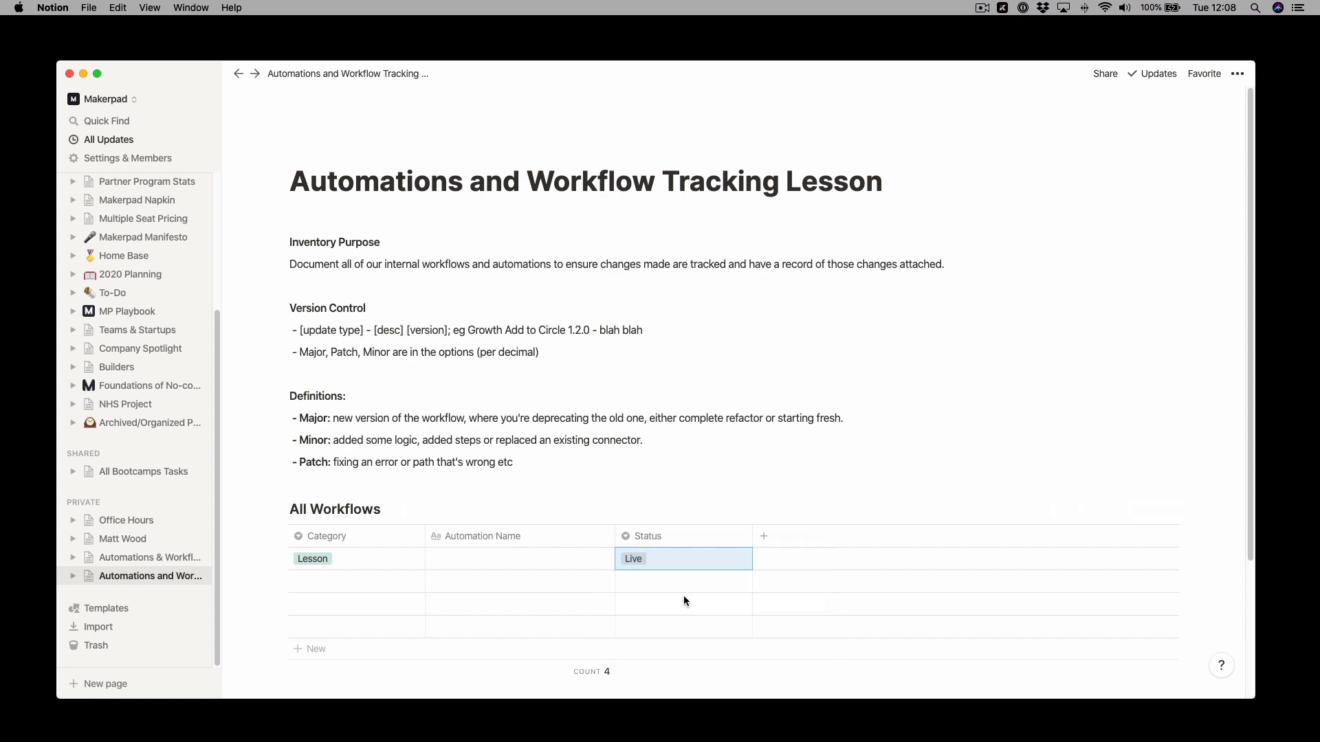
Add a Date column named "Last Release" after the Status column.
left_click(763, 537)
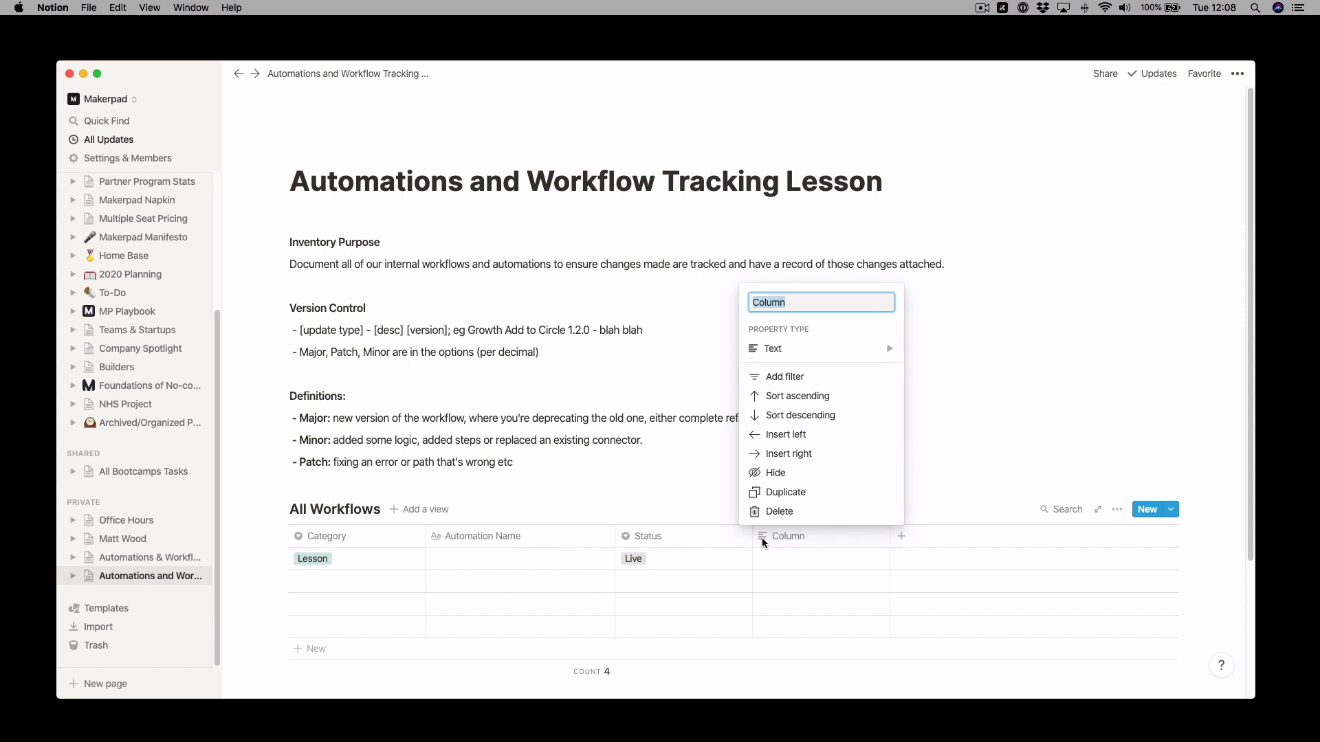
type("Last Release")
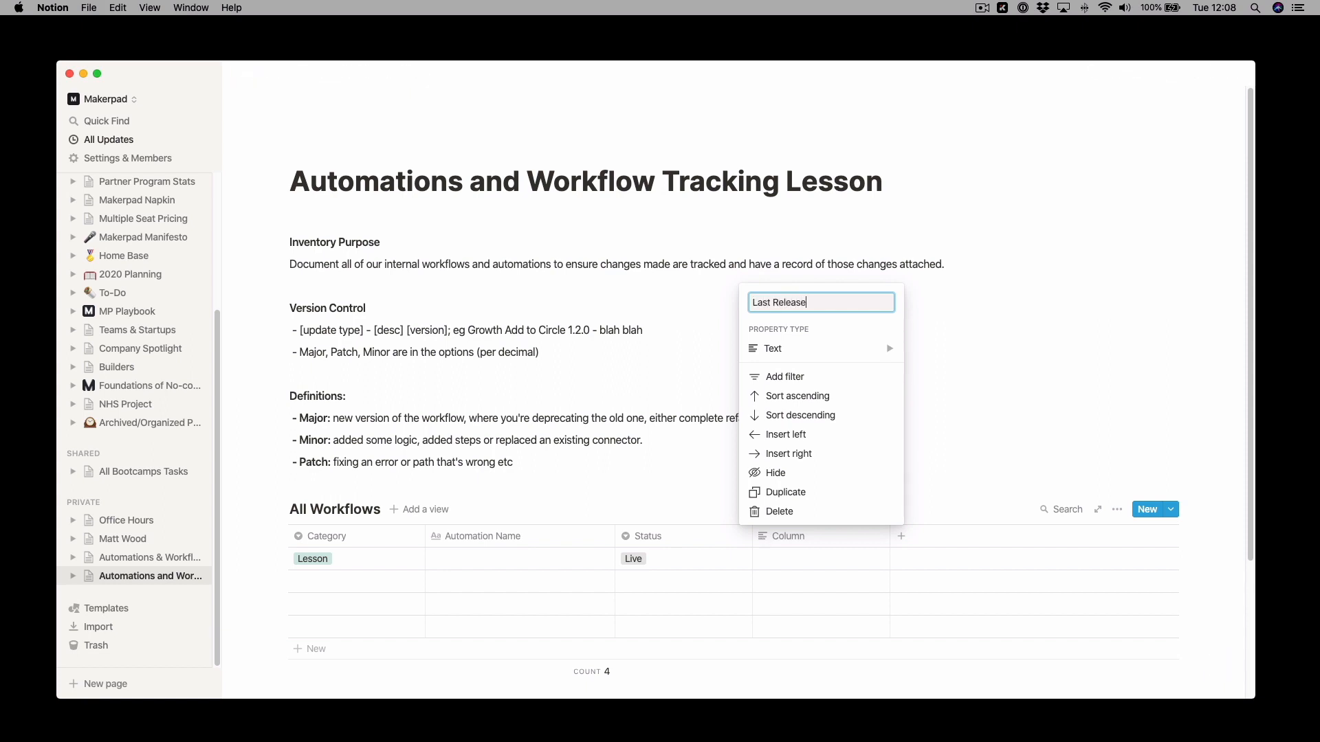
mouse_move(825, 348)
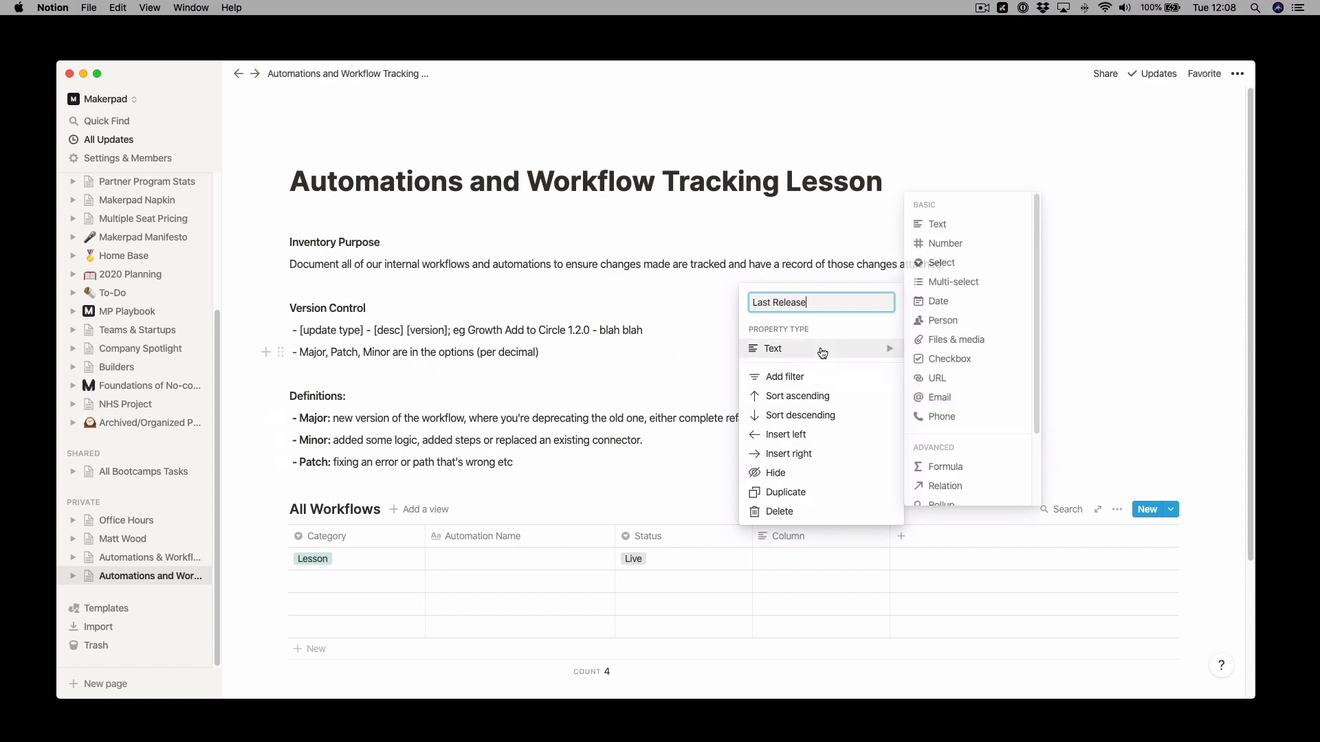
left_click(948, 303)
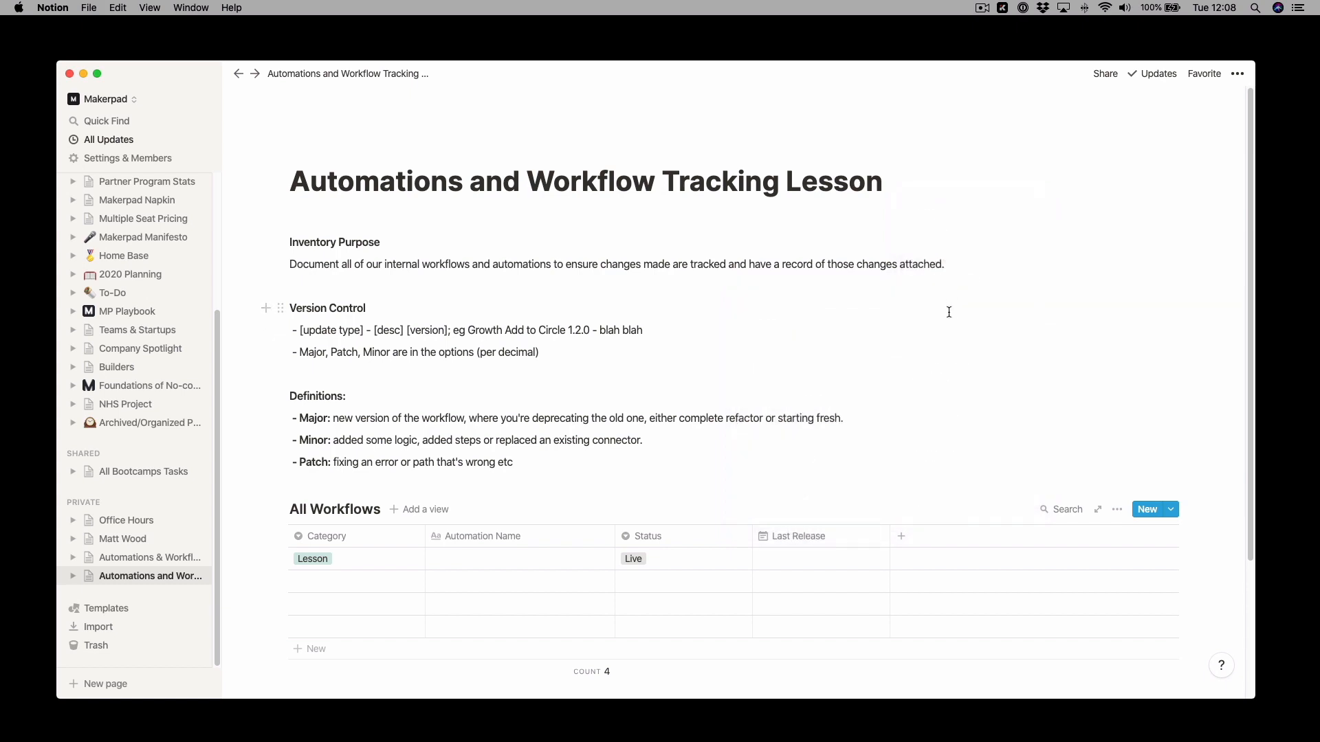
Set the first row's Last Release date to May 22, 2020.
left_click(813, 561)
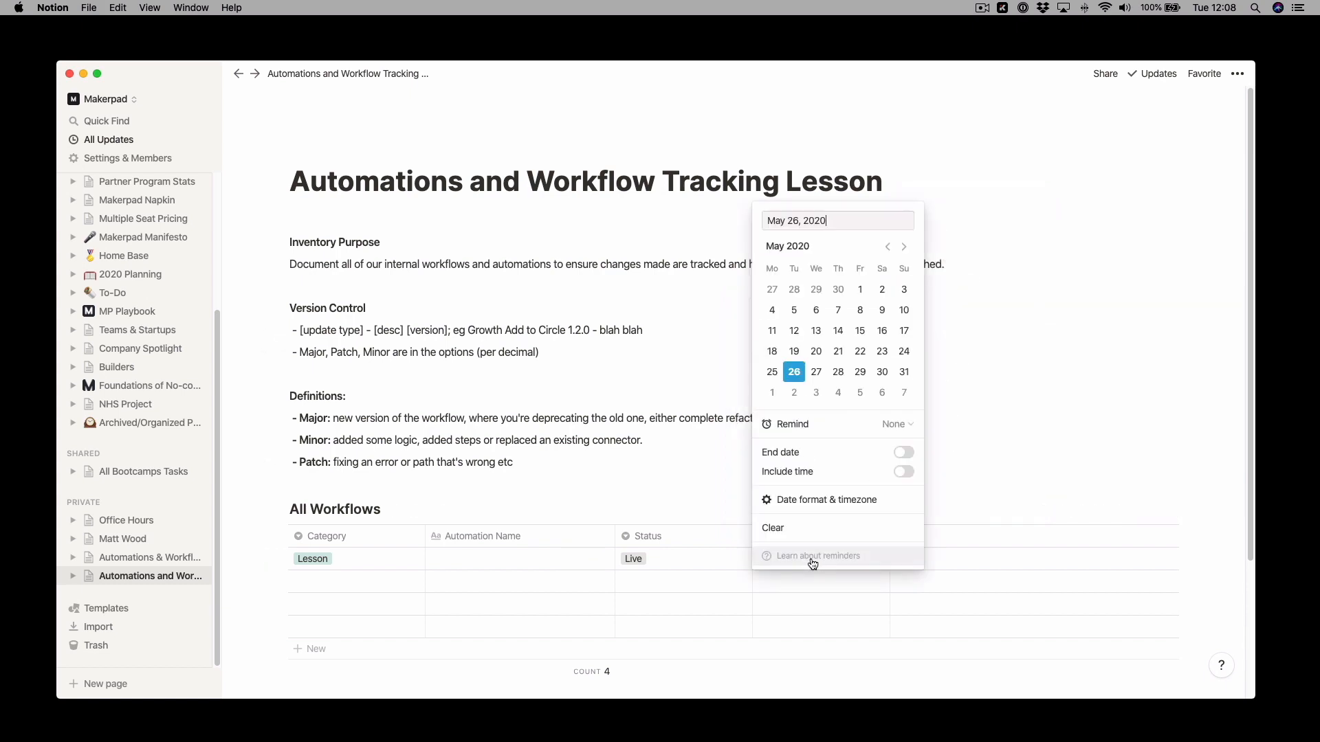
left_click(861, 353)
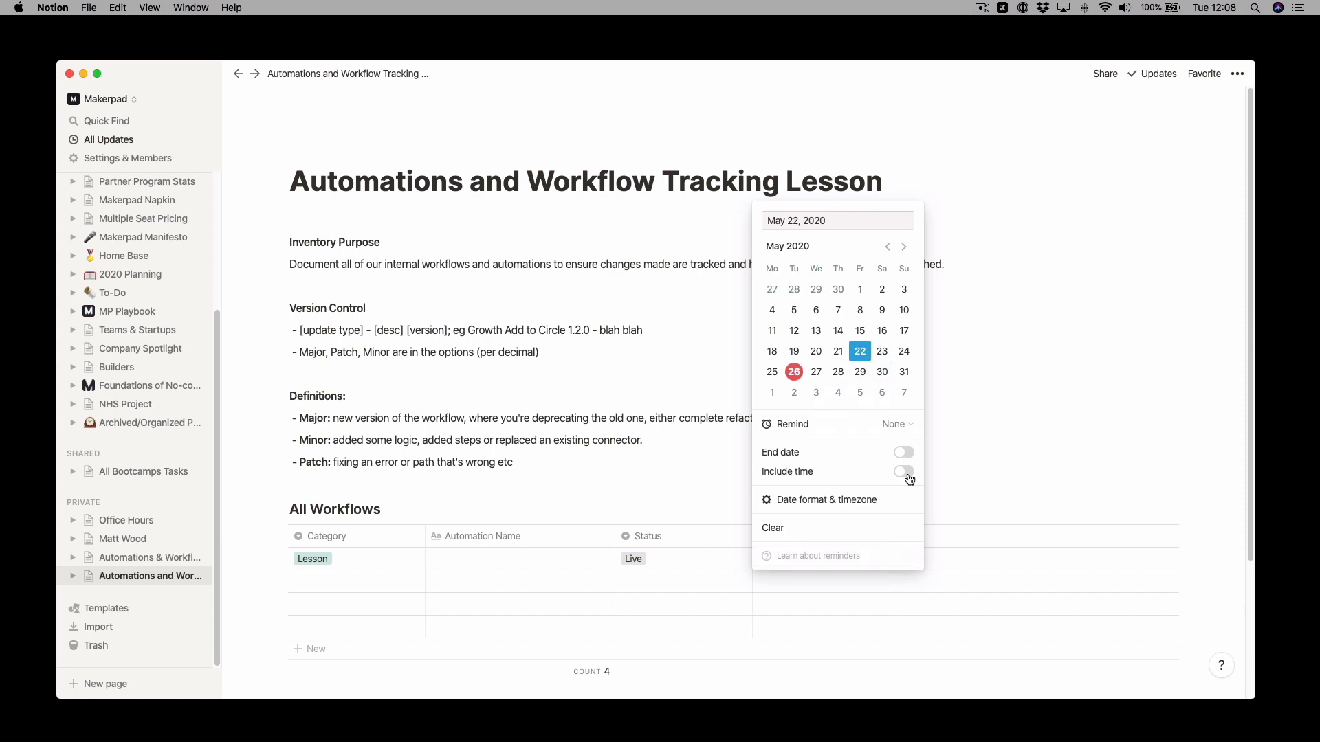
key("Escape")
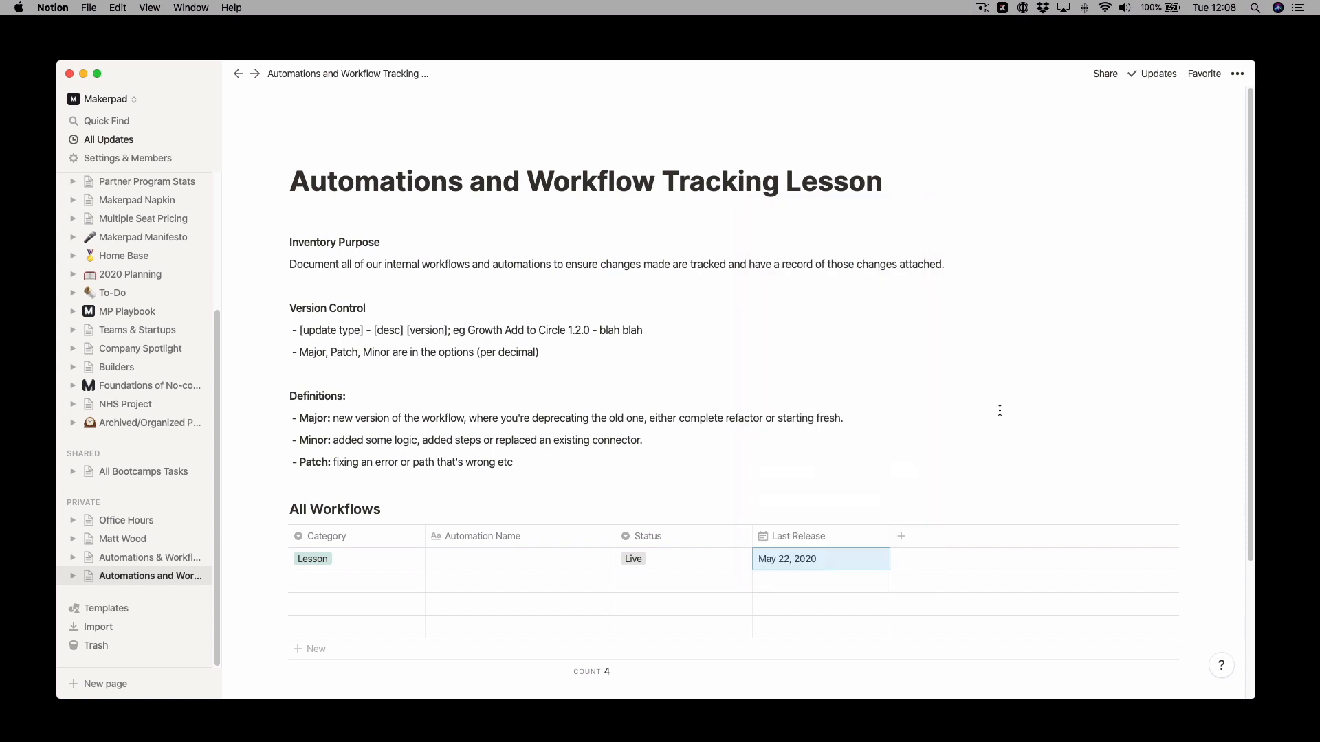
Add a Person column named "Owner" after the Last Release column.
left_click(944, 539)
mouse_move(935, 352)
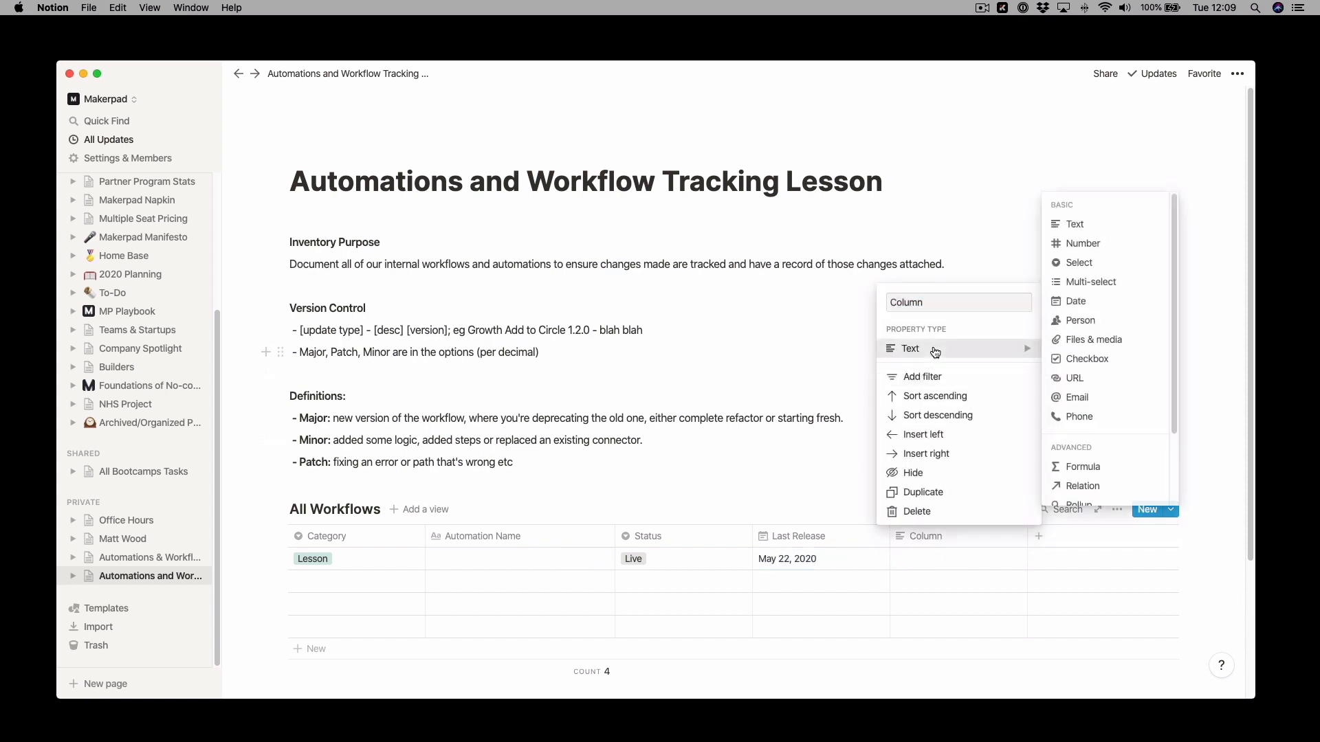
left_click(1100, 322)
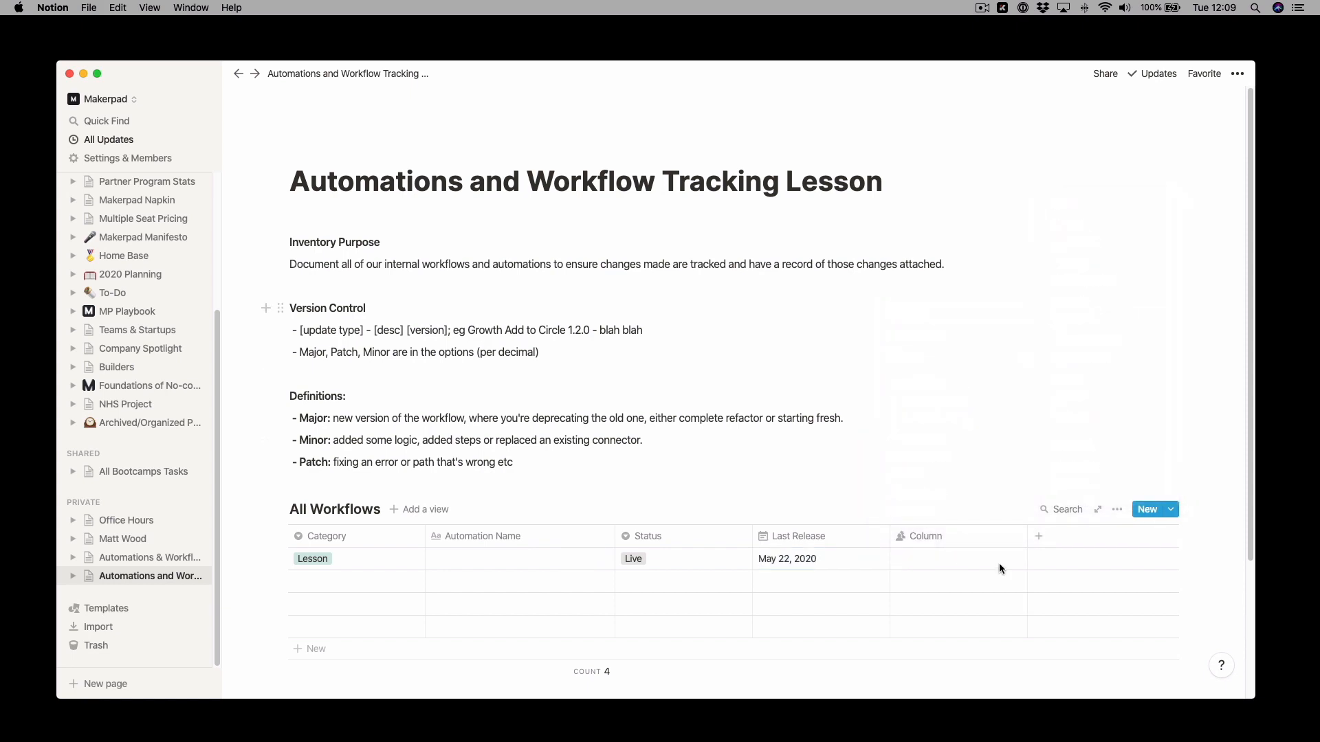
left_click(942, 536)
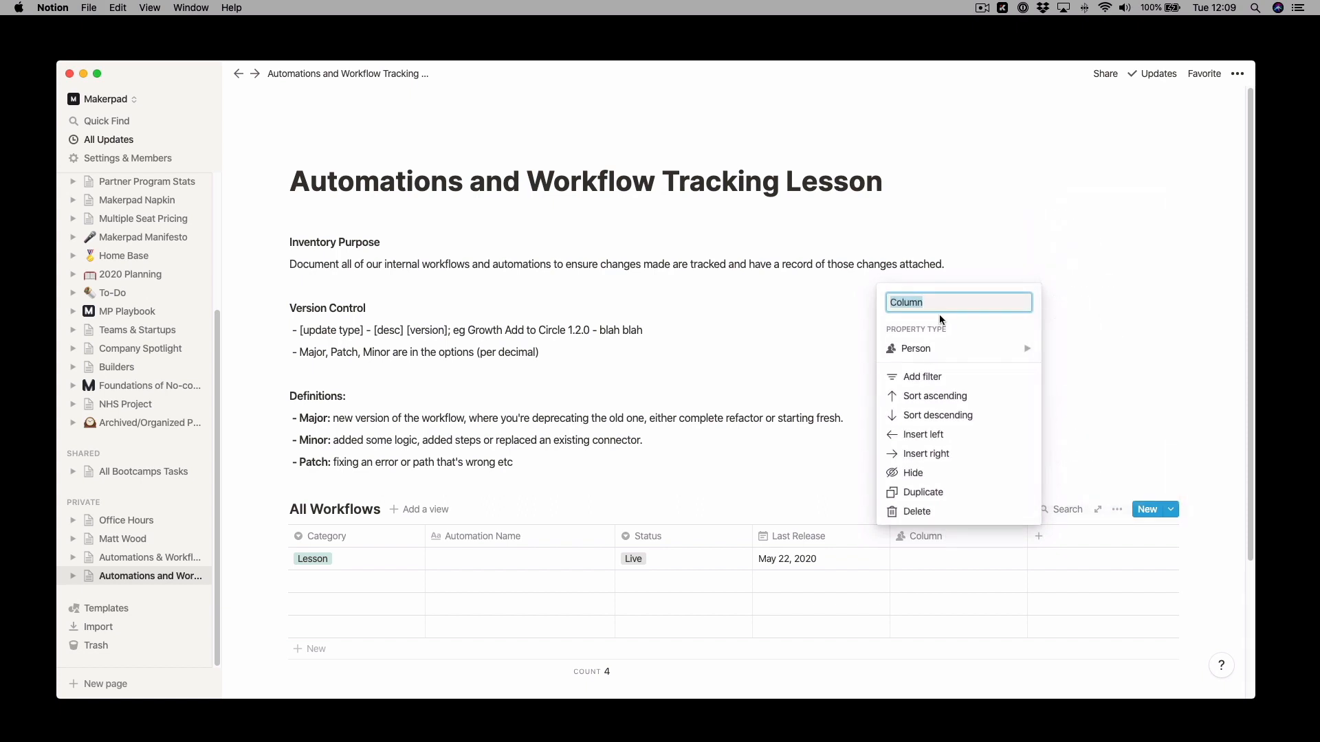
type("Owner")
left_click(1218, 306)
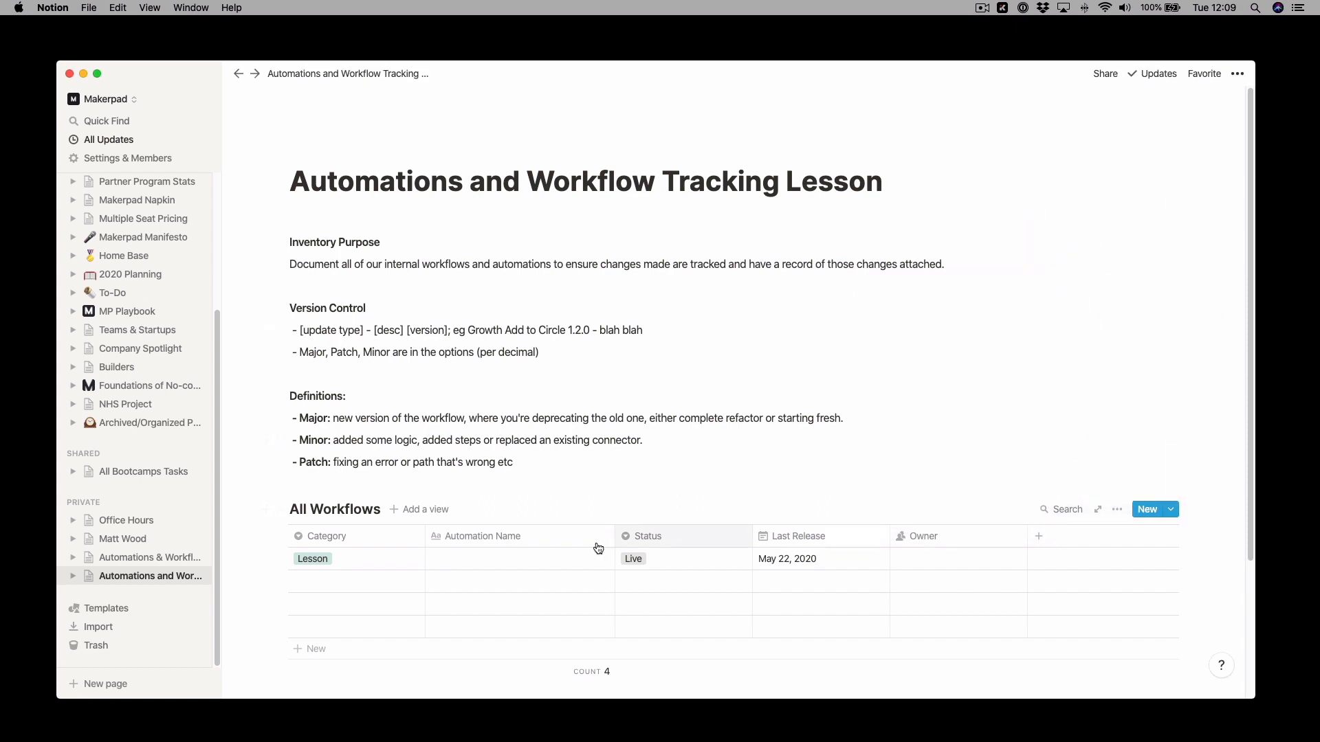
Widen the Automation Name column of the All Workflows table and collapse the sidebar.
left_click_drag(615, 536, 752, 535)
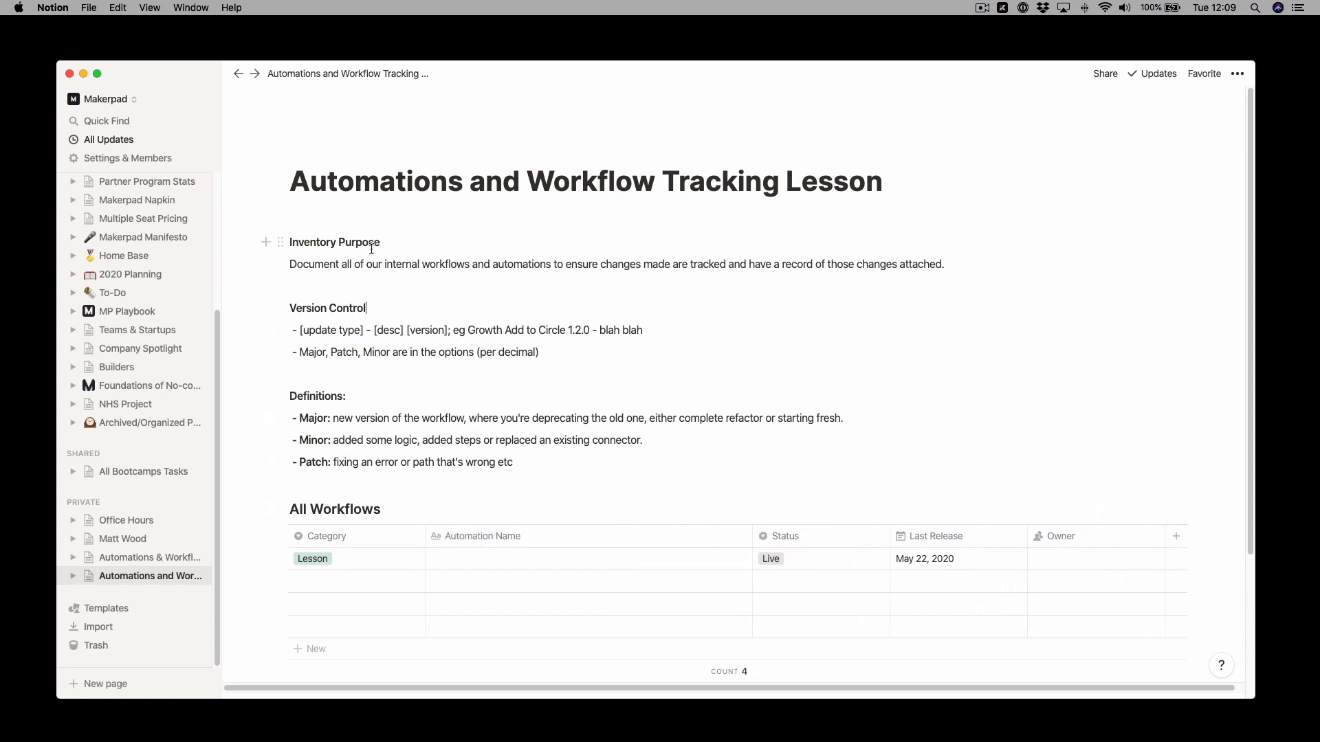
left_click(577, 218)
left_click(206, 73)
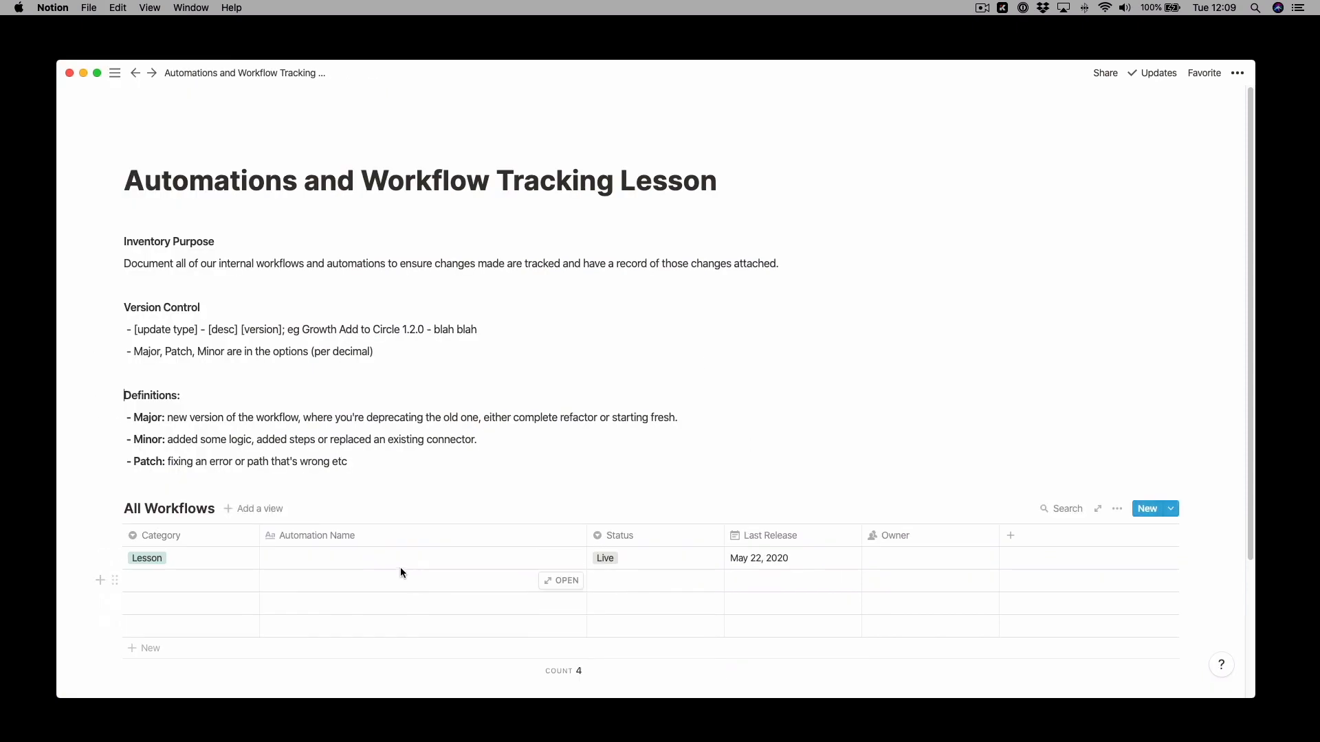
Open the first row's Automation Name for editing and check the Zap's title and steps in Chrome before returning to Notion.
left_click(372, 561)
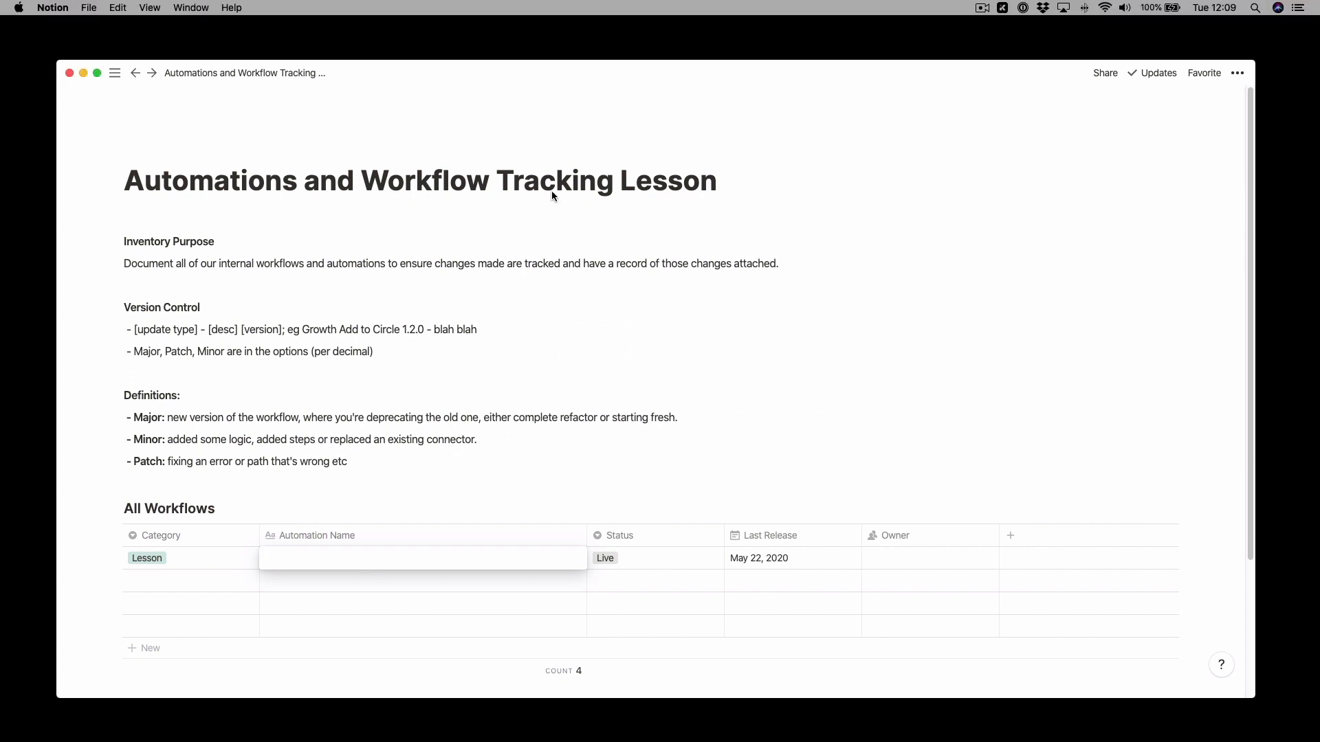
key("ctrl+Up")
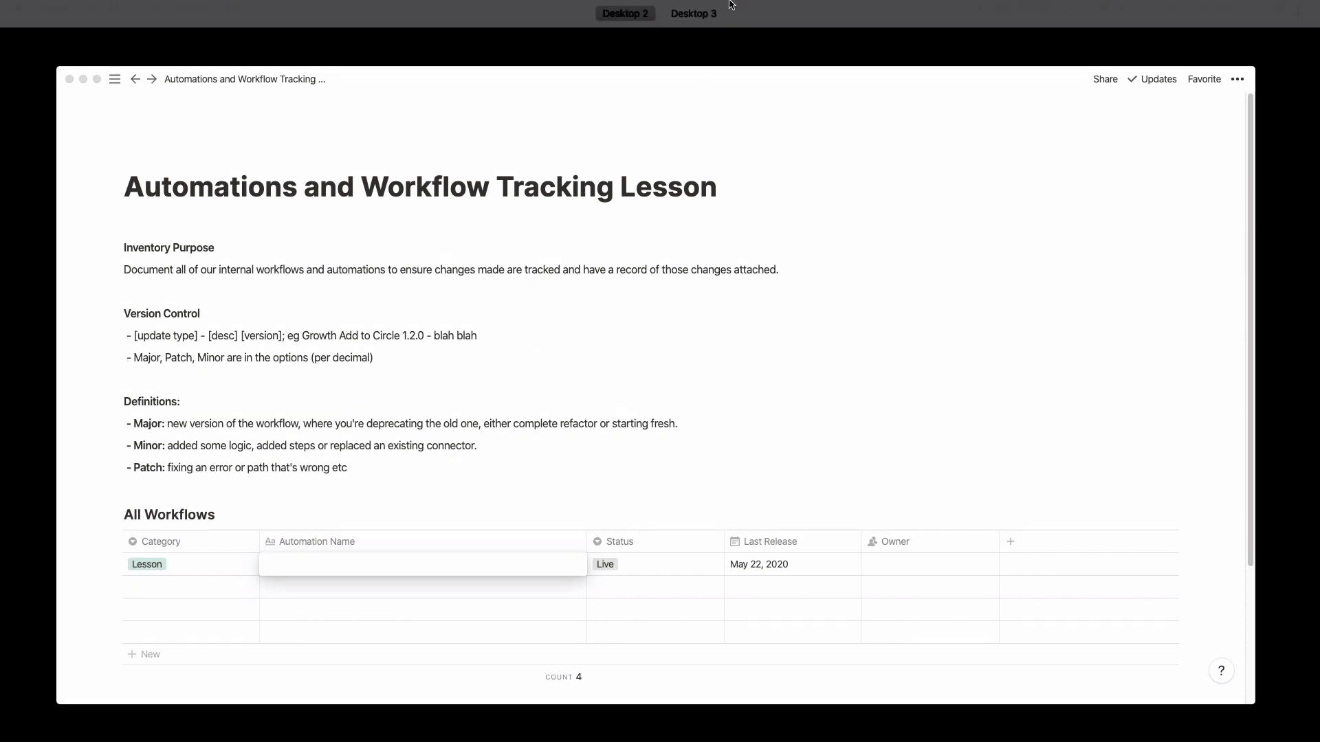
left_click(724, 40)
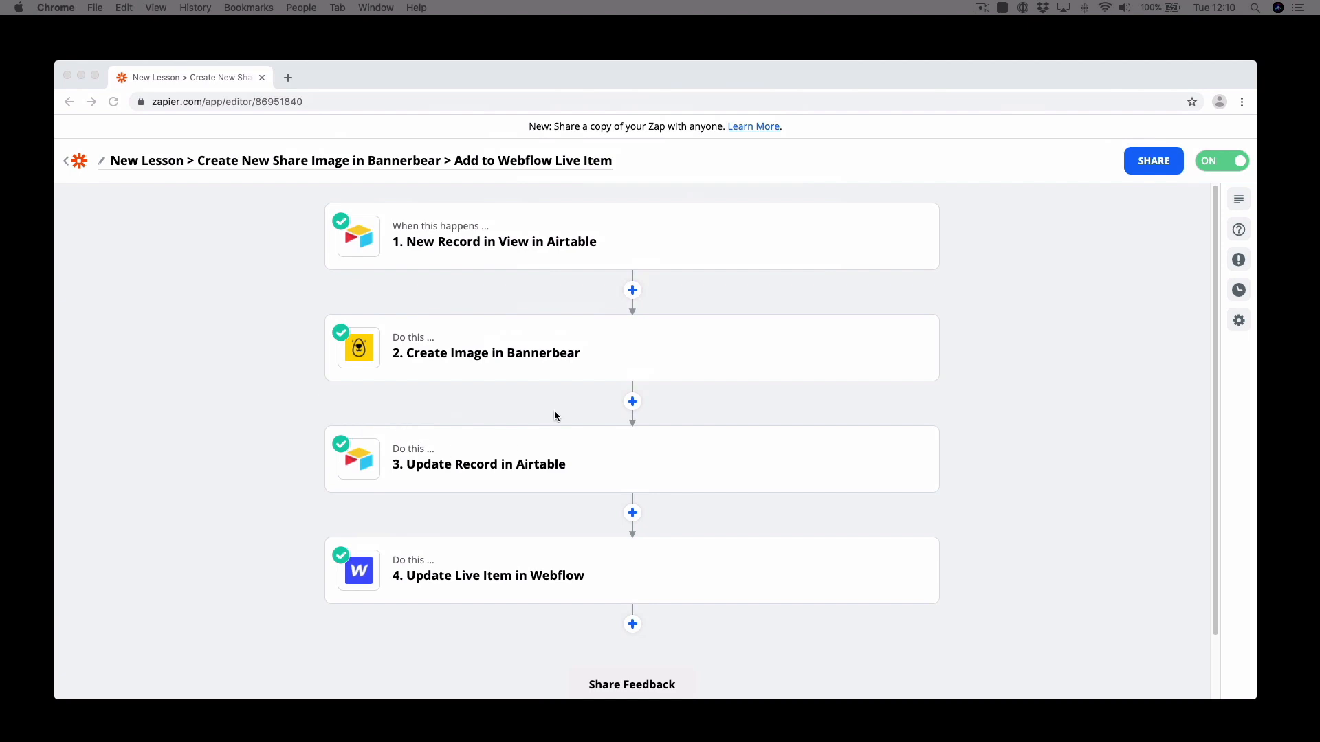
key("ctrl+Right")
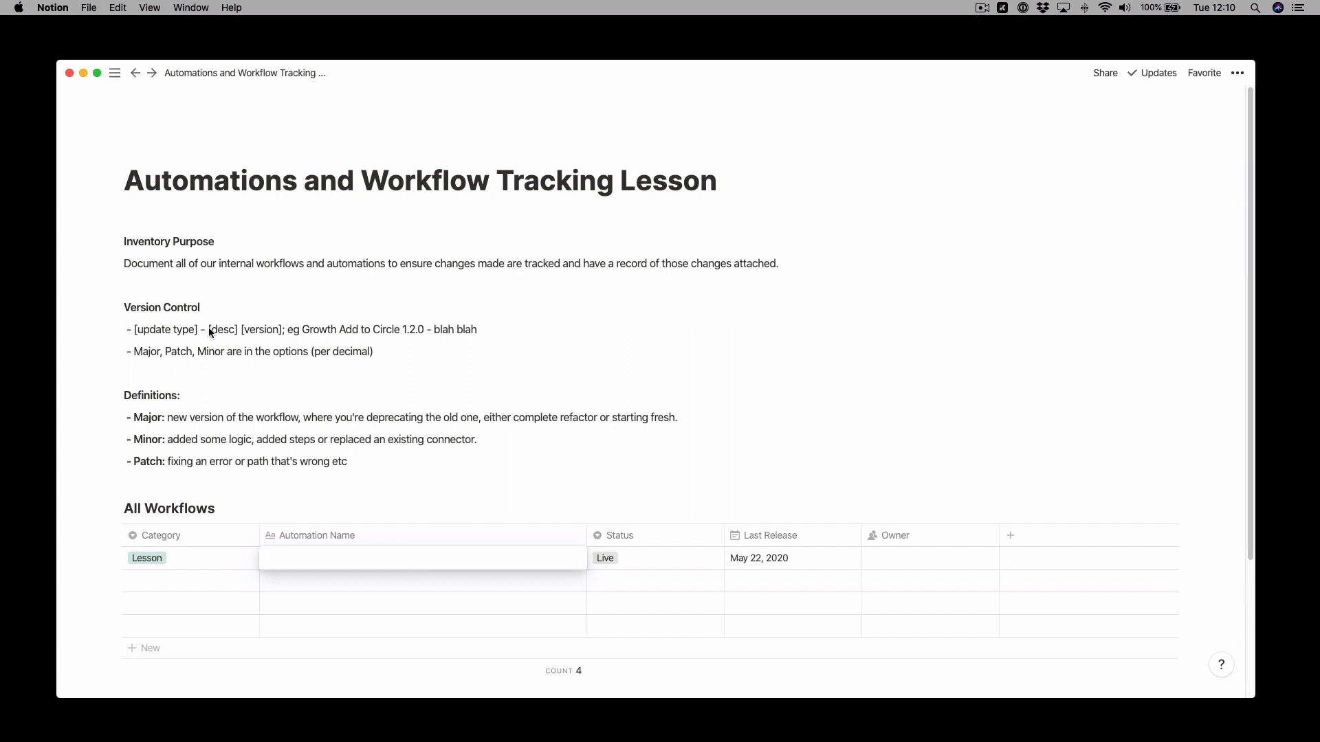
Enter "[Education] - New Lesson Creates a Share Image in Bannerbear & Updates Live Item" as the first row's Automation Name.
type("[")
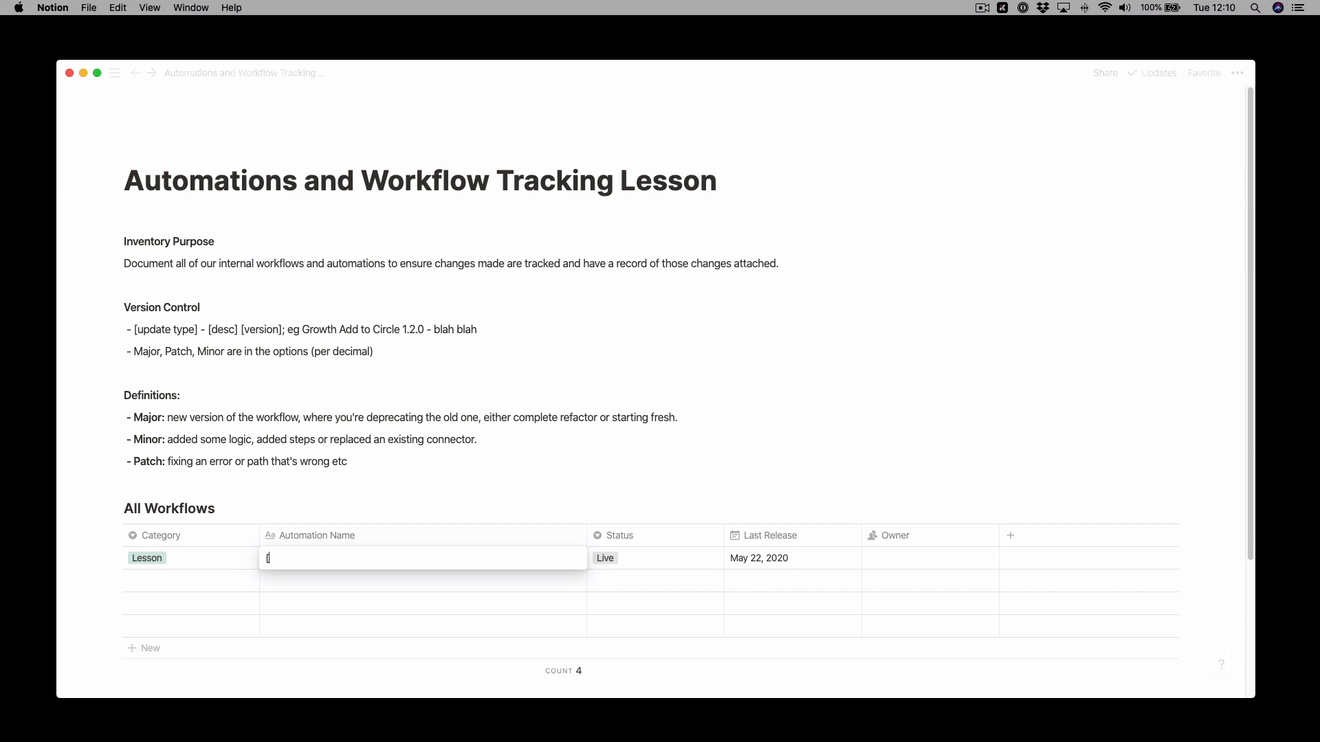
type("Education")
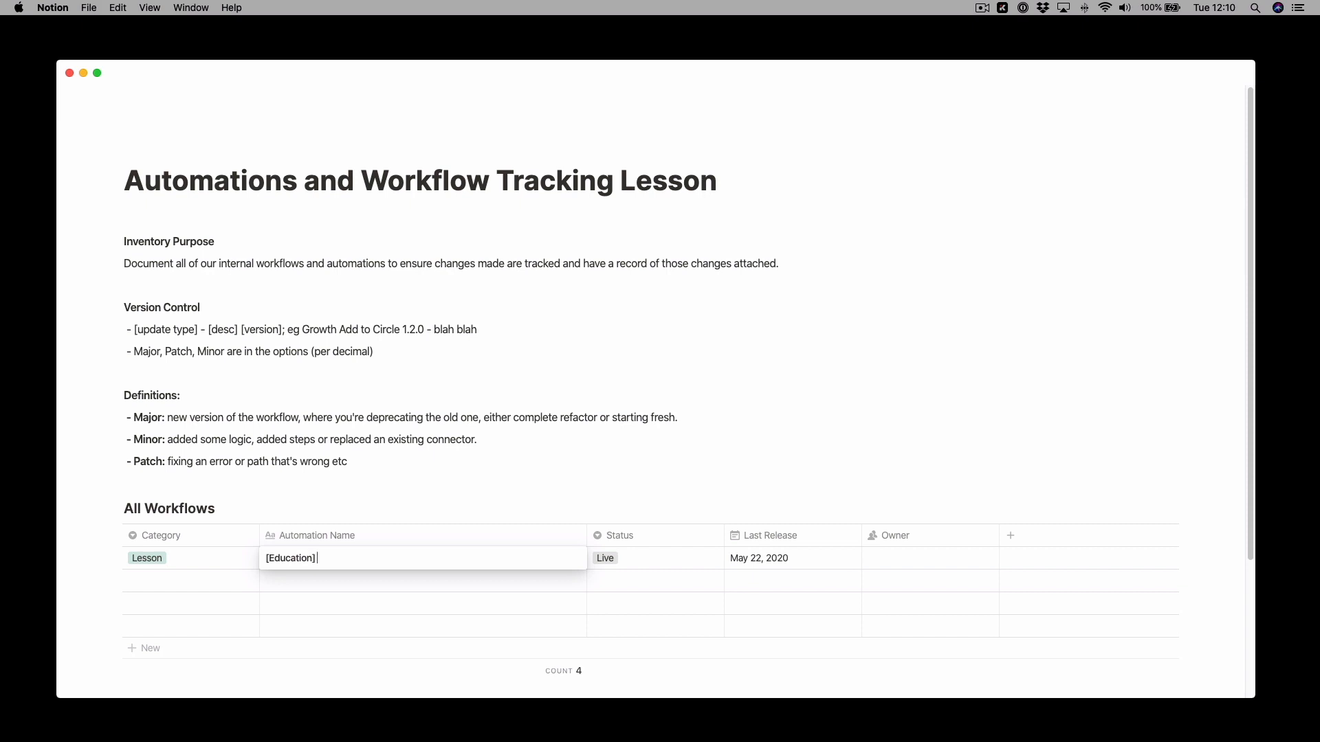
type("- New Lesson Creates and")
key("BackSpace")
key("BackSpace")
type("Share Image in Banner")
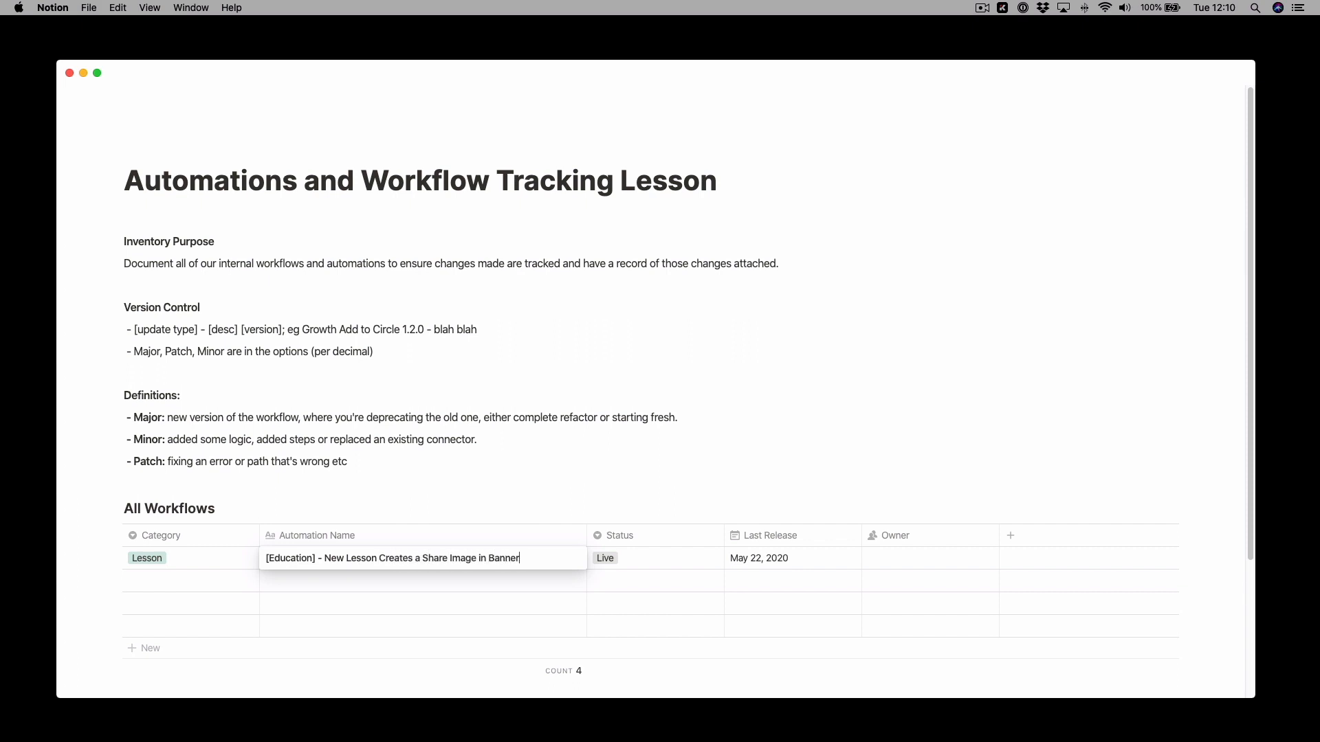
type("bear & Updates Live Item")
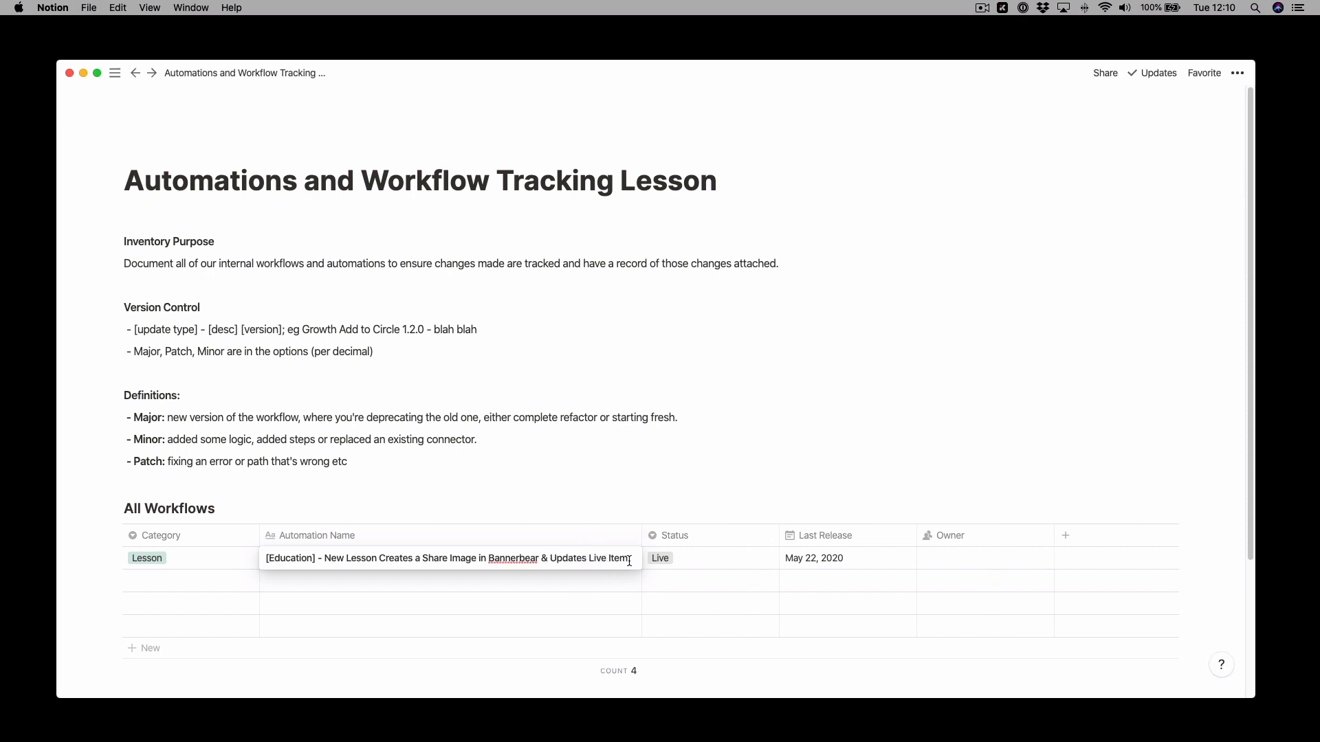
Replace "& Updates Live Item" at the end of the automation name with the version number 1.1.0.
left_click_drag(629, 560, 543, 561)
key("BackSpace")
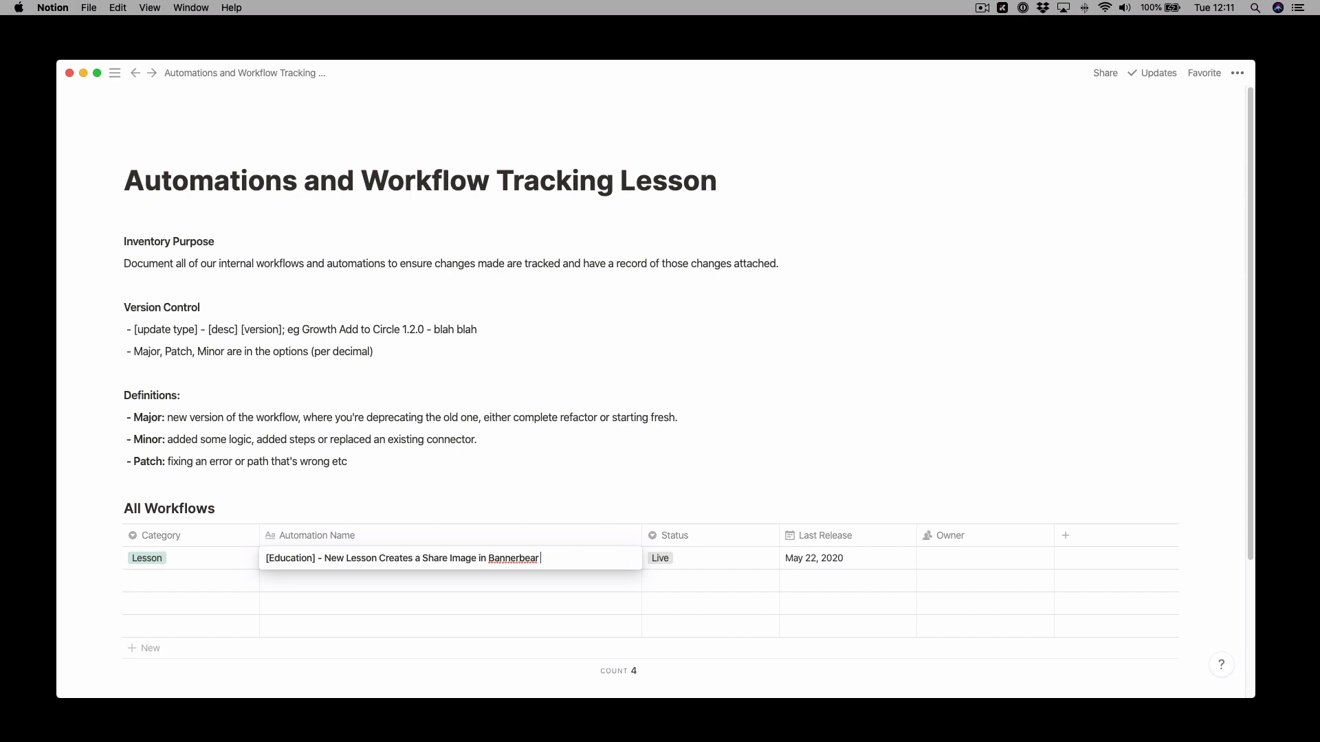
type("1.")
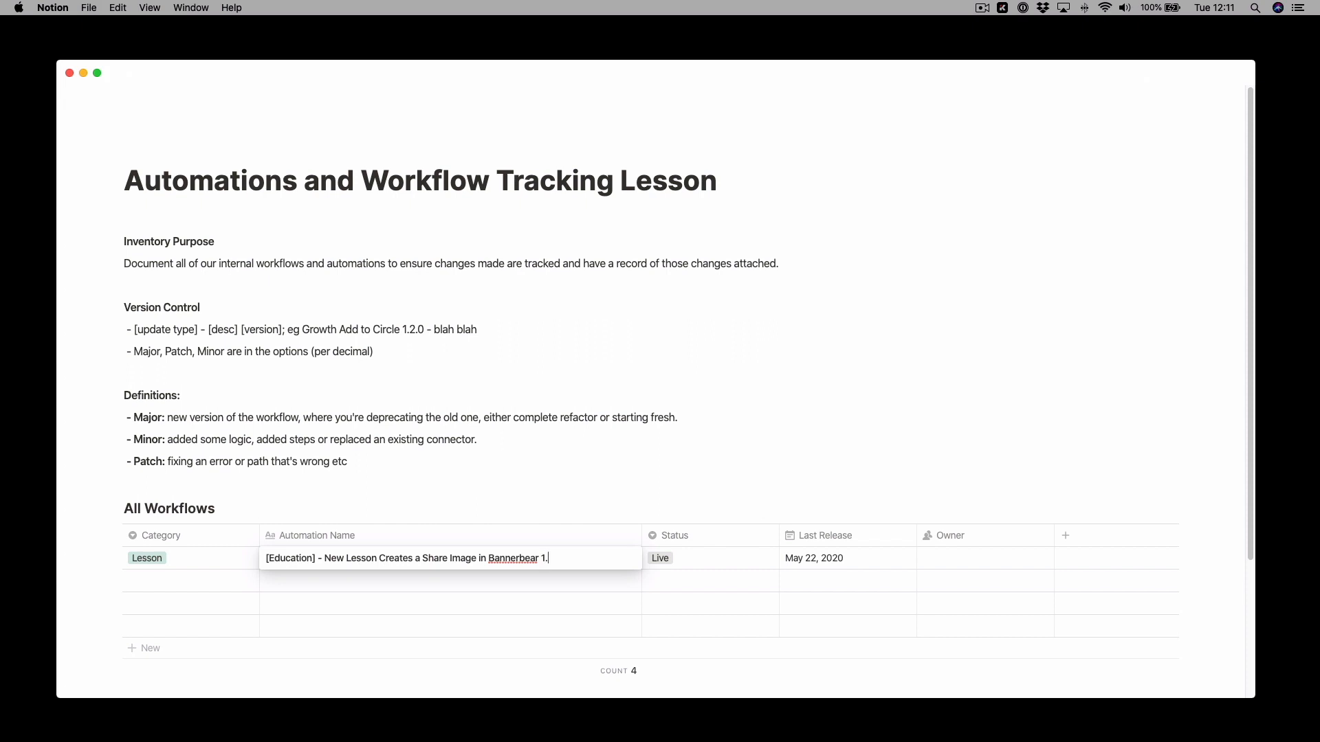
type("2.")
key("BackSpace")
type("1.0")
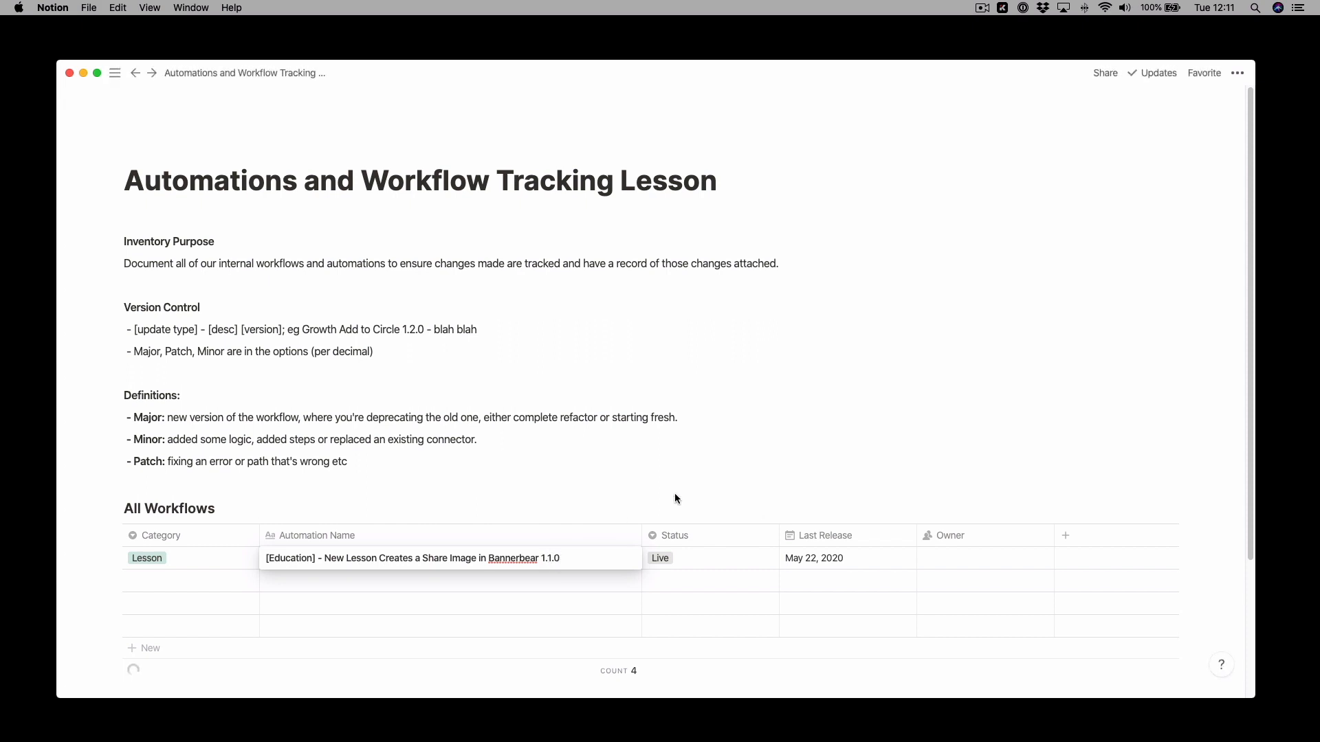
key("Escape")
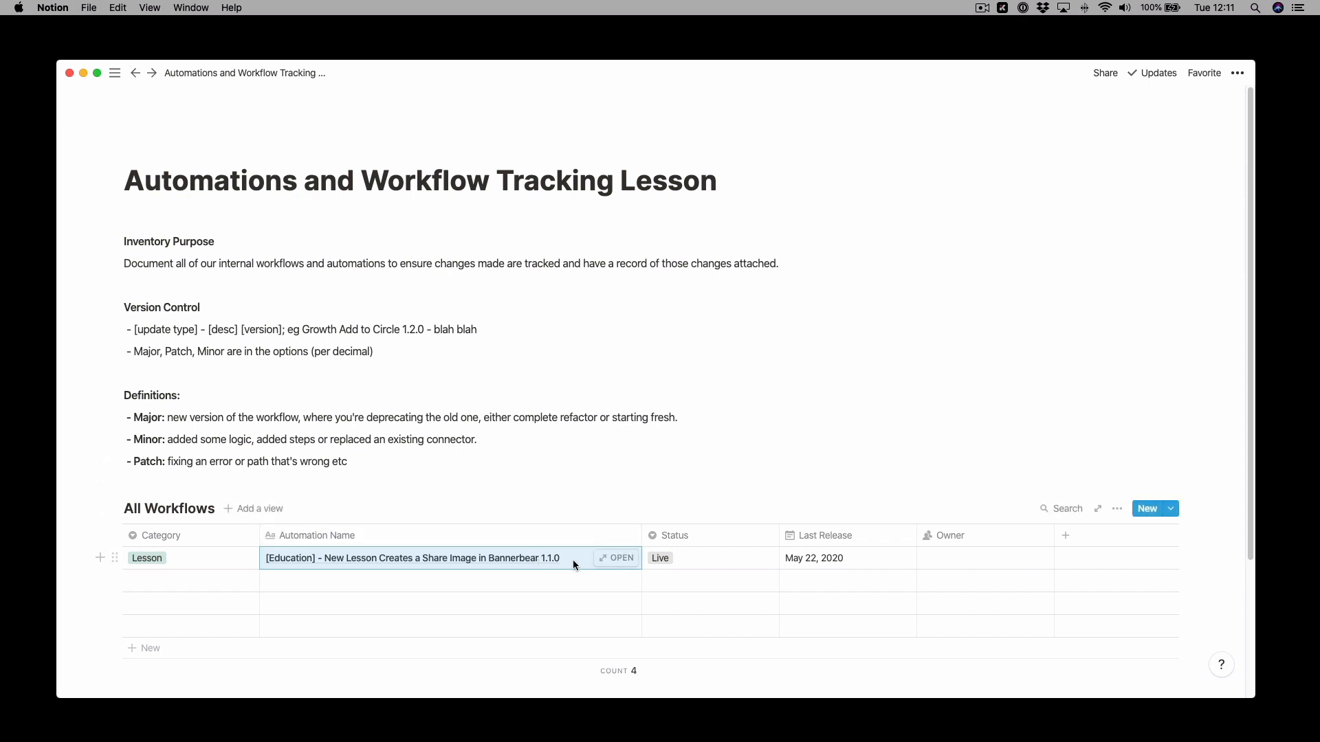
Assign a team member as the first row's Owner and widen the Automation Name column further.
left_click(975, 557)
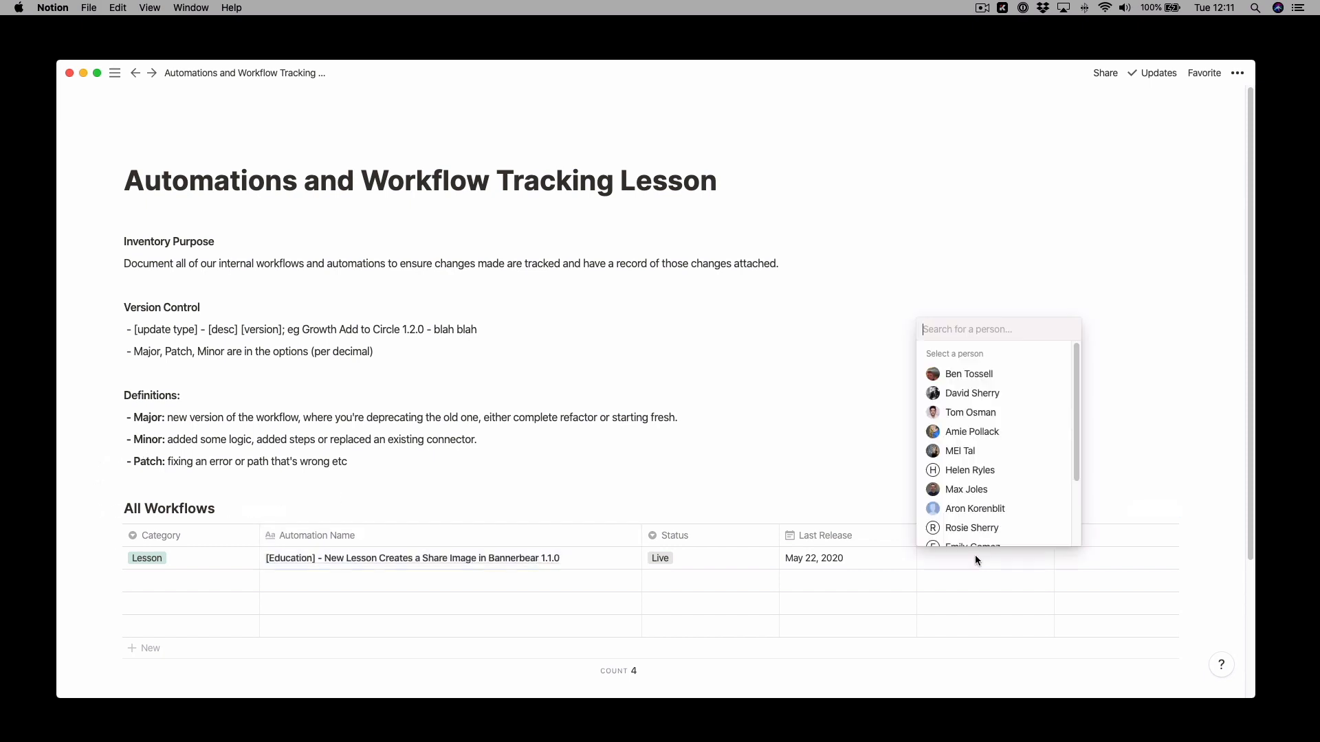
left_click(967, 412)
left_click(1086, 420)
left_click_drag(640, 535, 707, 535)
left_click(745, 442)
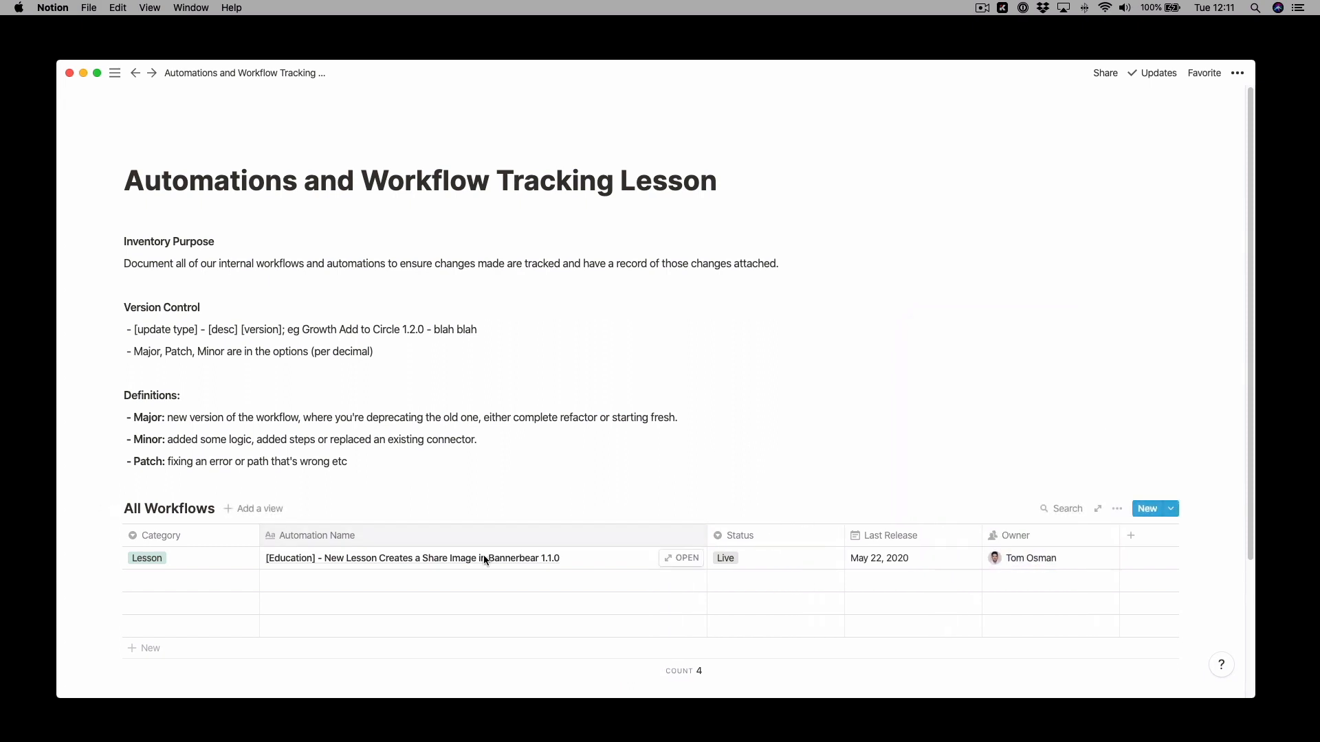
Open the first automation's page and add a URL property named "Automation Link".
left_click(685, 560)
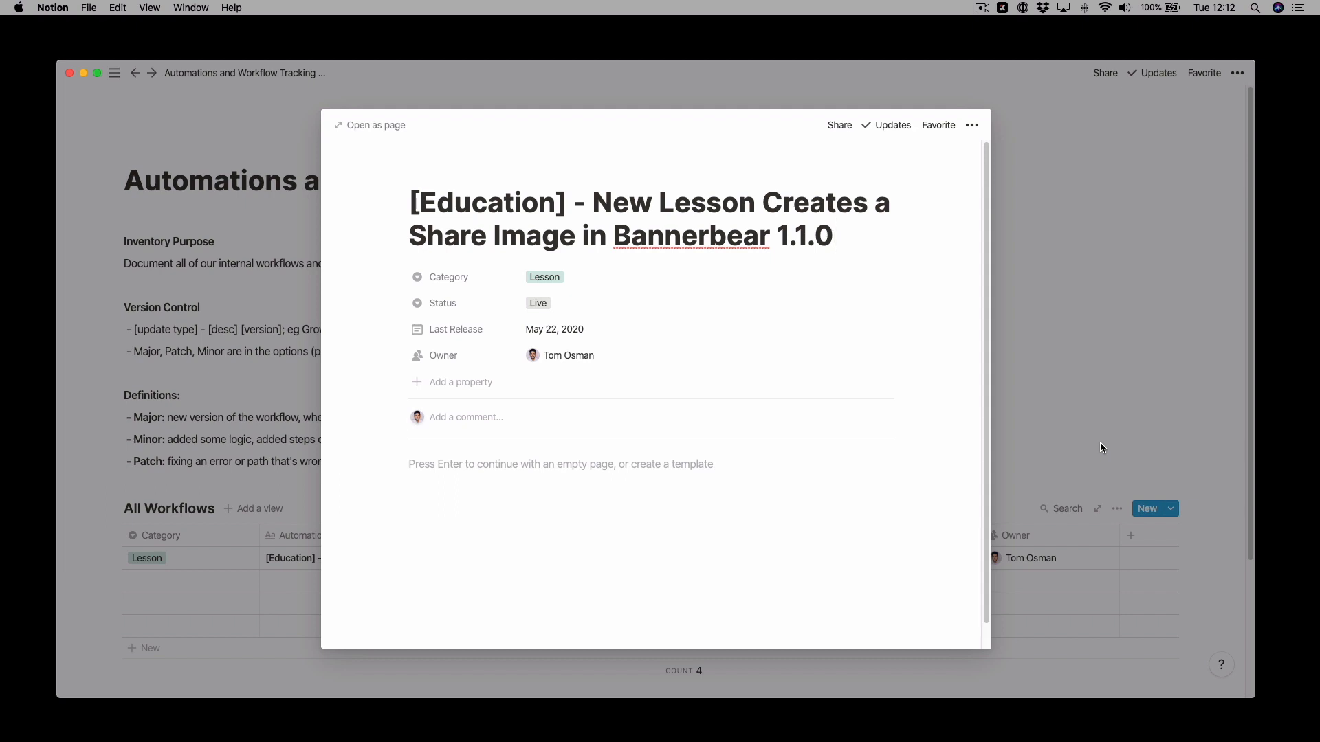
left_click(488, 390)
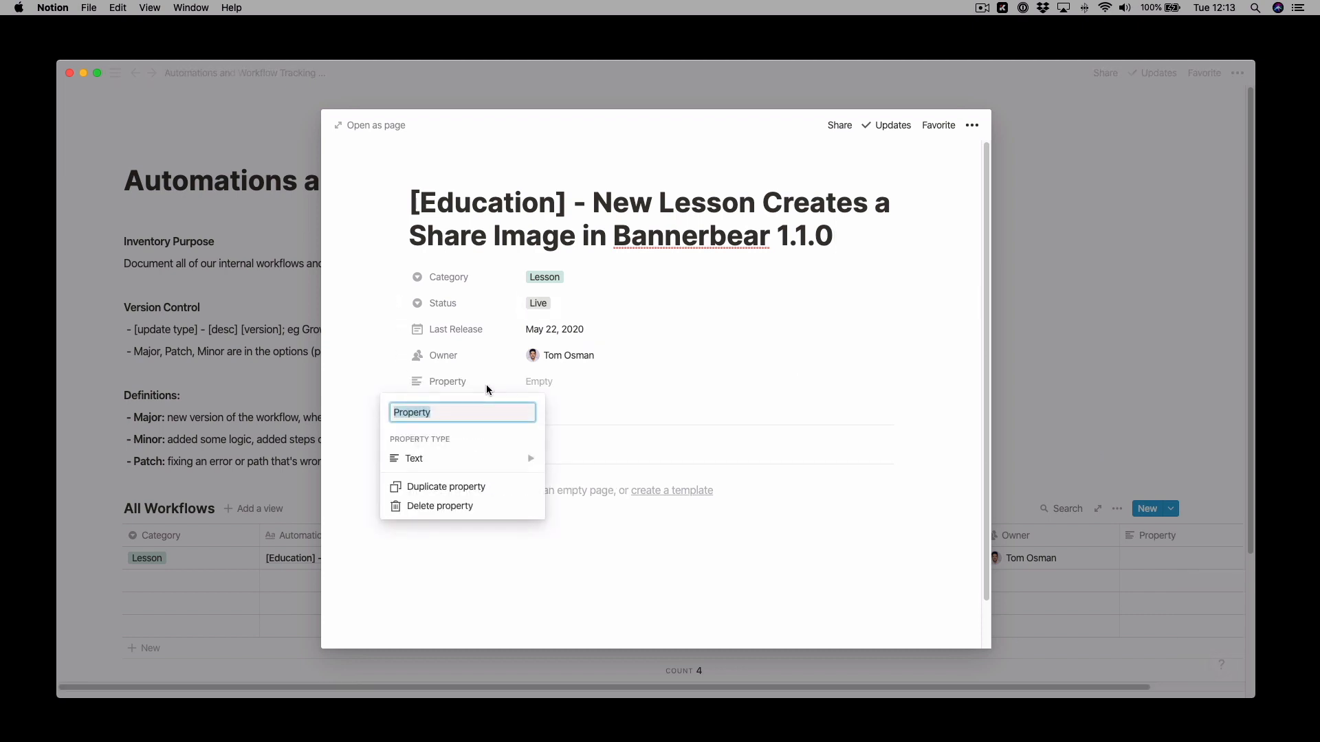
type("Automation Link")
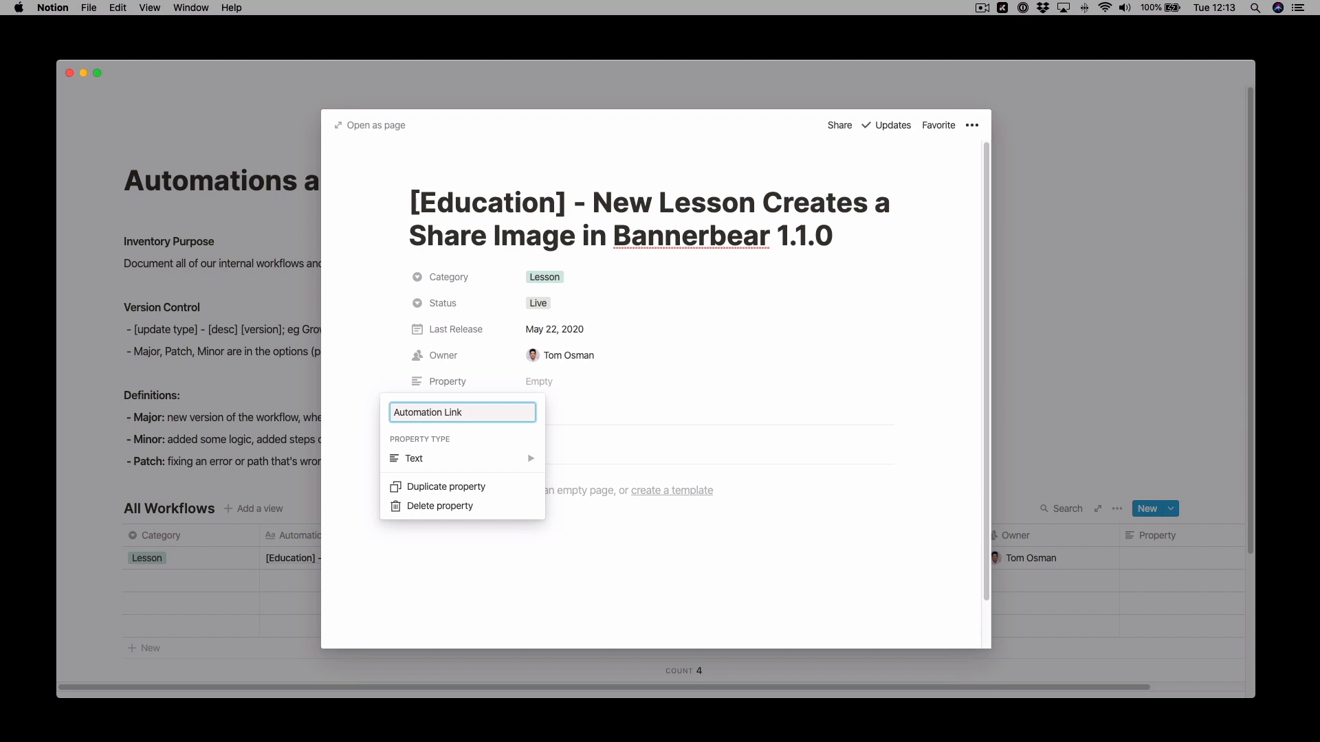
left_click(475, 459)
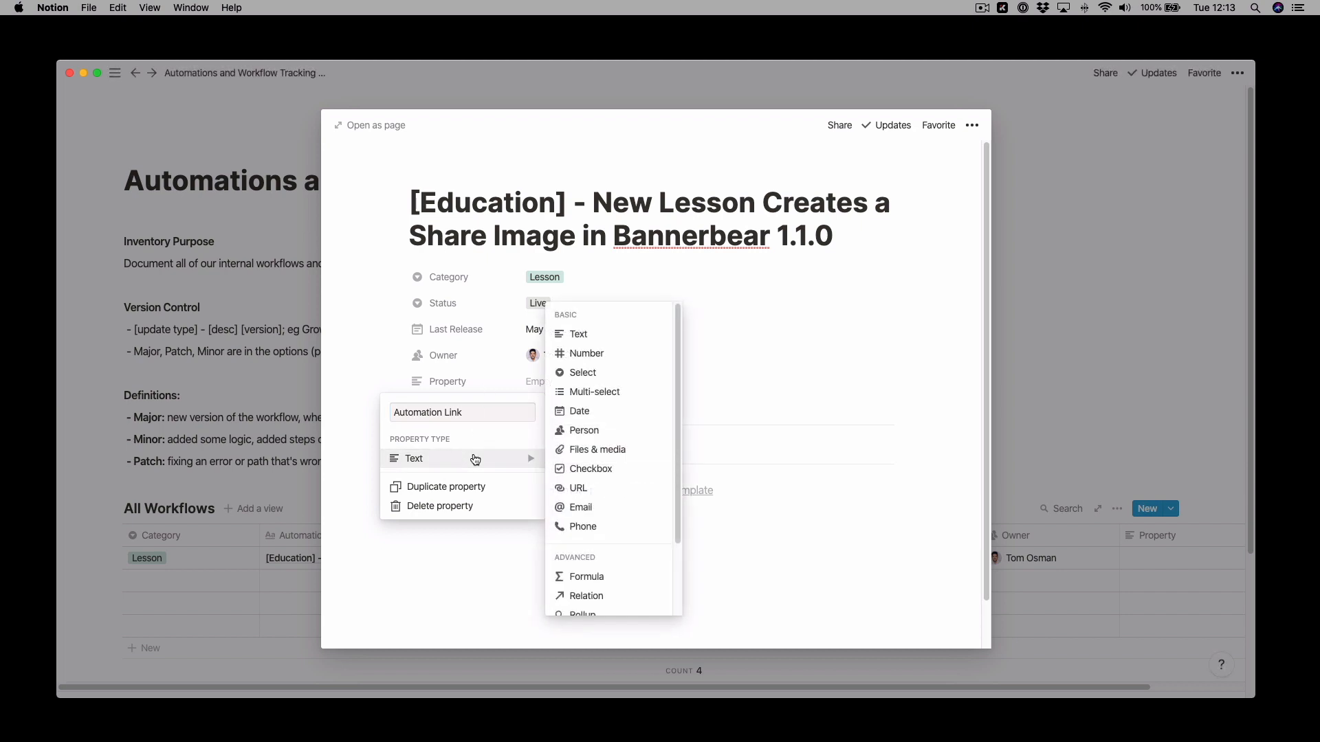
left_click(578, 488)
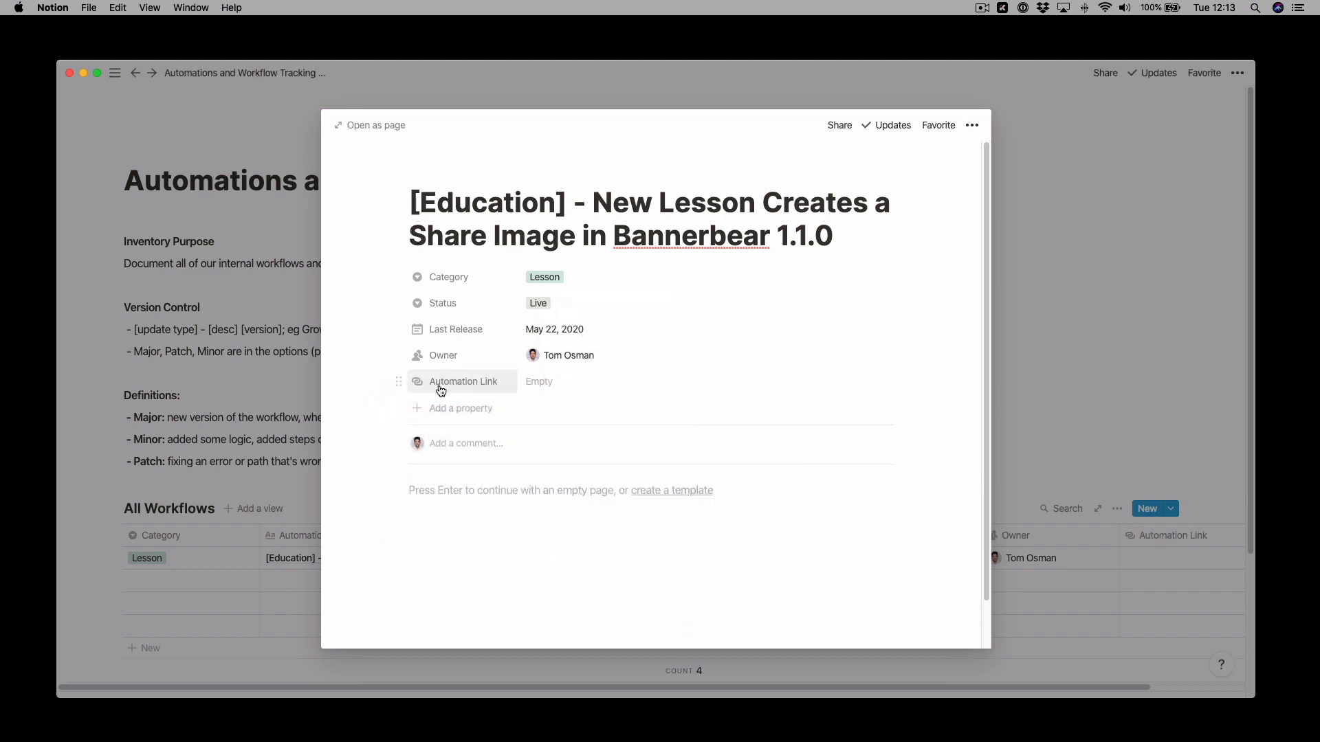
Reorder the page properties so Automation Link comes first and Last Release sits above Status.
left_click_drag(398, 381, 398, 278)
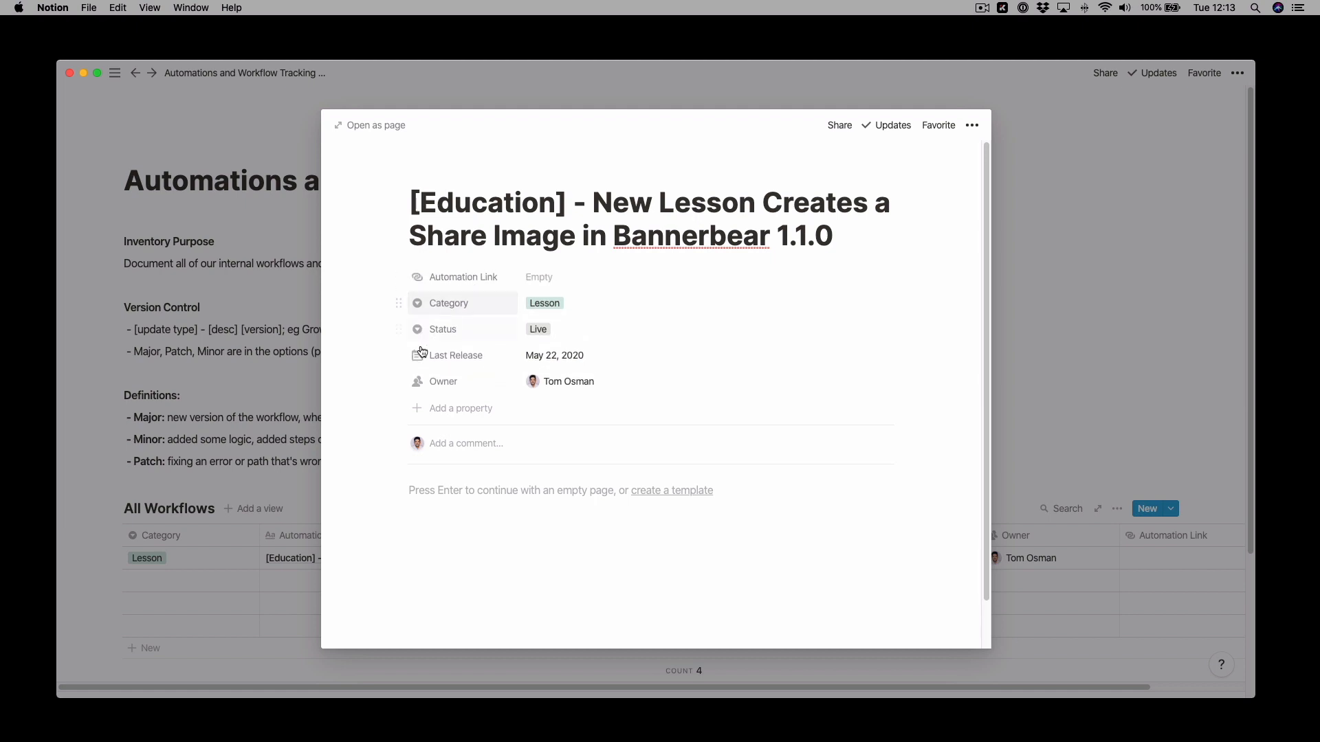
left_click_drag(398, 355, 399, 330)
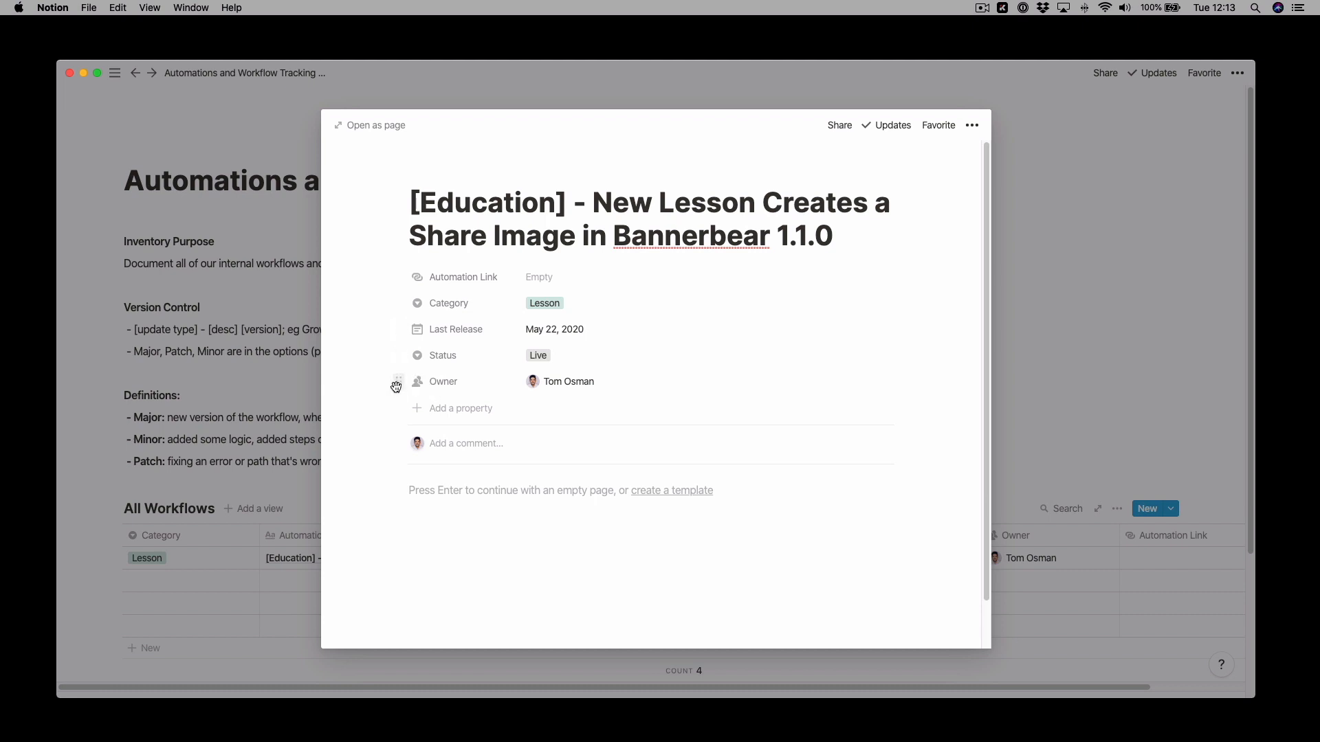
Add a Select property named "Workflow Org" and set it to a new option "Operations".
left_click(461, 410)
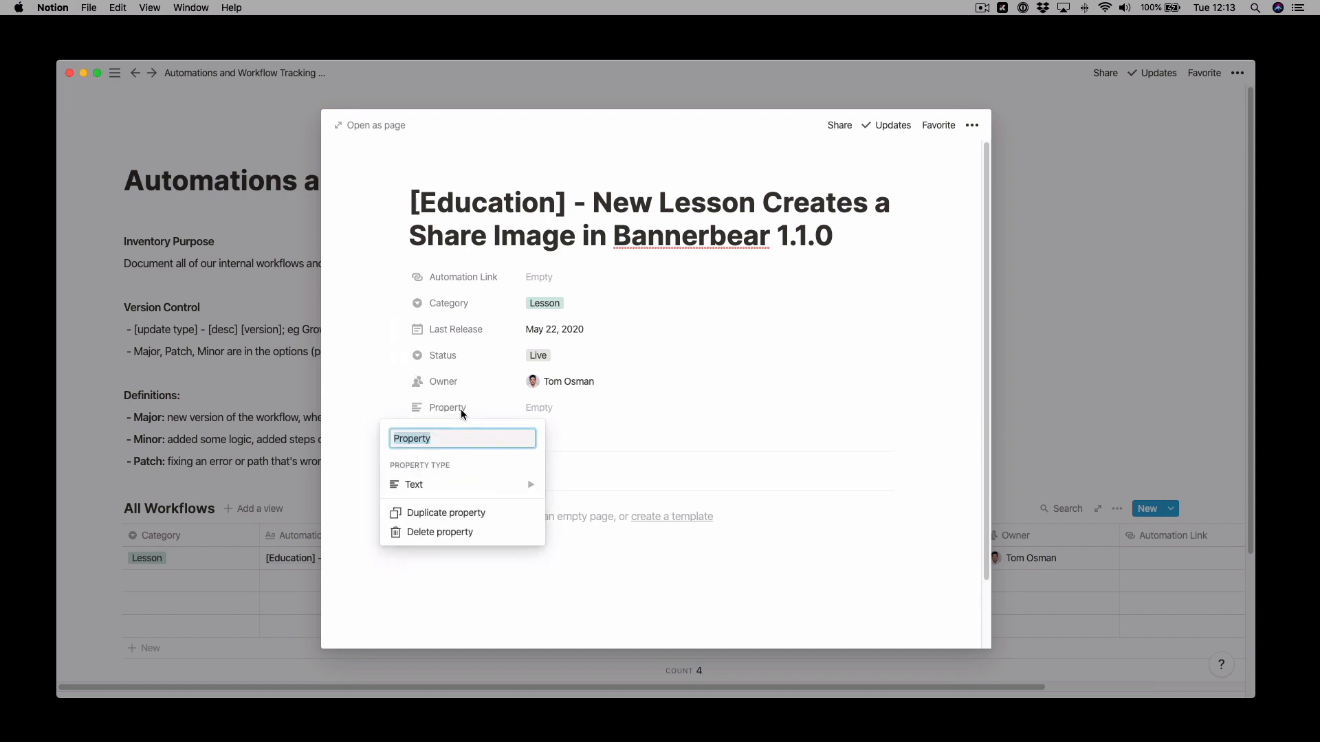
type("Workflow")
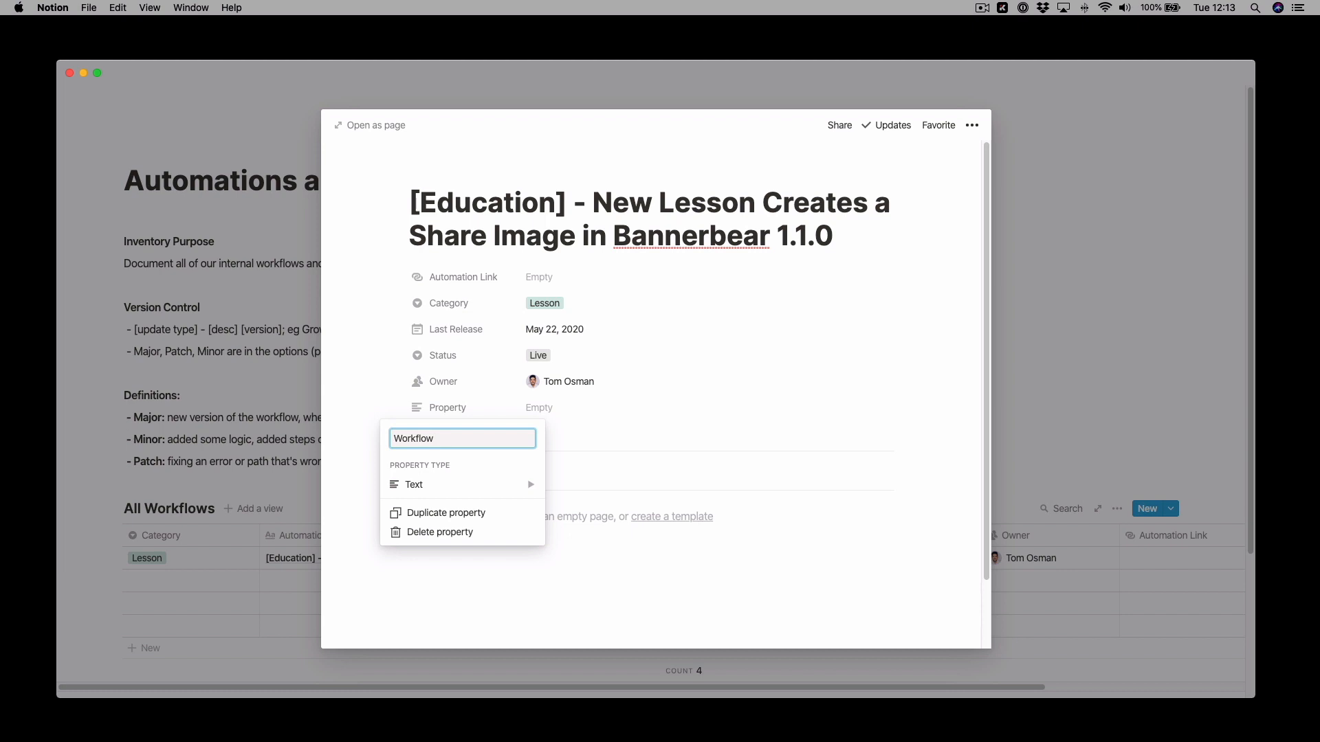
type(" Org")
mouse_move(474, 487)
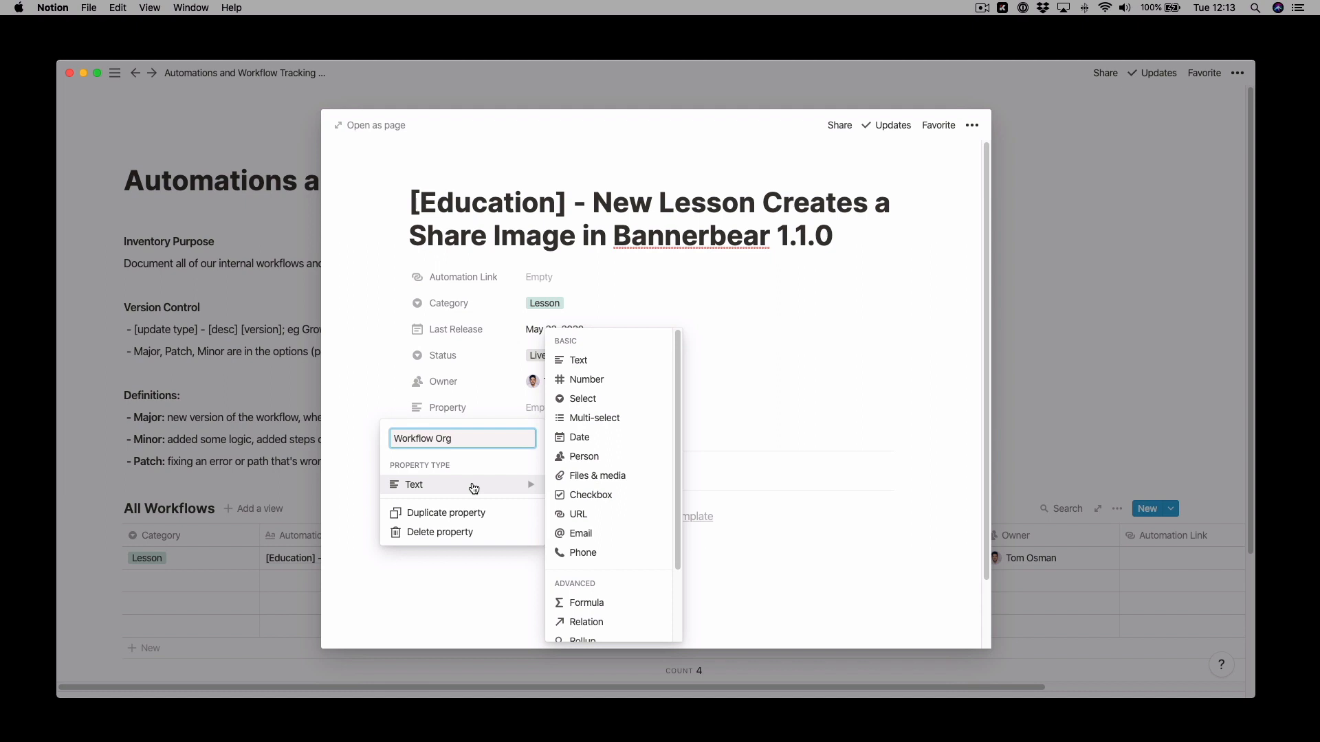
left_click(583, 399)
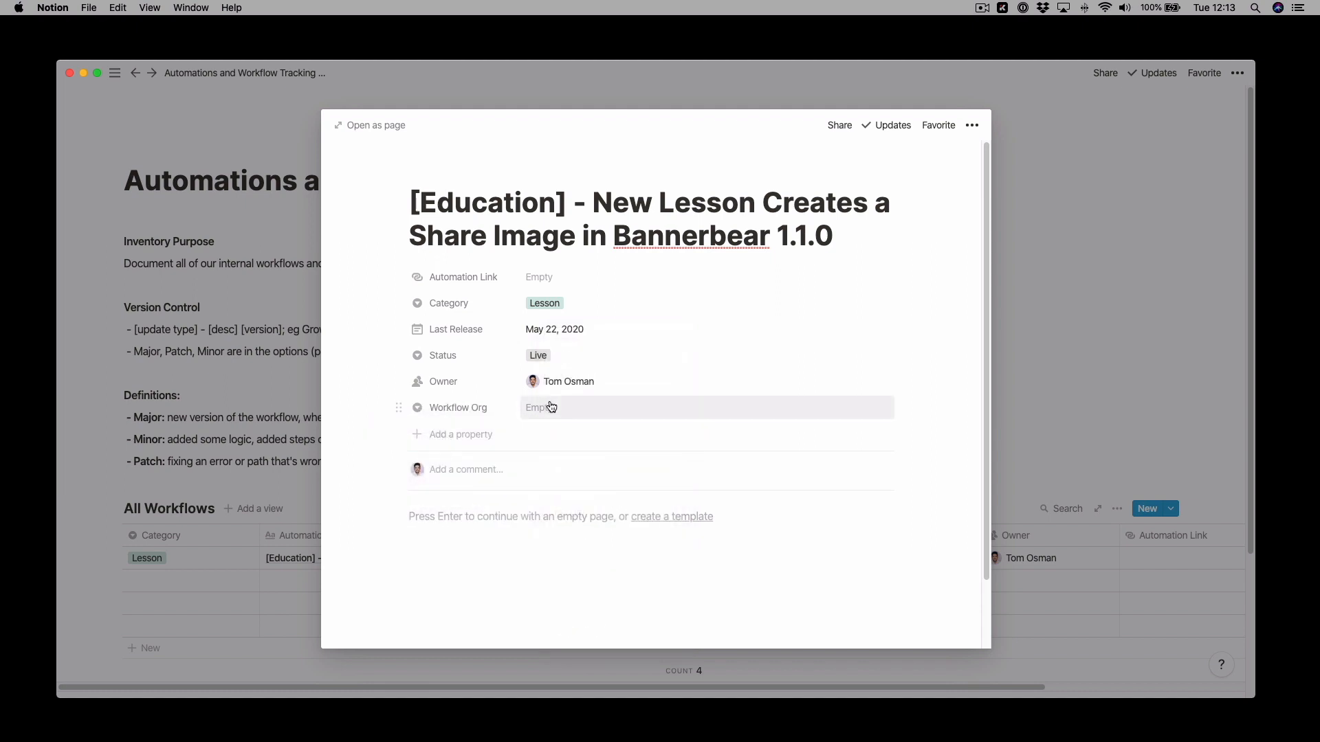
left_click(550, 407)
type("Operations")
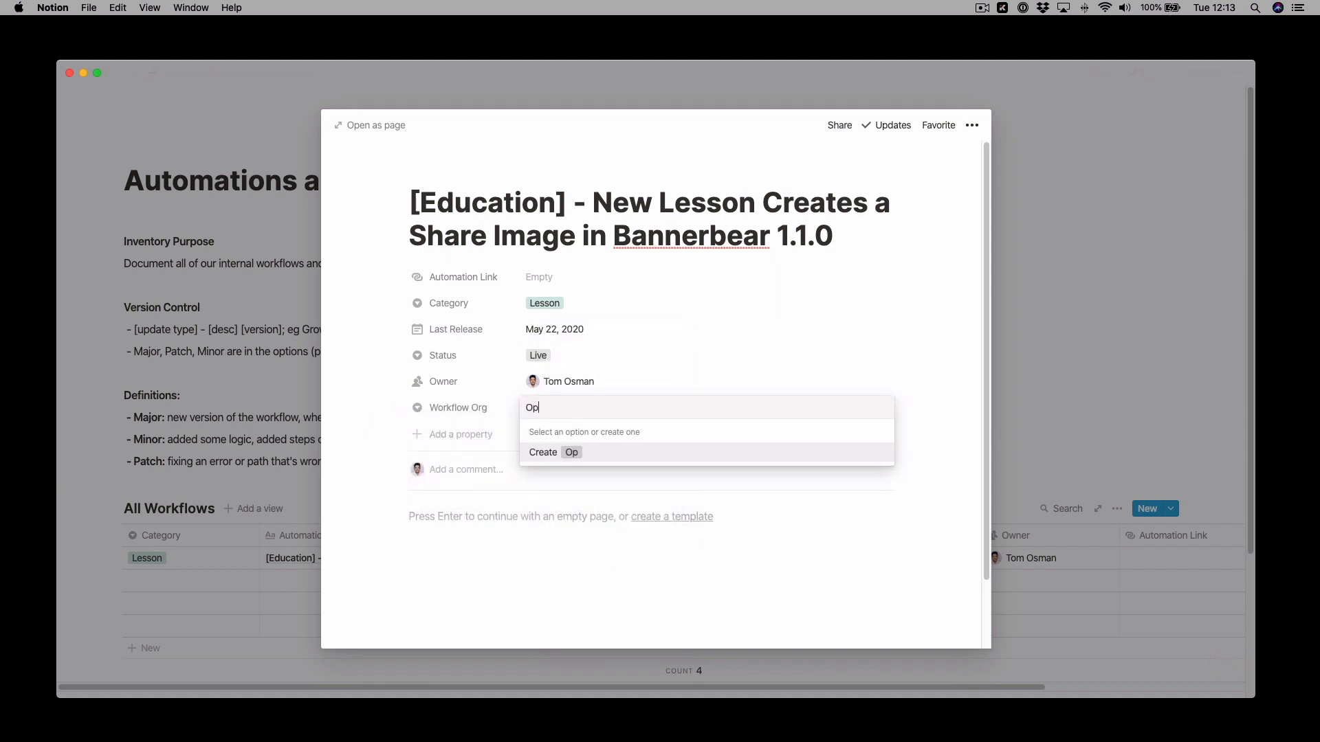
key("Return")
Add a Multi-select property named "Tools" below Workflow Org.
left_click(459, 434)
type("Tools")
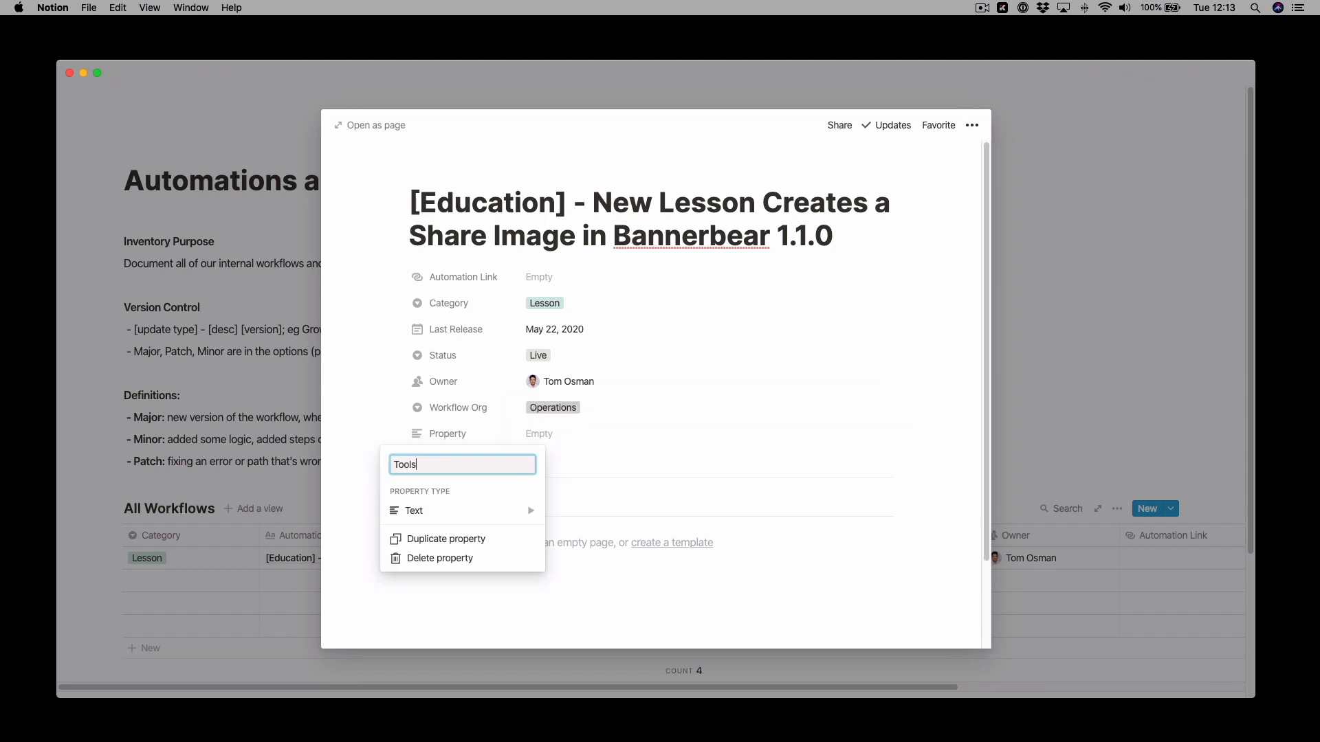
left_click(454, 512)
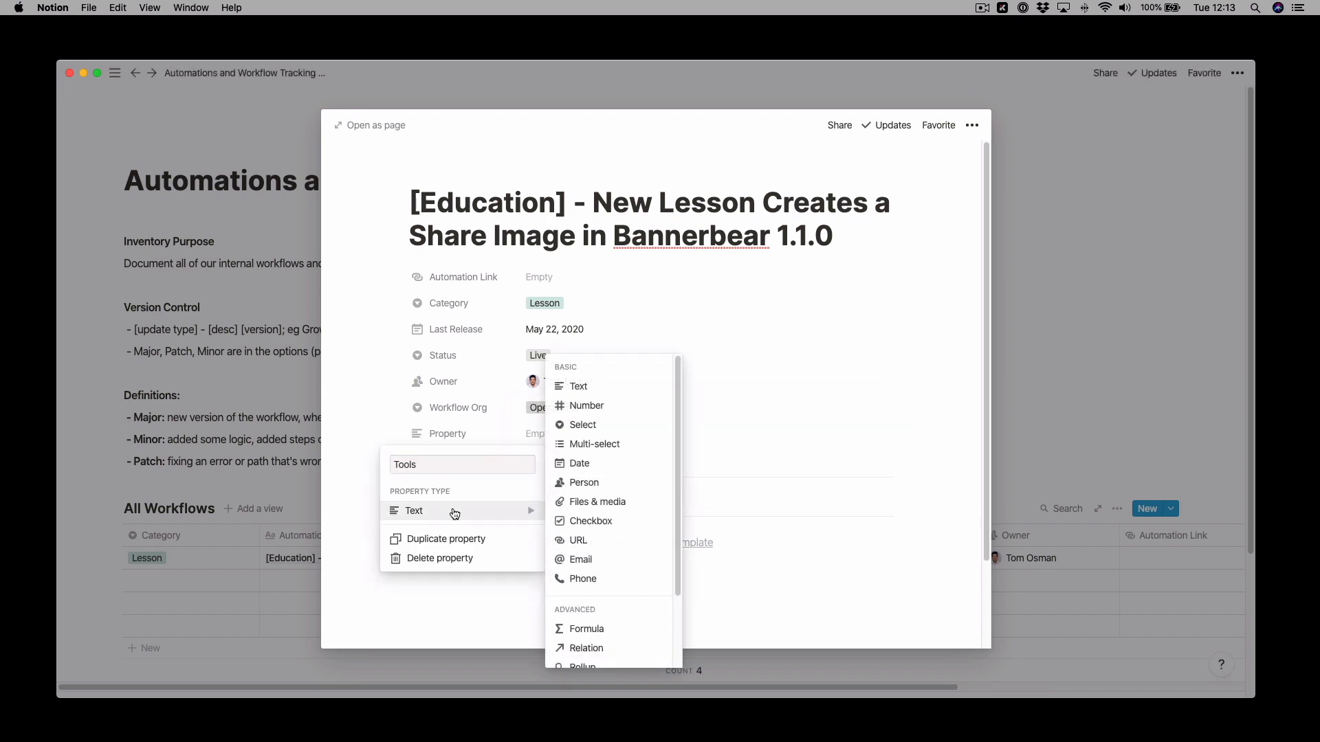
left_click(603, 445)
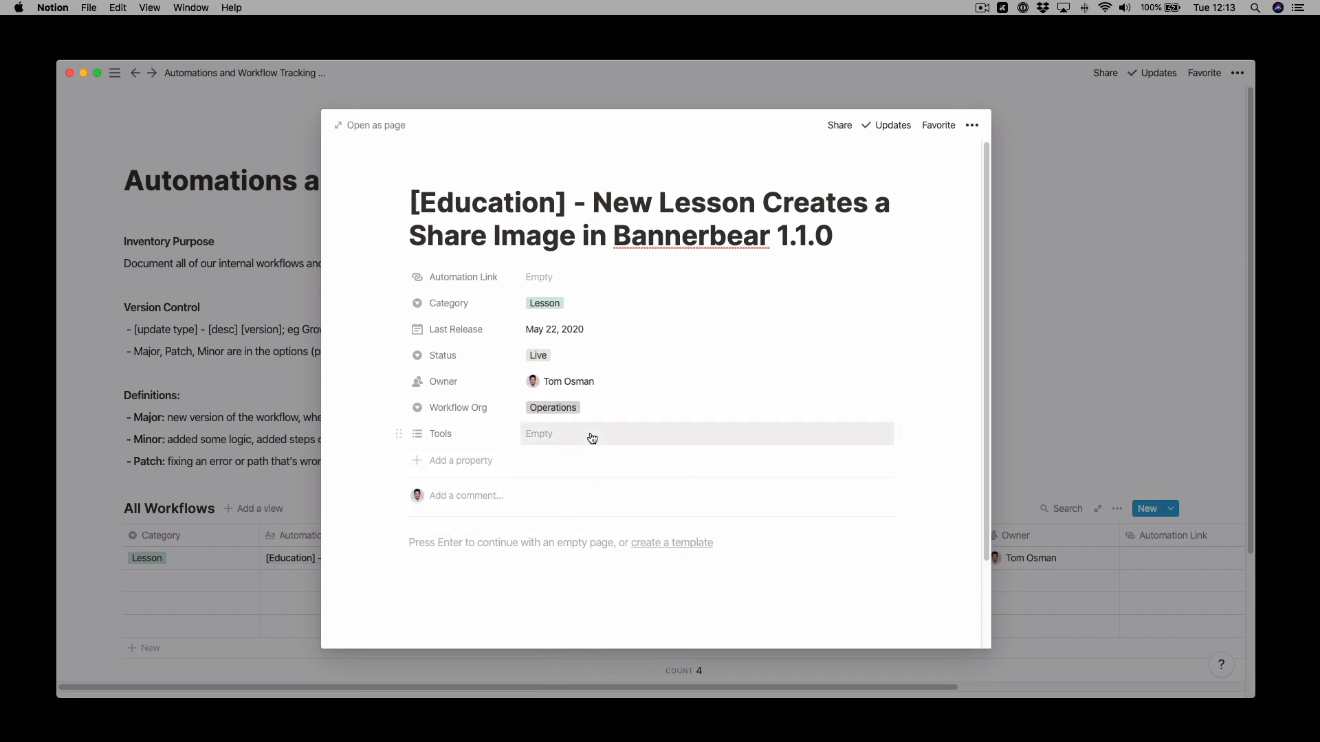
Create and assign the options Airtable, Webflow and Bannerbear in the Tools property.
left_click(591, 437)
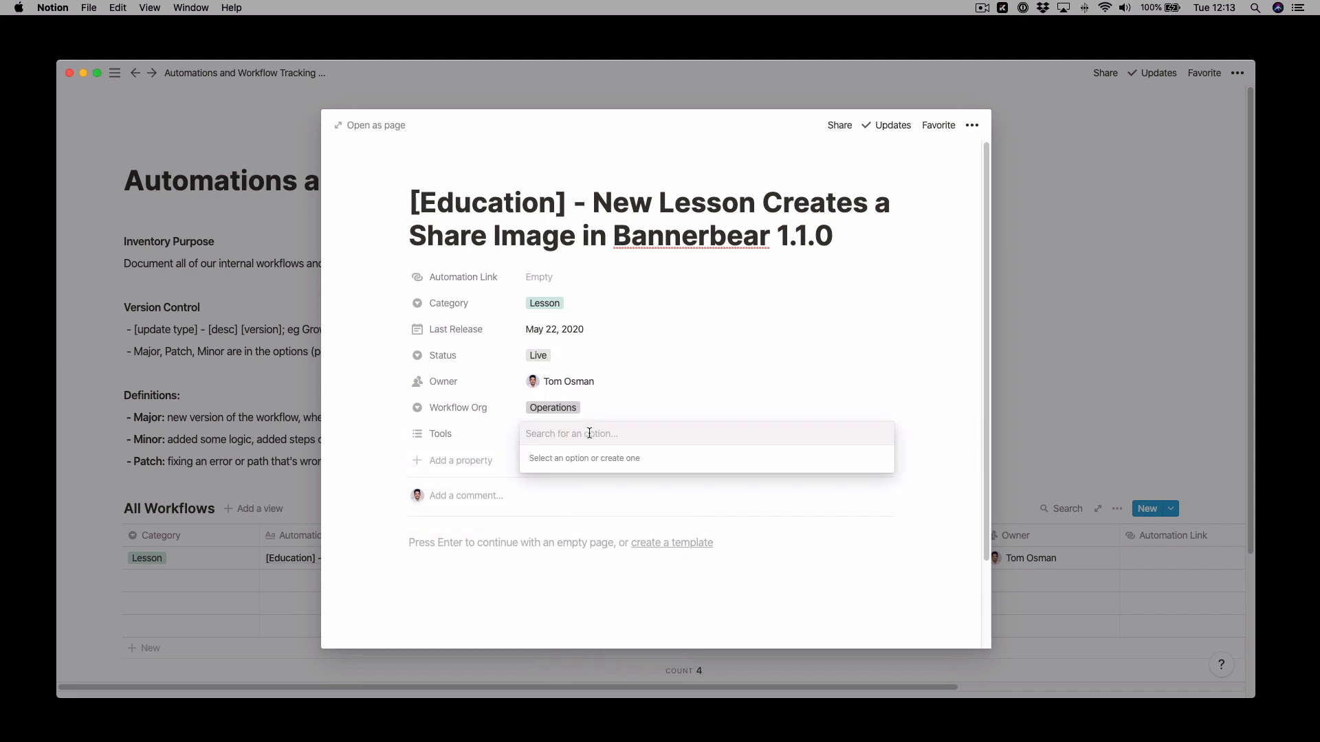
type("Airtable")
key("Return")
type("Webflow")
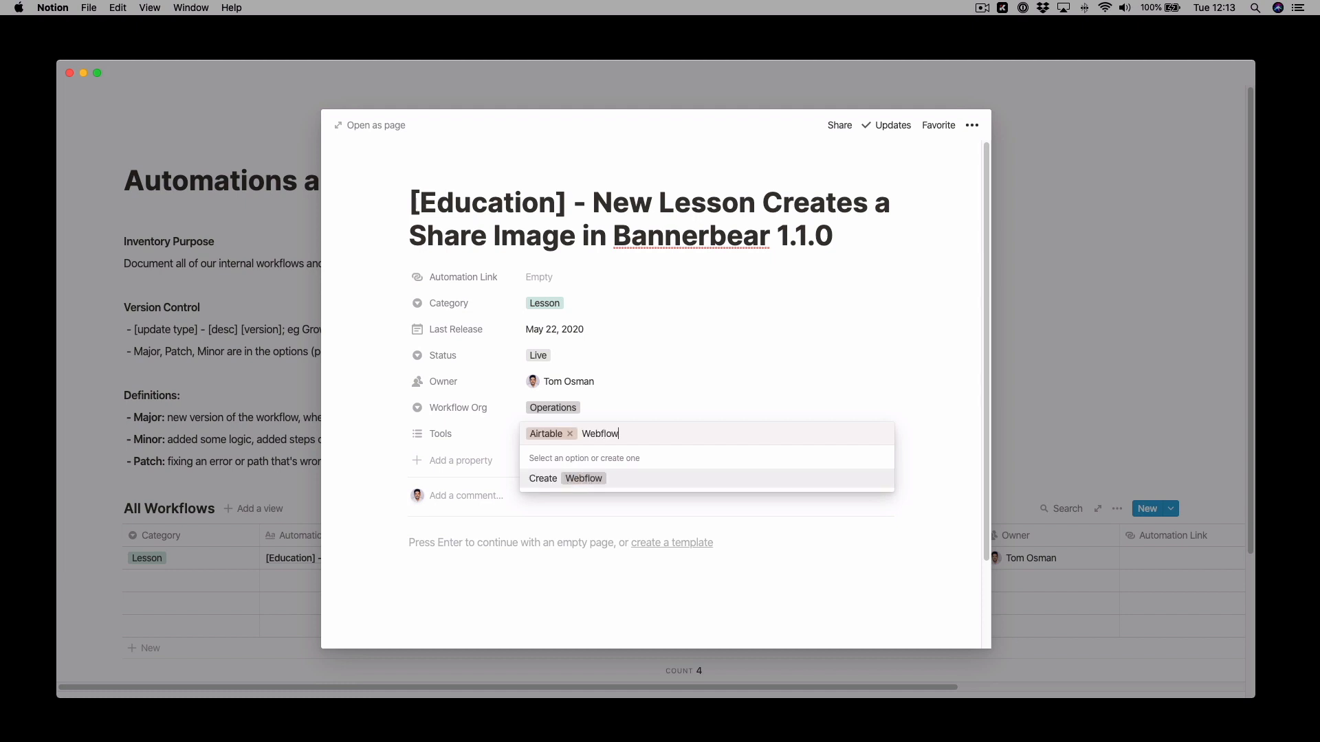
key("Return")
type("Bannerbear")
key("Return")
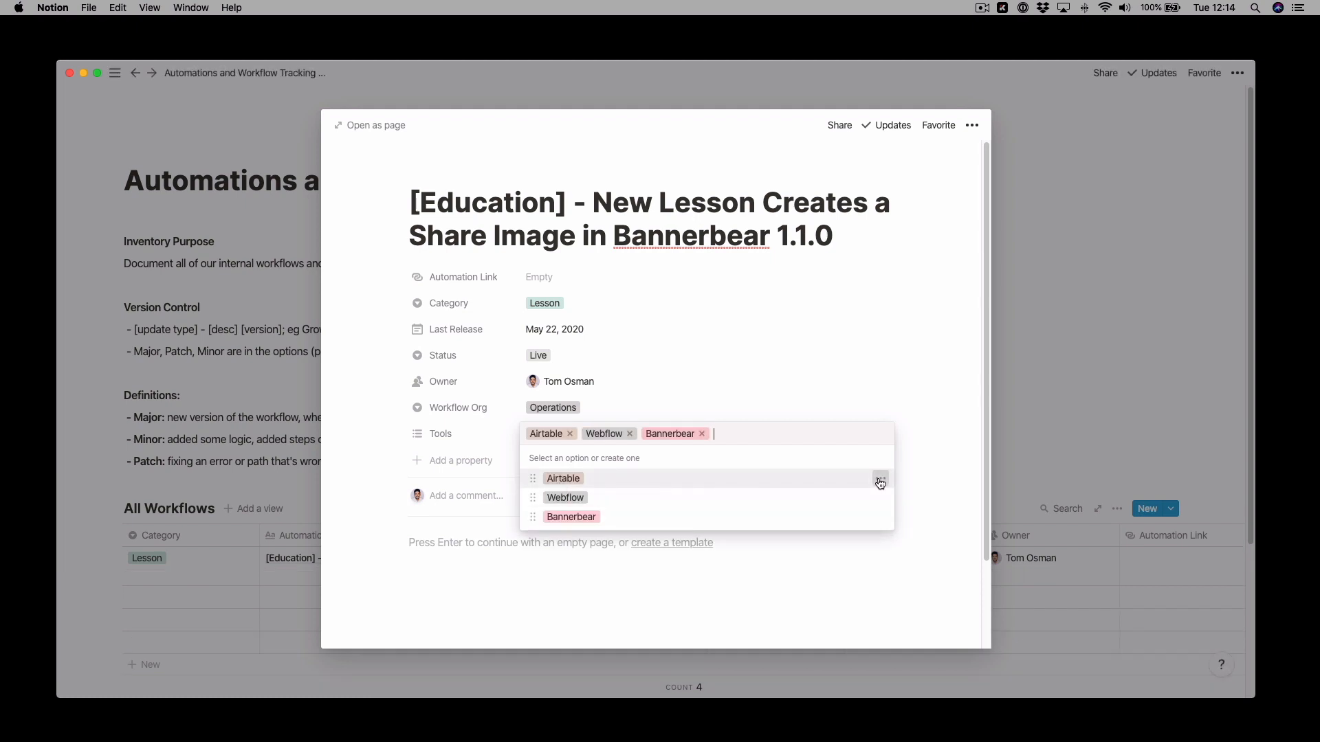
Color the Tools options: Airtable yellow, Webflow blue and Bannerbear yellow.
left_click(880, 480)
left_click(853, 360)
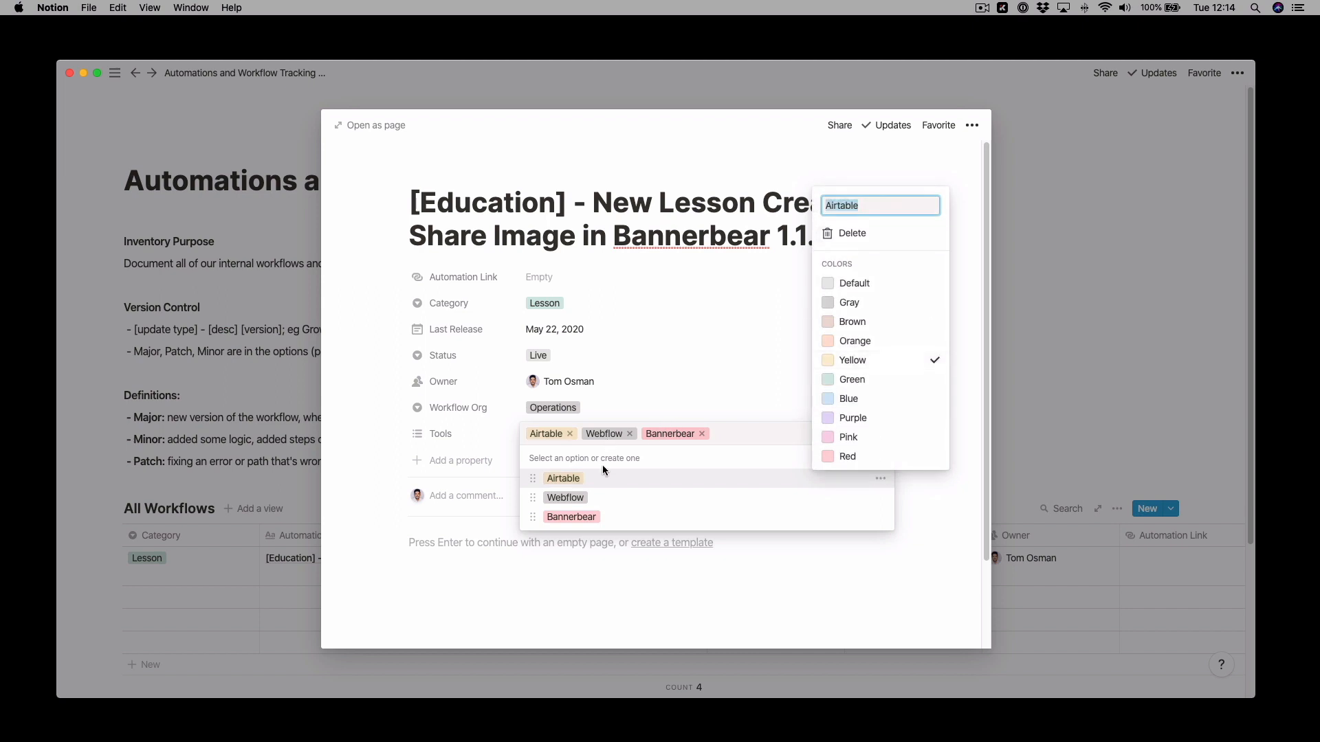
left_click(888, 499)
left_click(879, 499)
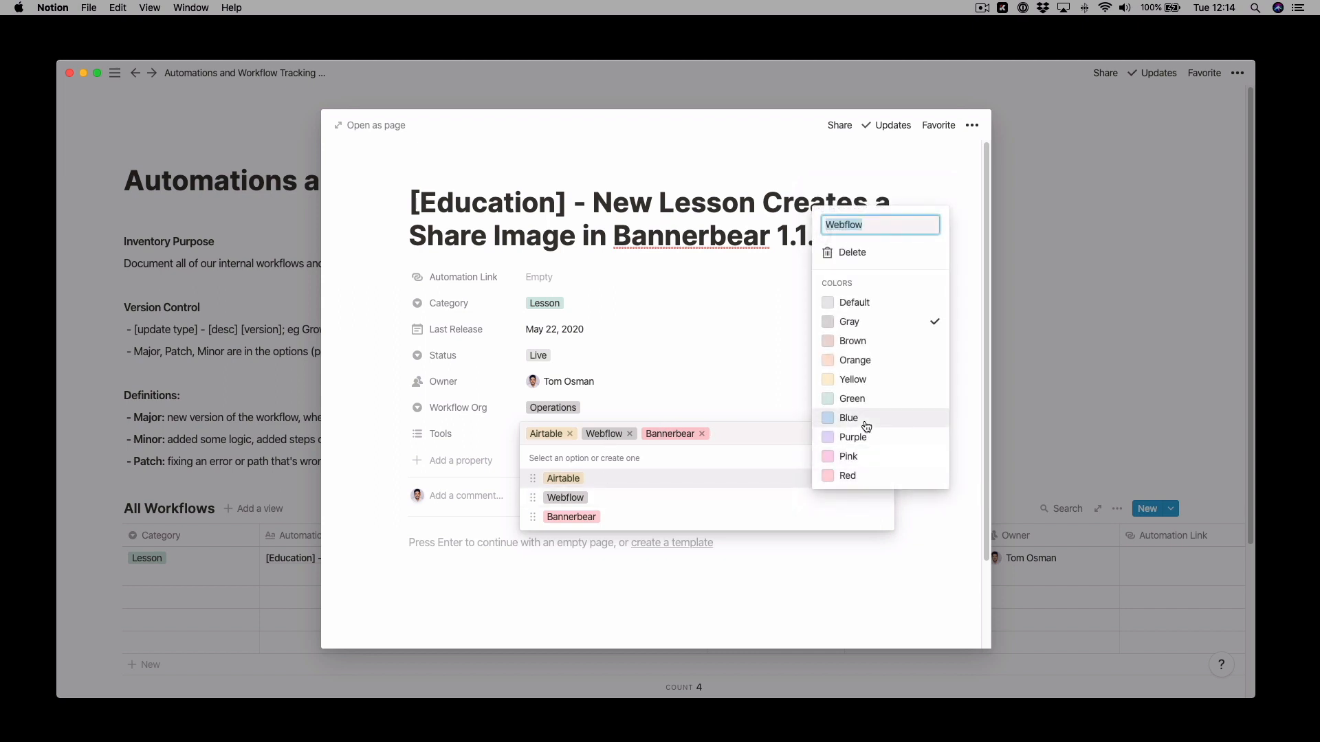
left_click(867, 427)
left_click(637, 509)
left_click(880, 518)
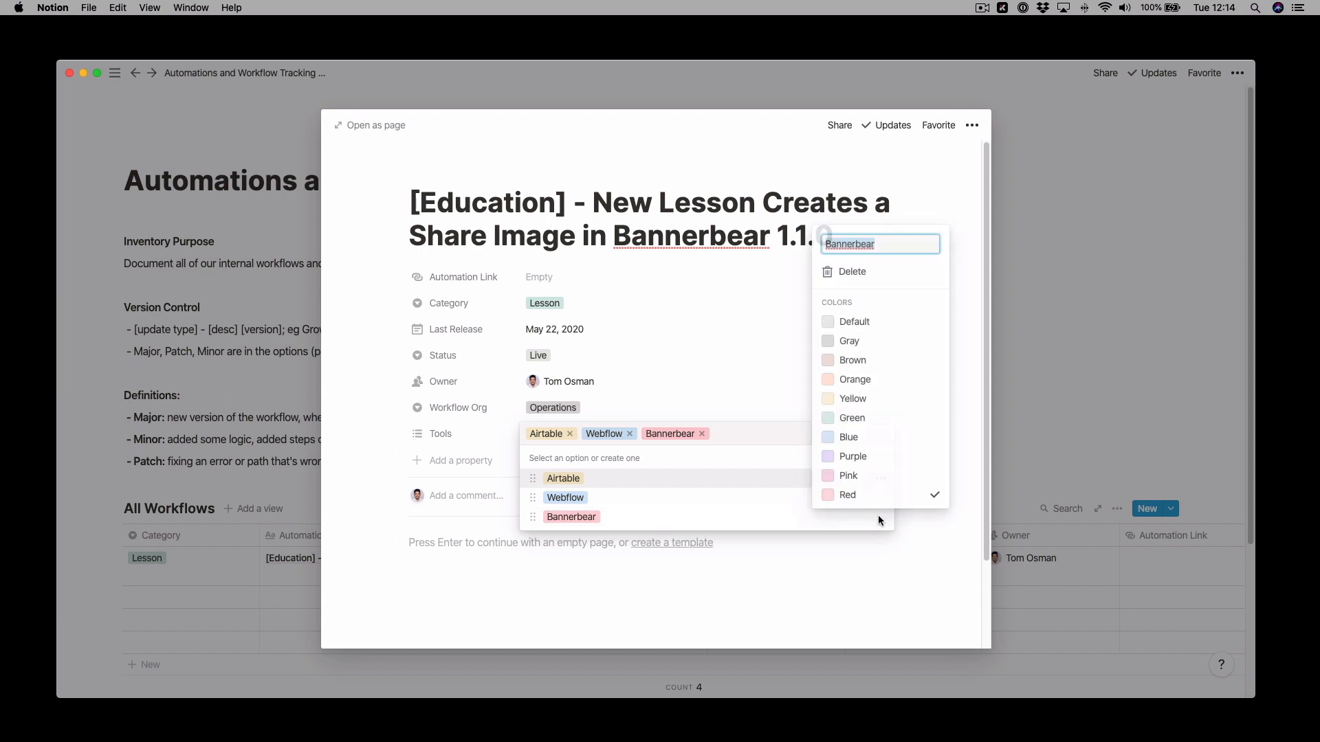
left_click(859, 399)
left_click(555, 435)
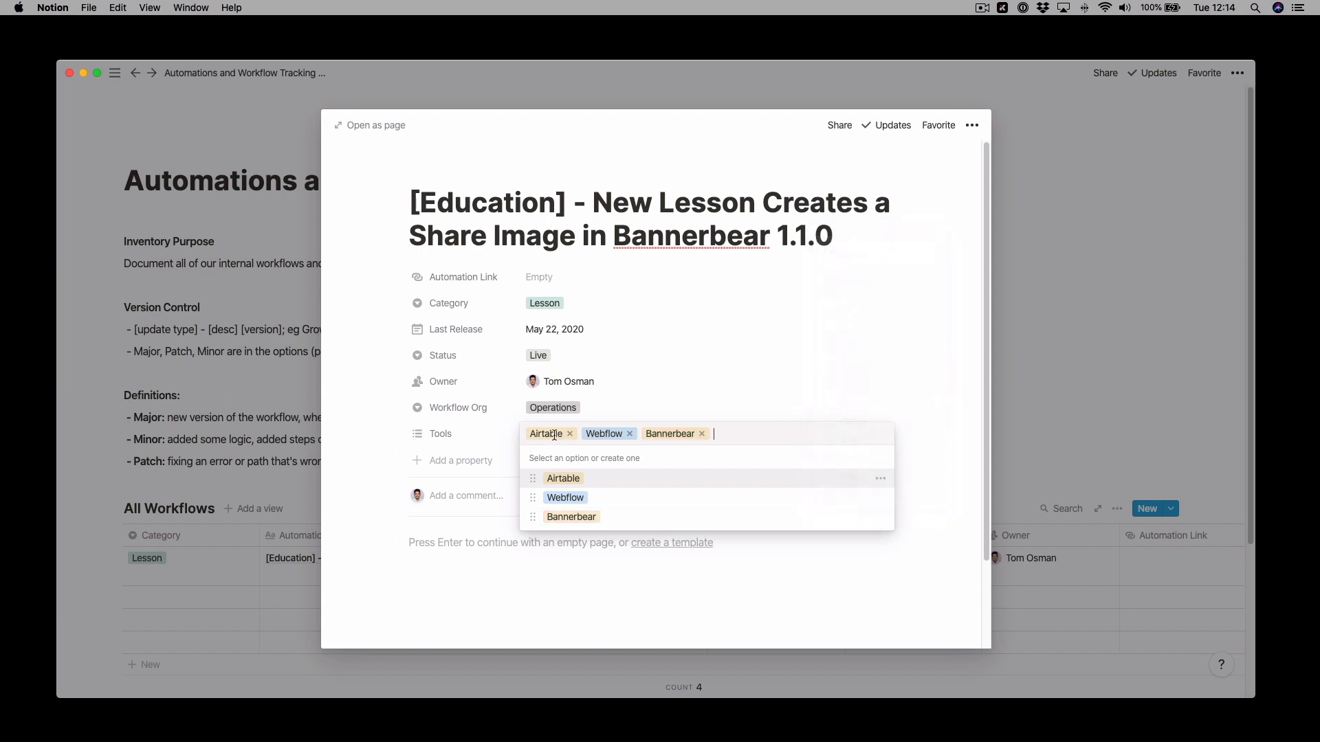
Change the Airtable option's color to orange and finish editing the Tools property.
left_click(880, 478)
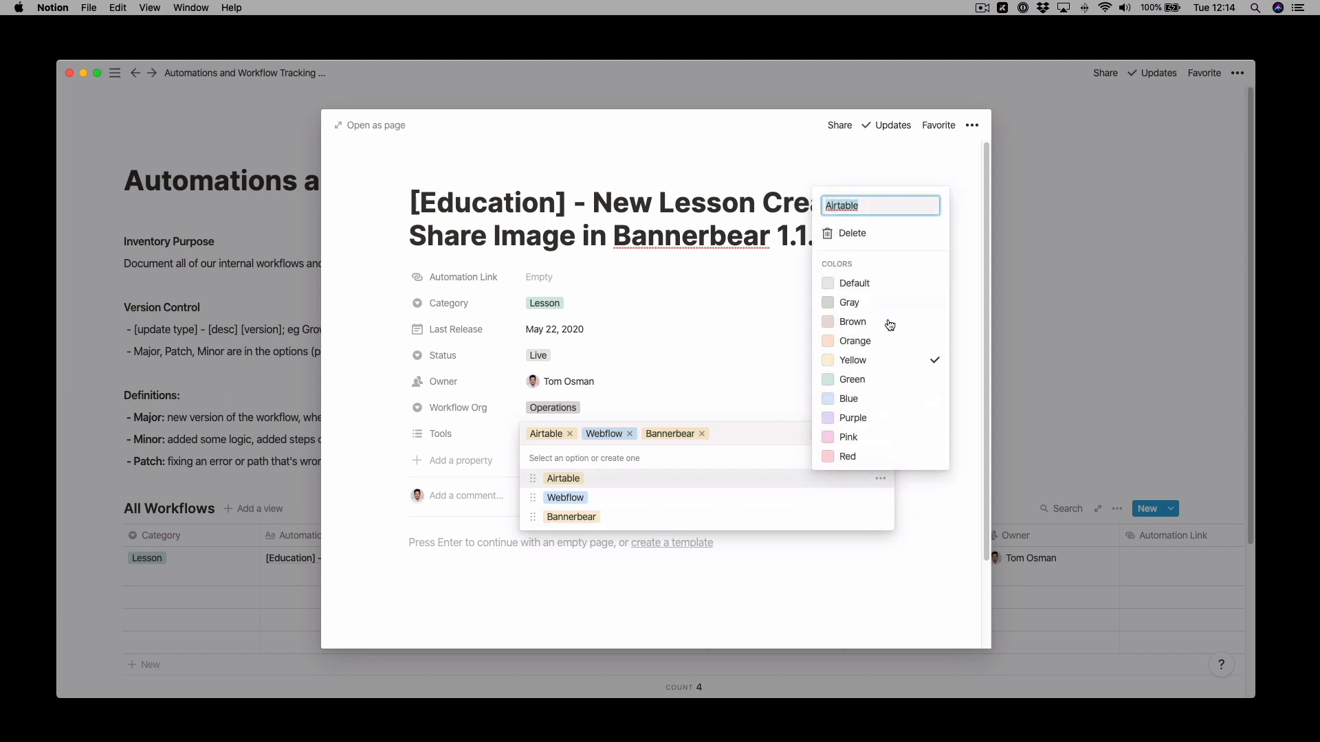
left_click(887, 341)
left_click(964, 340)
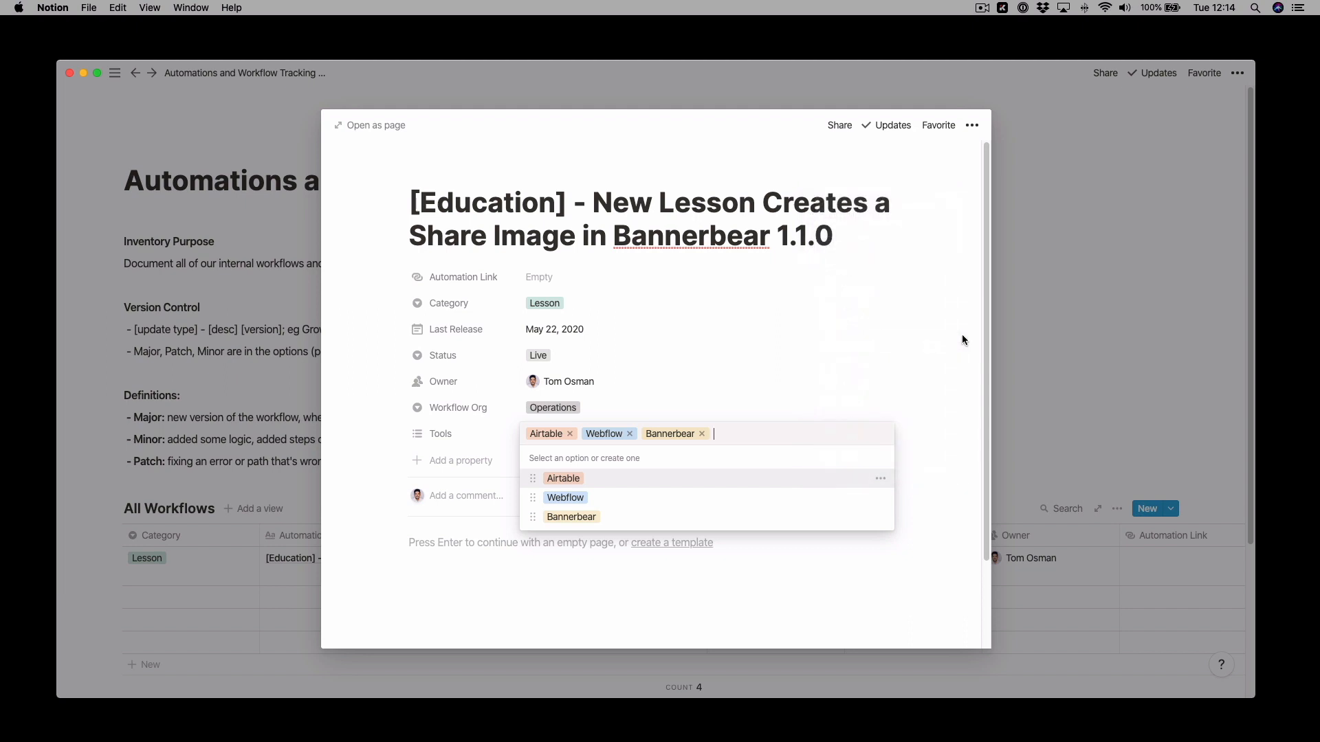
left_click(964, 340)
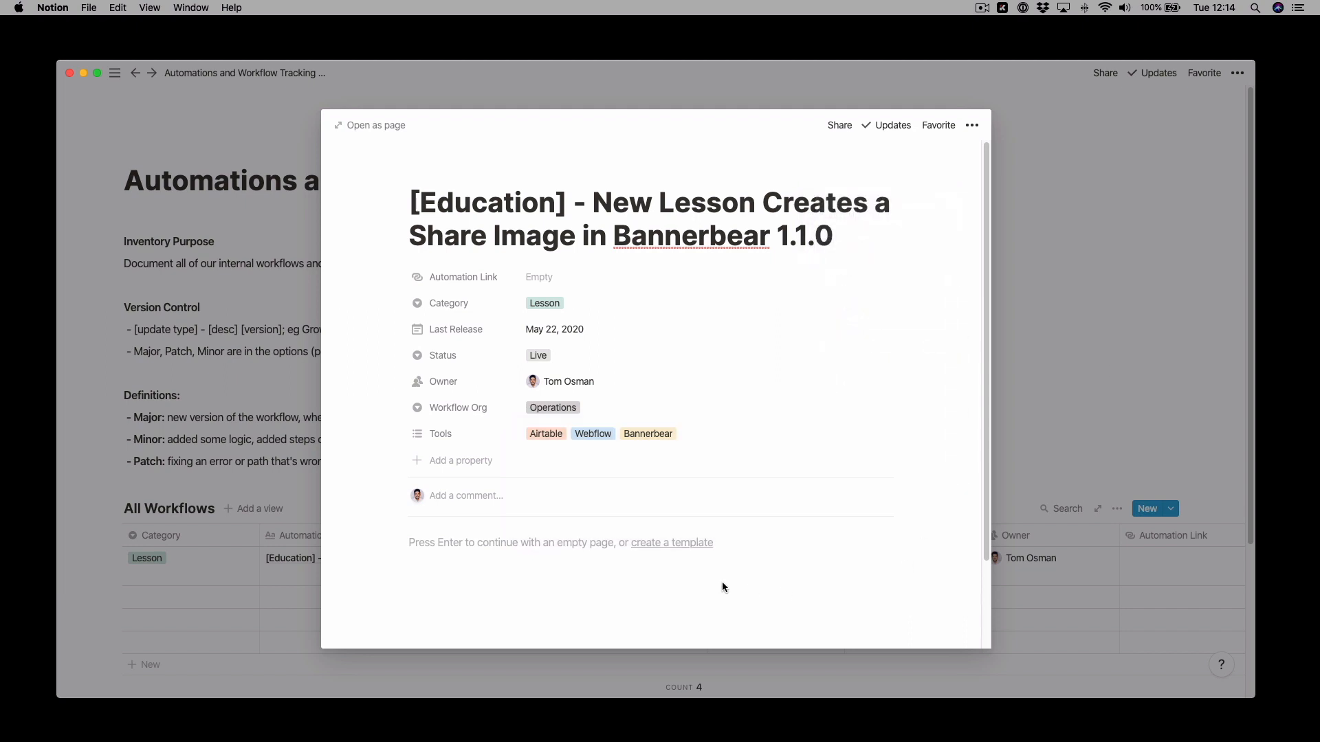
Add a Multi-select property named "Tags" below Tools and assign it a new option "Share Image".
left_click(471, 462)
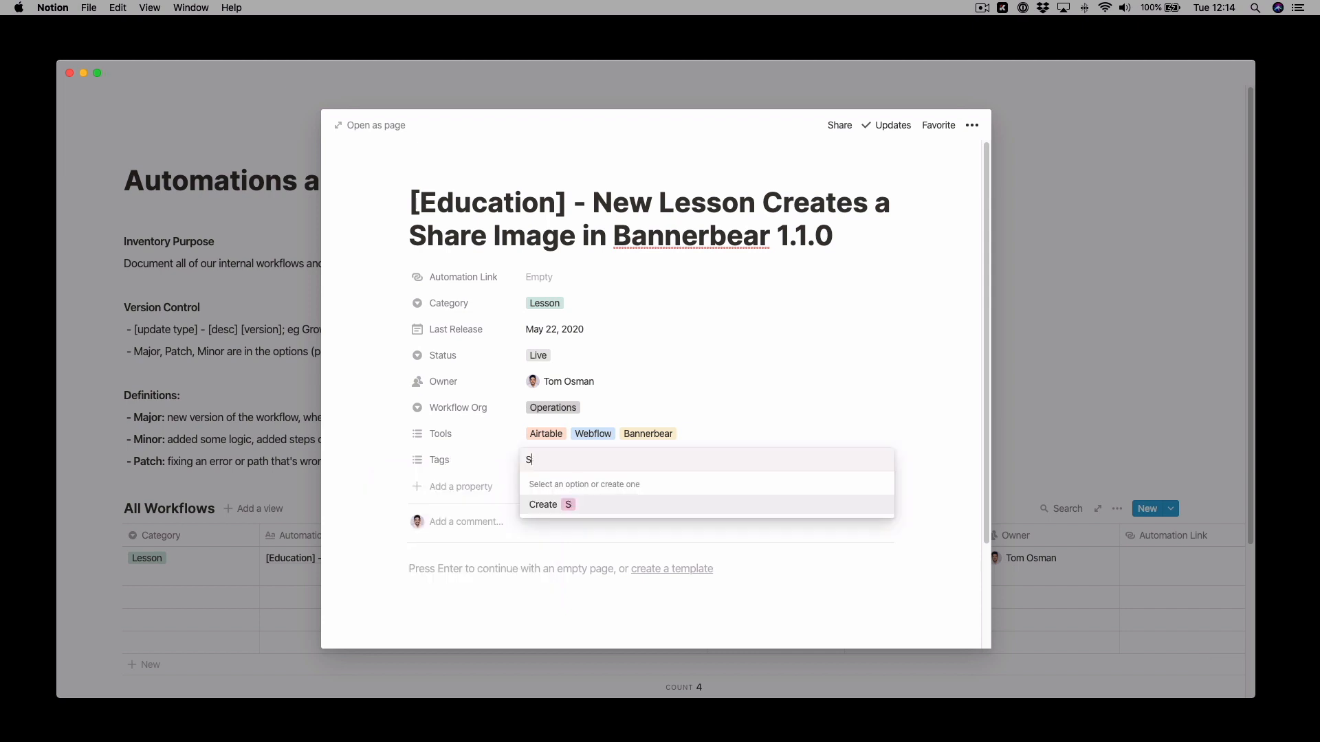
type("hare Image")
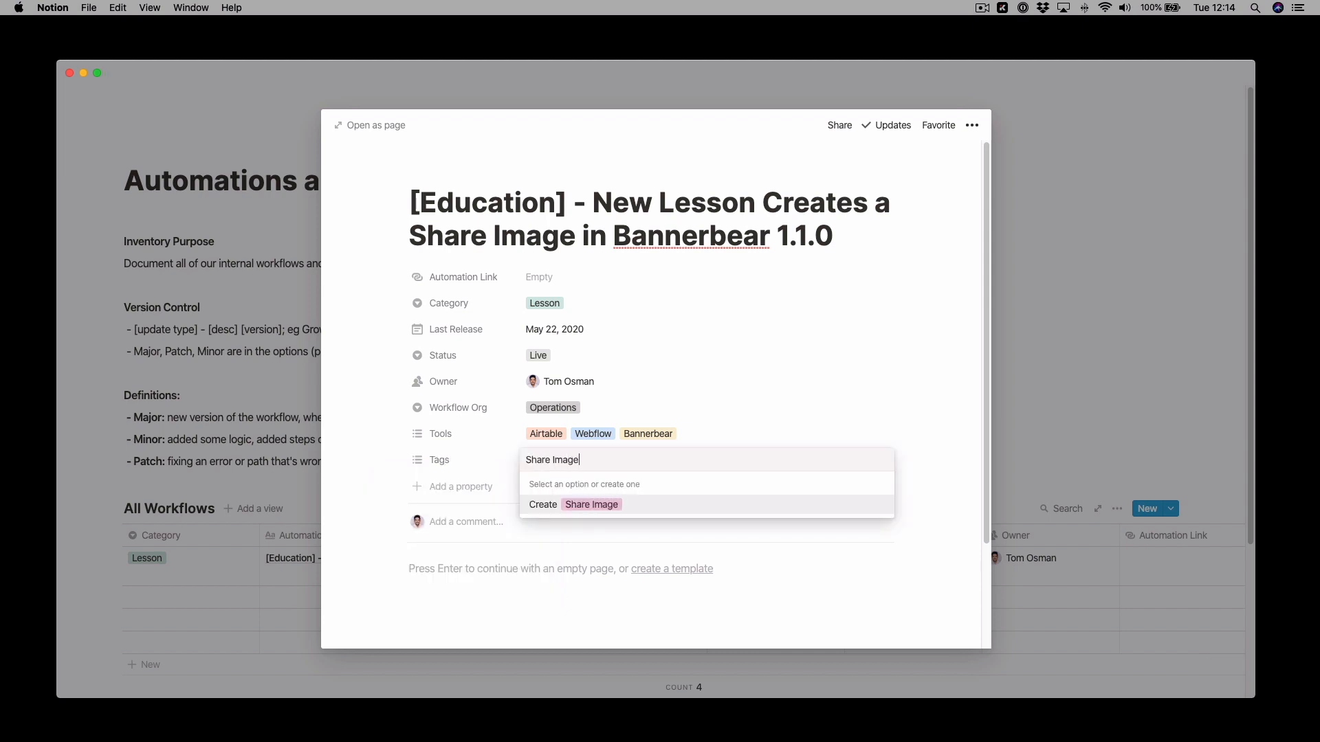
key("Return")
left_click(914, 425)
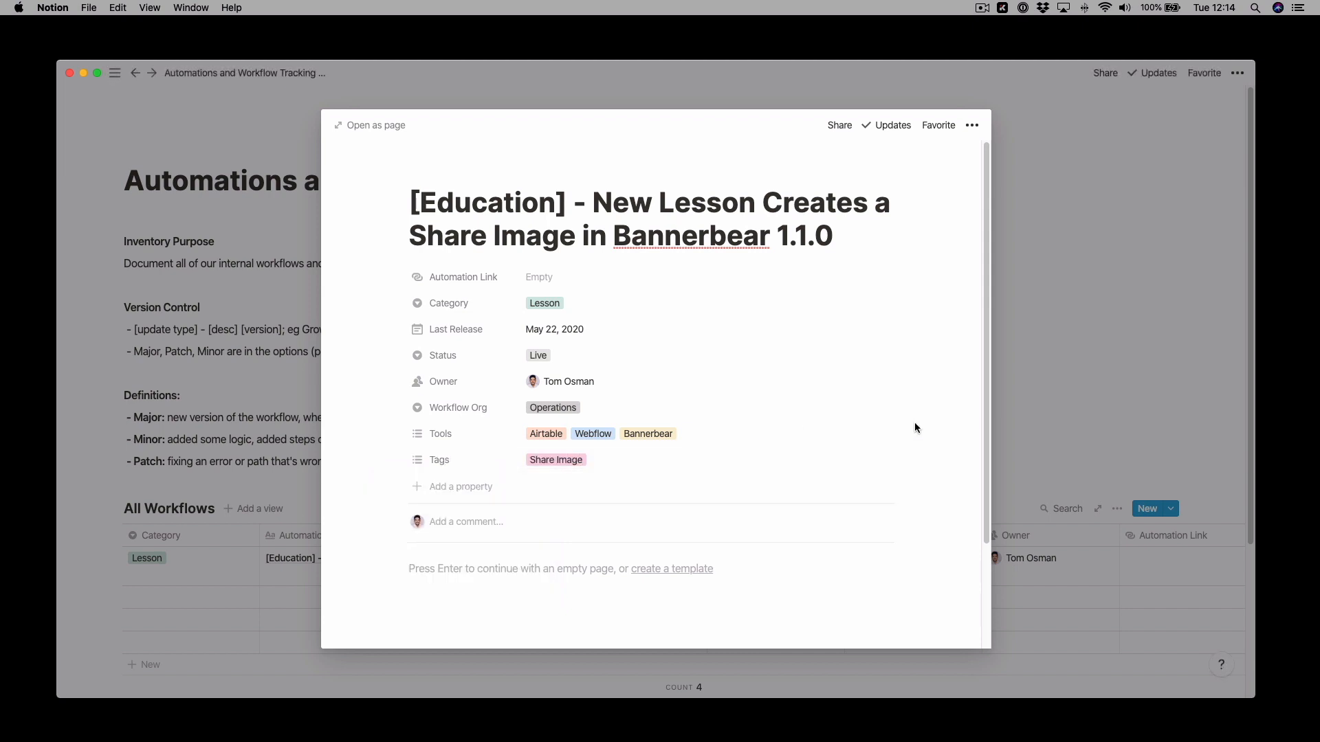
Add a Select property named "Platform" below Tags.
left_click(474, 497)
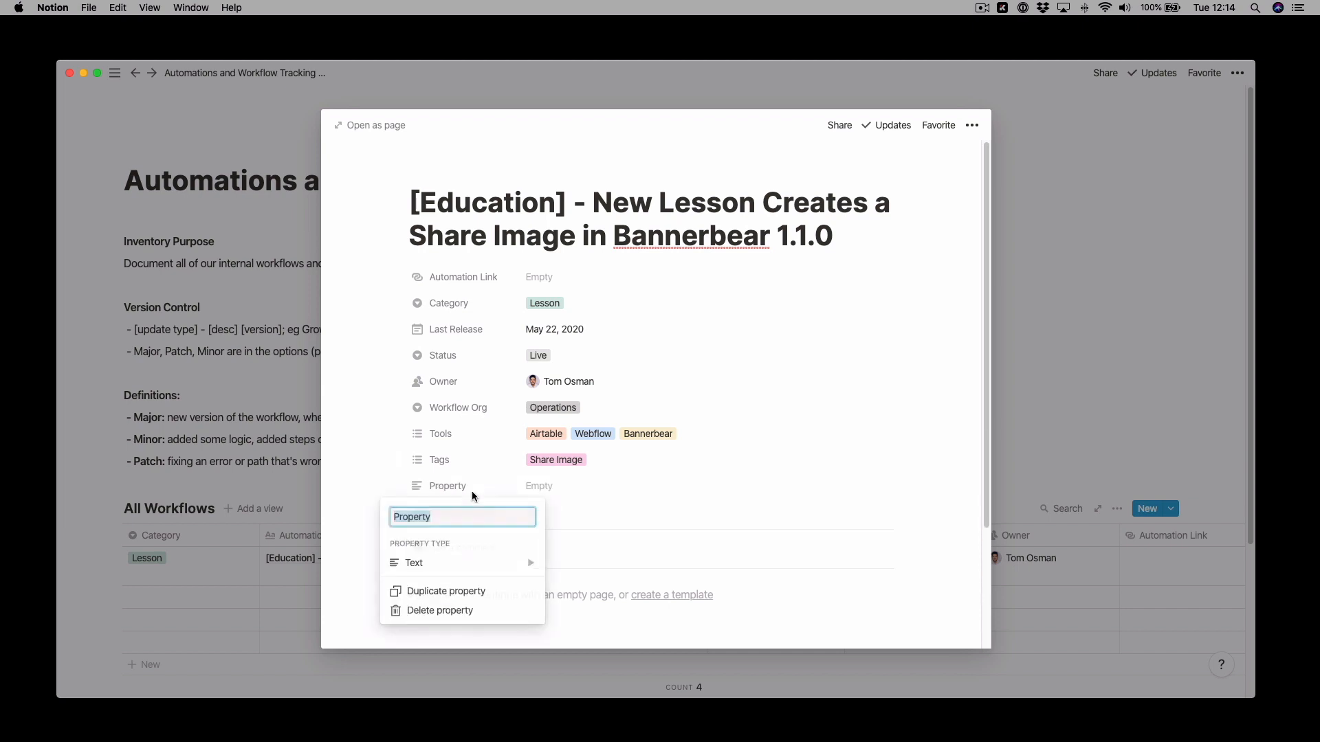
type("Platform")
left_click(474, 565)
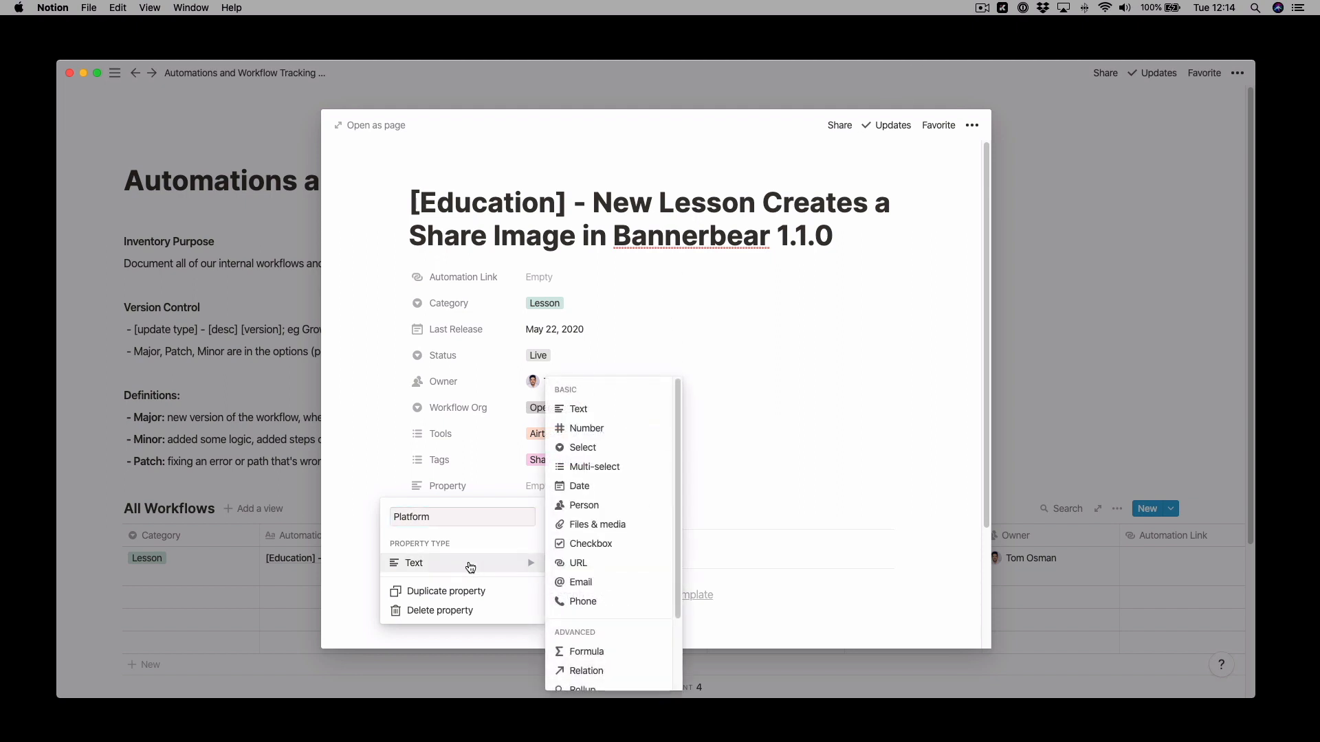
left_click(625, 448)
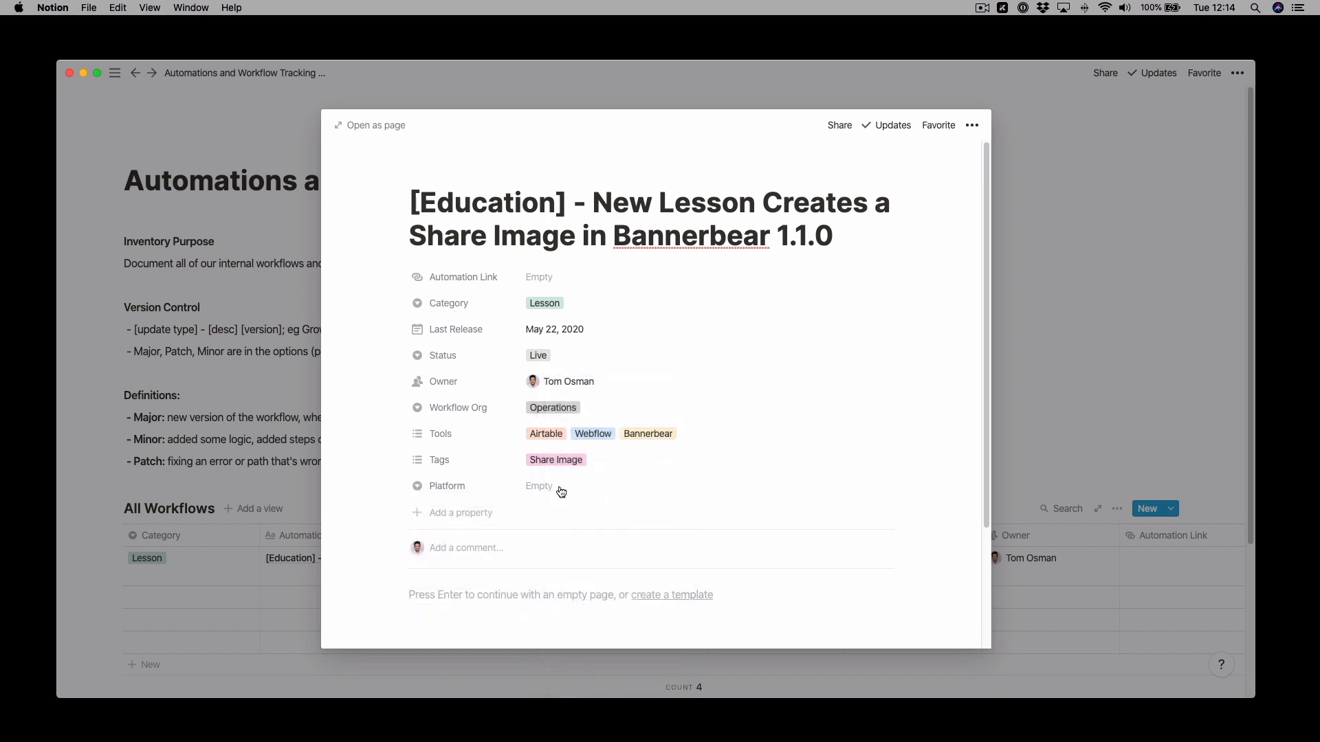
Create and assign the option "Zapier" in the Platform property.
left_click(561, 492)
type("ZAp")
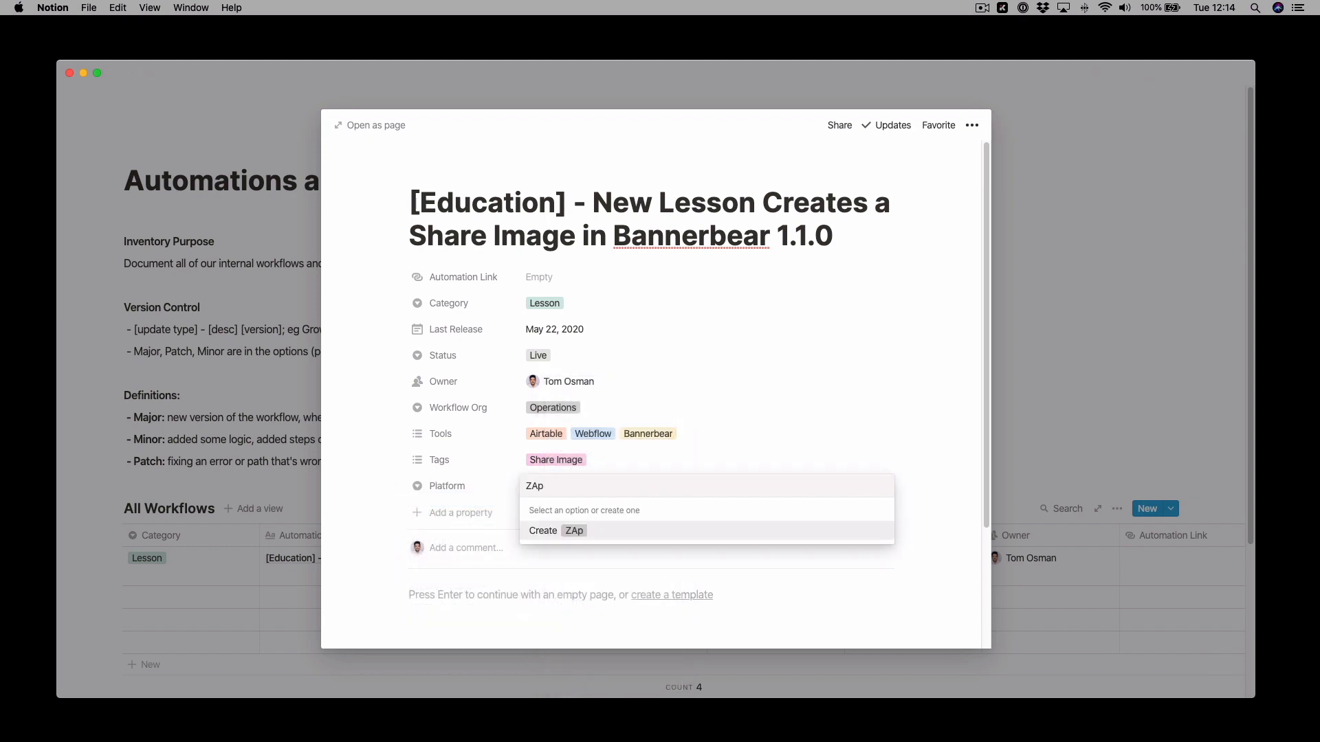
key("BackSpace")
key("BackSpace")
type("apier")
key("Return")
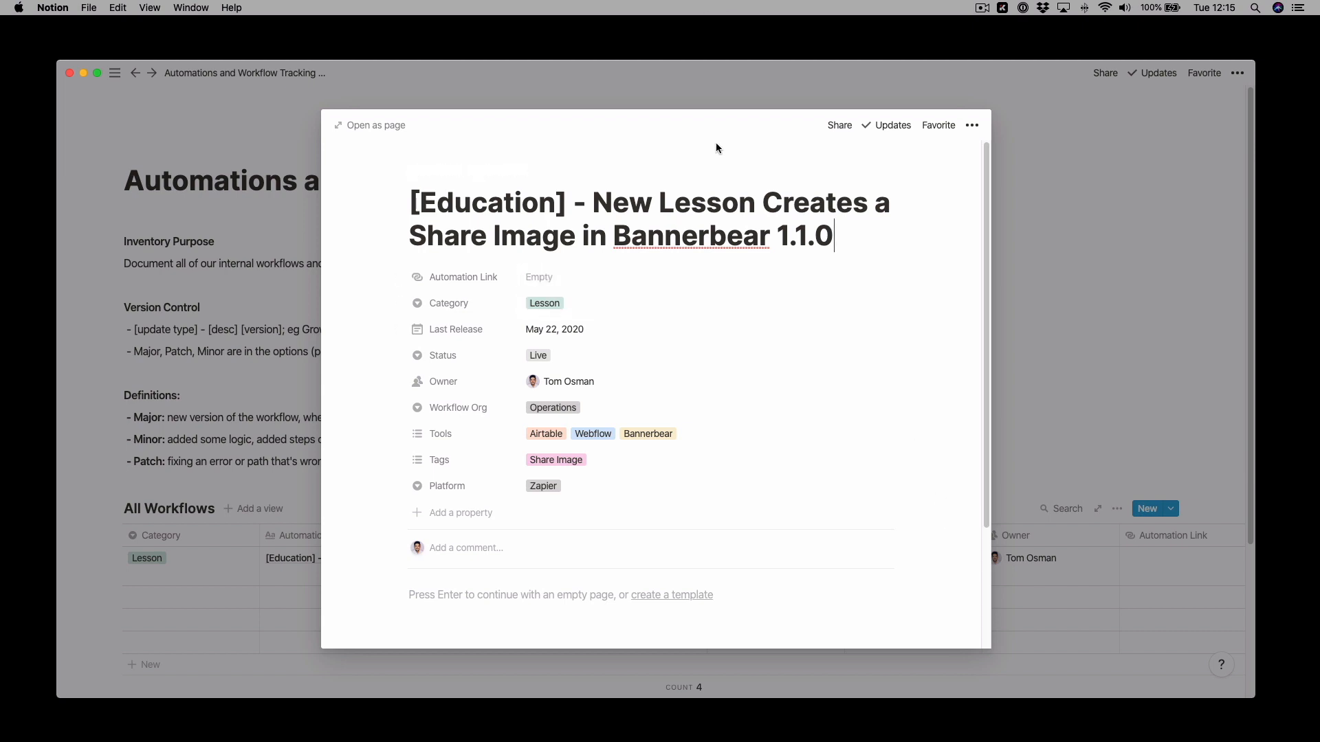
Switch to Zapier in Chrome, copy the Zap's share link and paste it into the Notion entry's Automation Link property.
key("super+Tab")
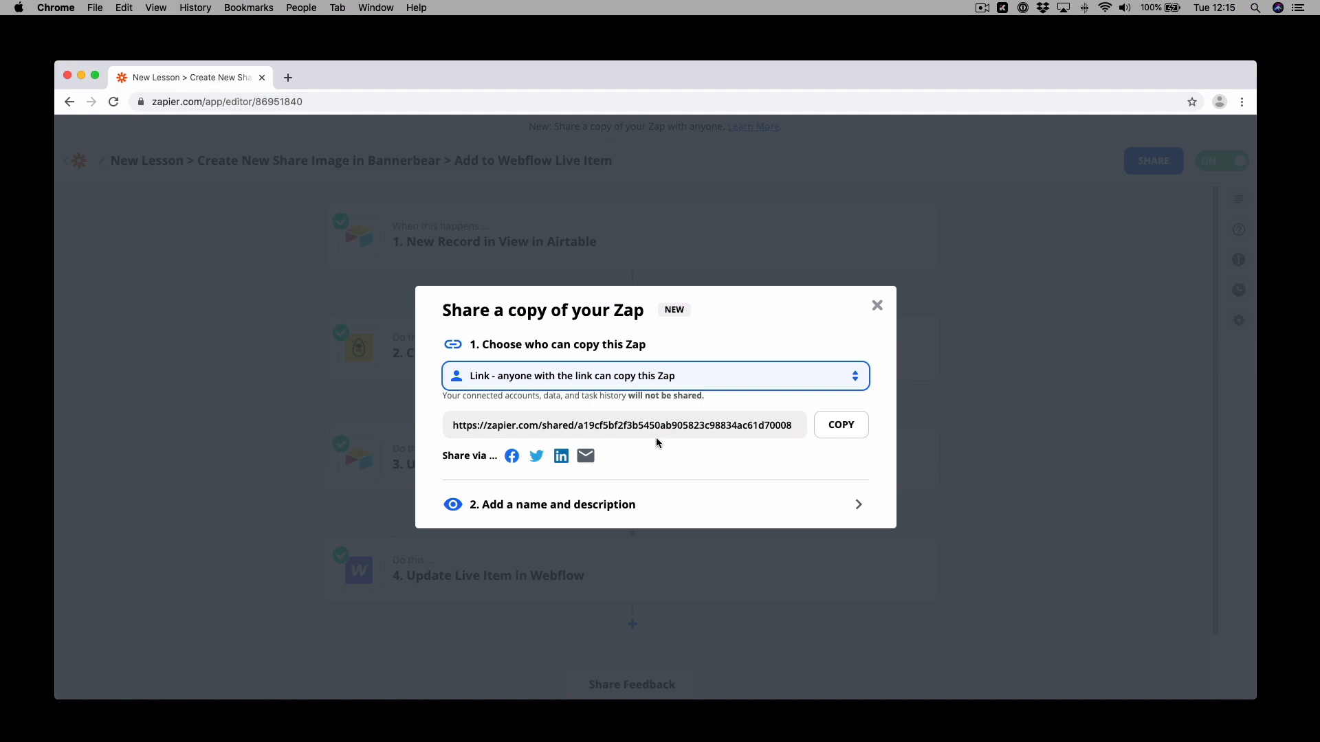
left_click(654, 431)
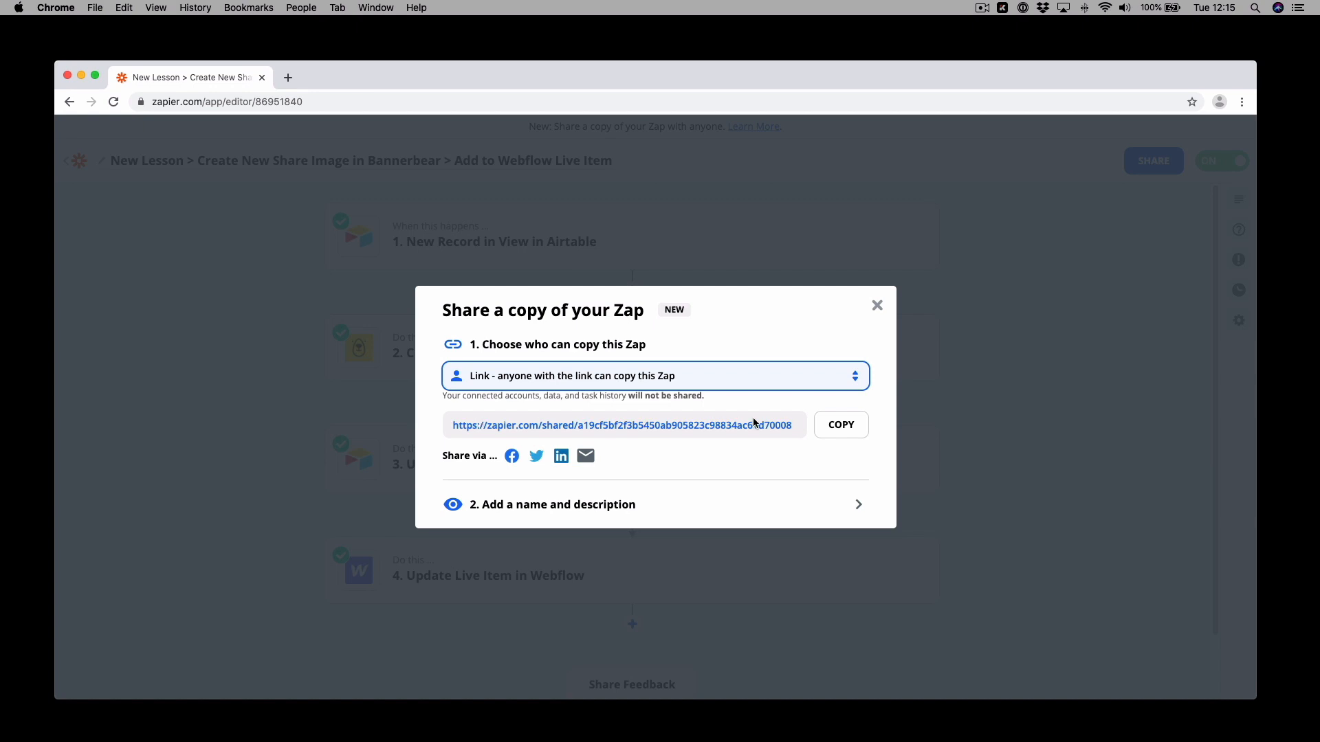
left_click(843, 425)
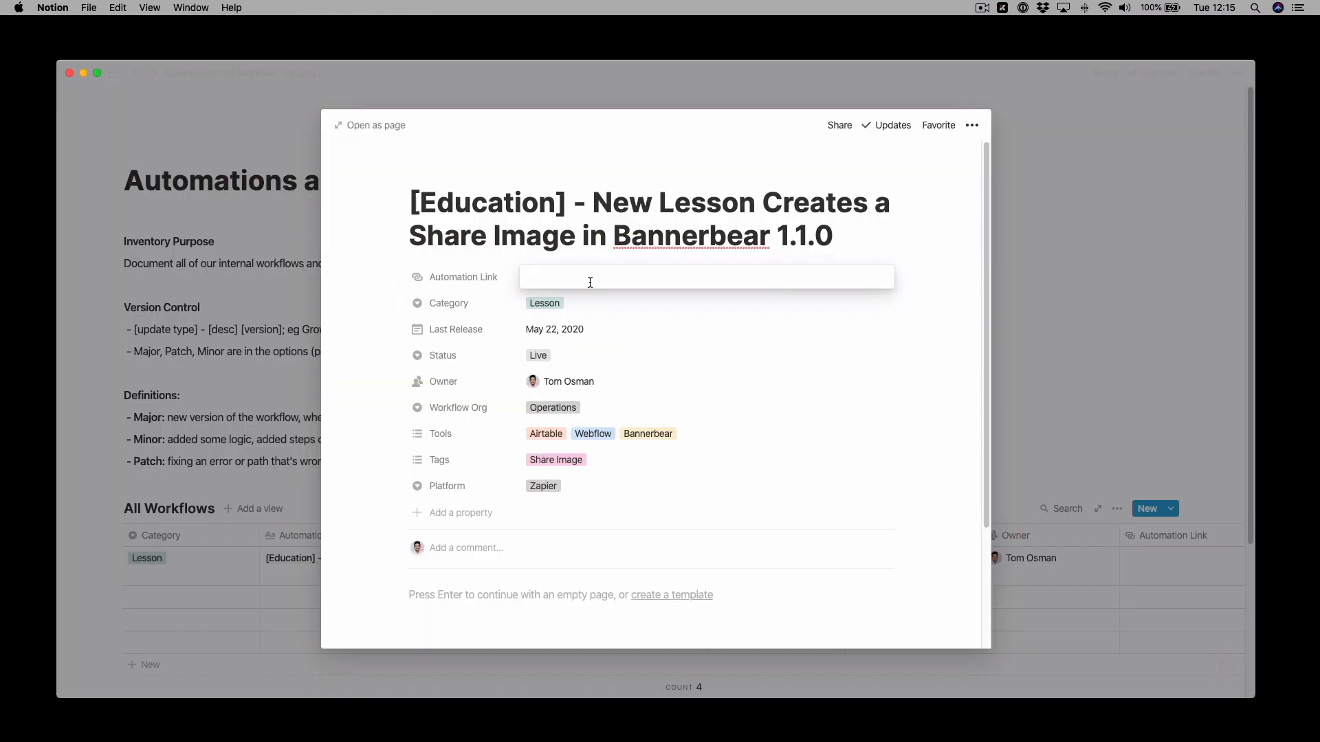
key("super+v")
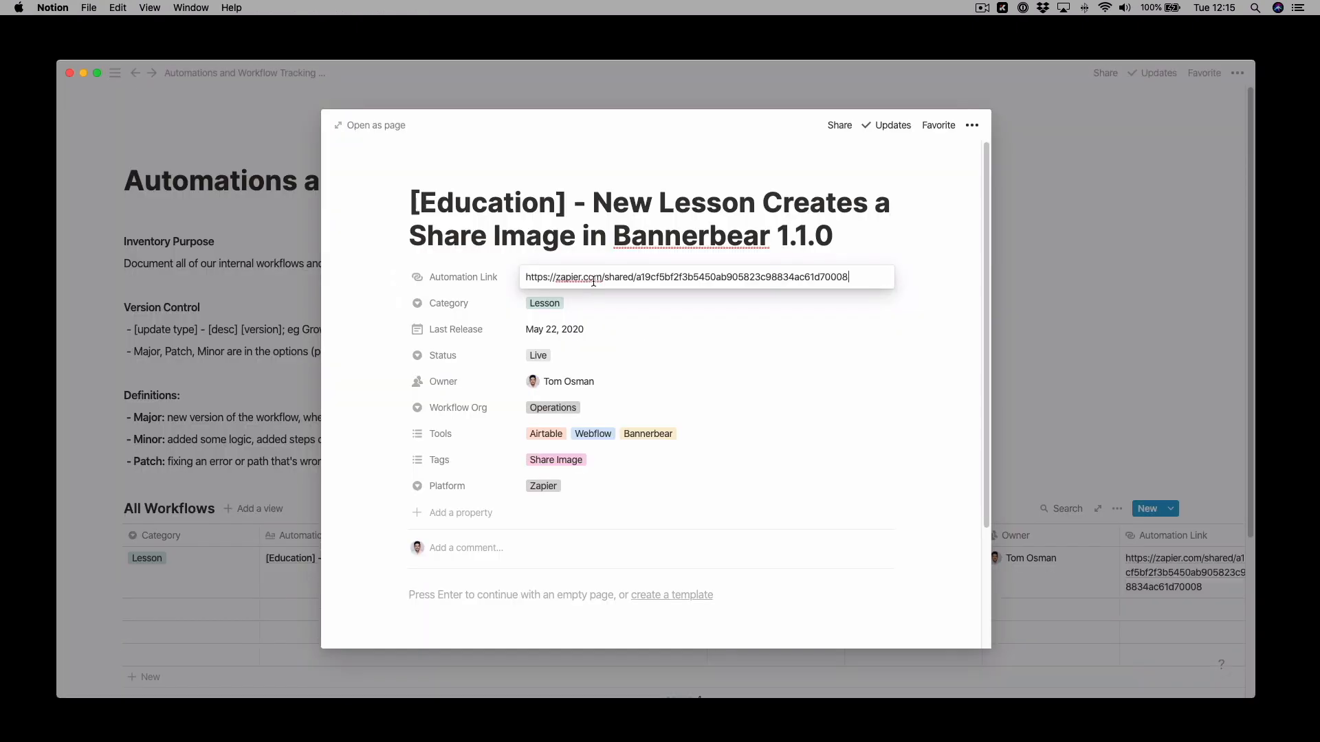
left_click(929, 373)
Create a template for All Workflows from this entry and title it "New Automation / Workflow".
scroll(981, 543, "down", 3)
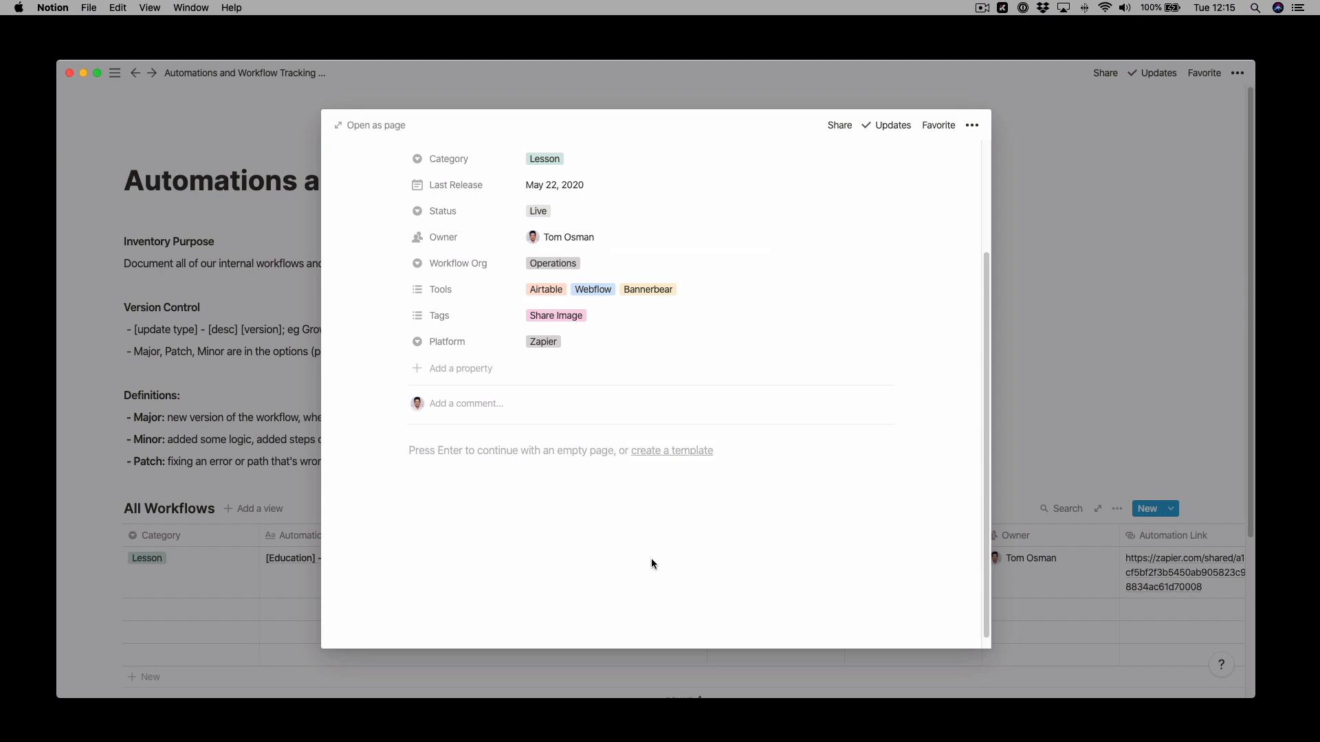
left_click(672, 452)
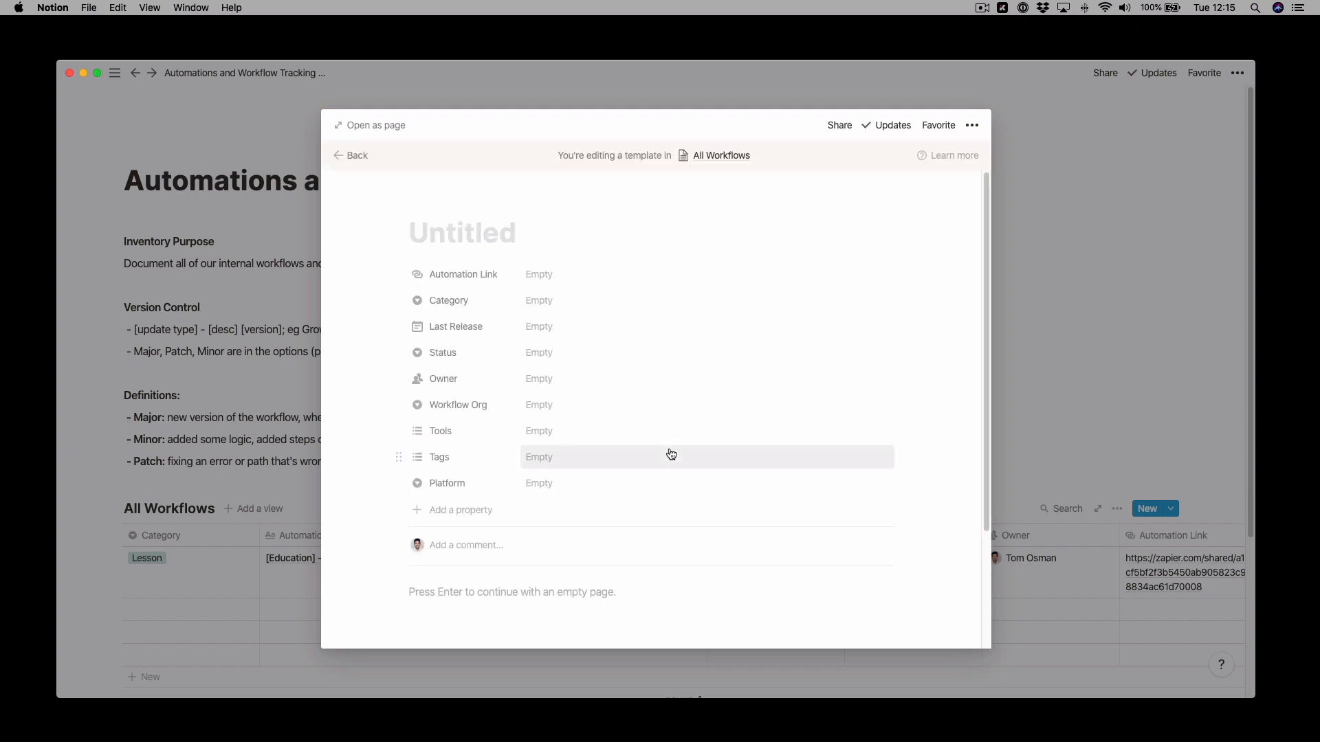
type("New Autom")
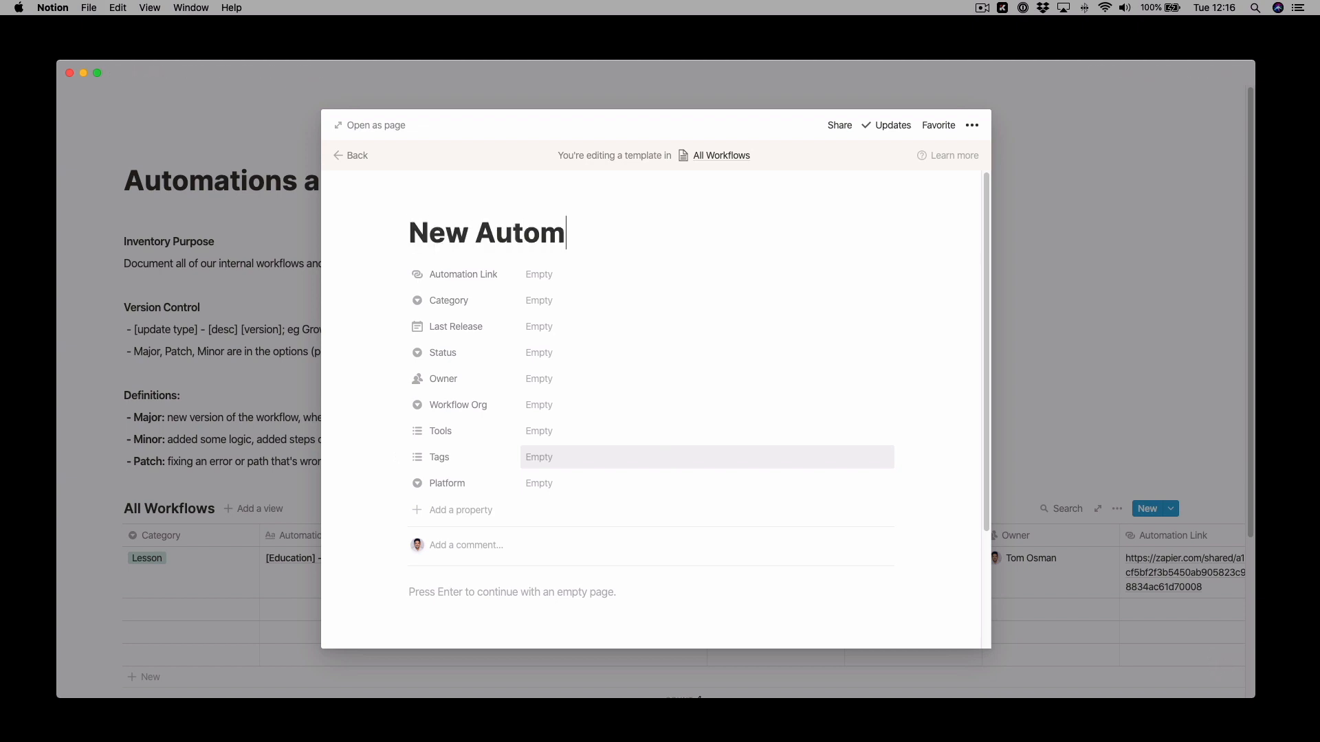
type("ation / Workflow")
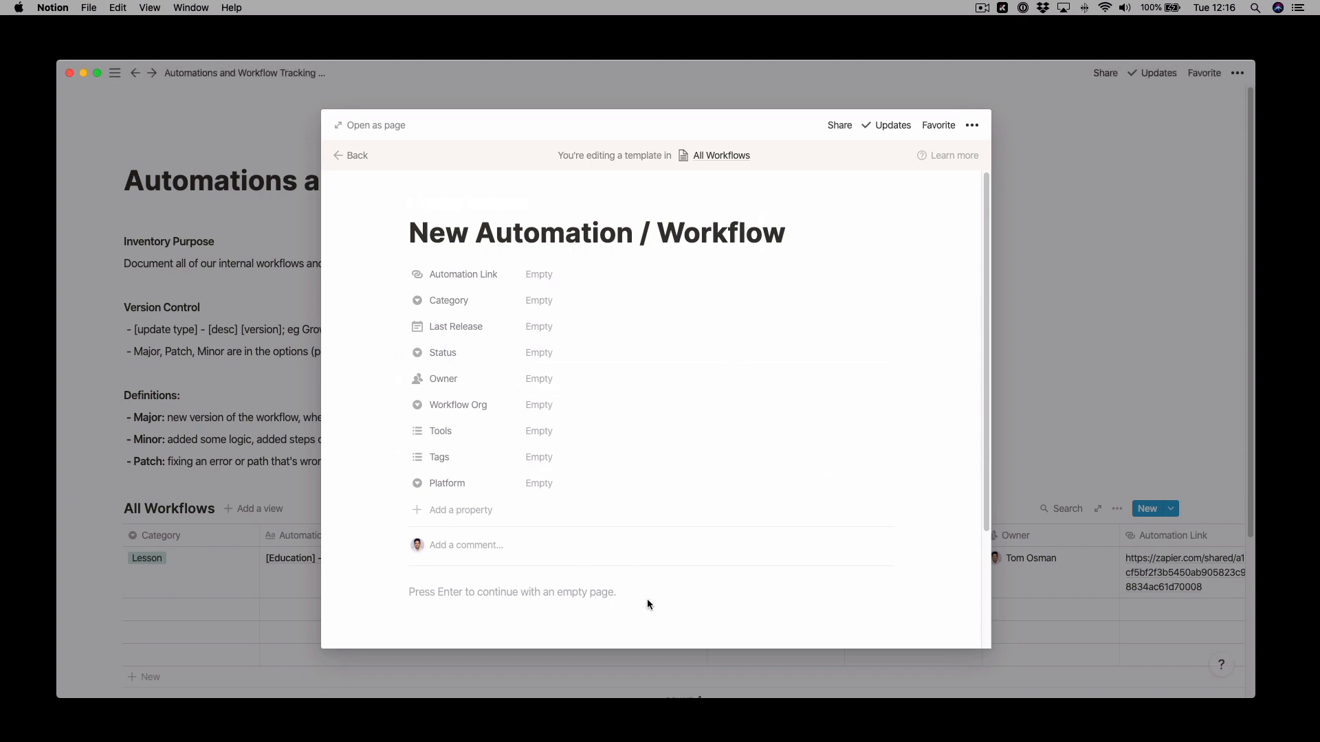
Add a Heading 1 "Summary" to the template body, with empty space below it.
left_click(620, 596)
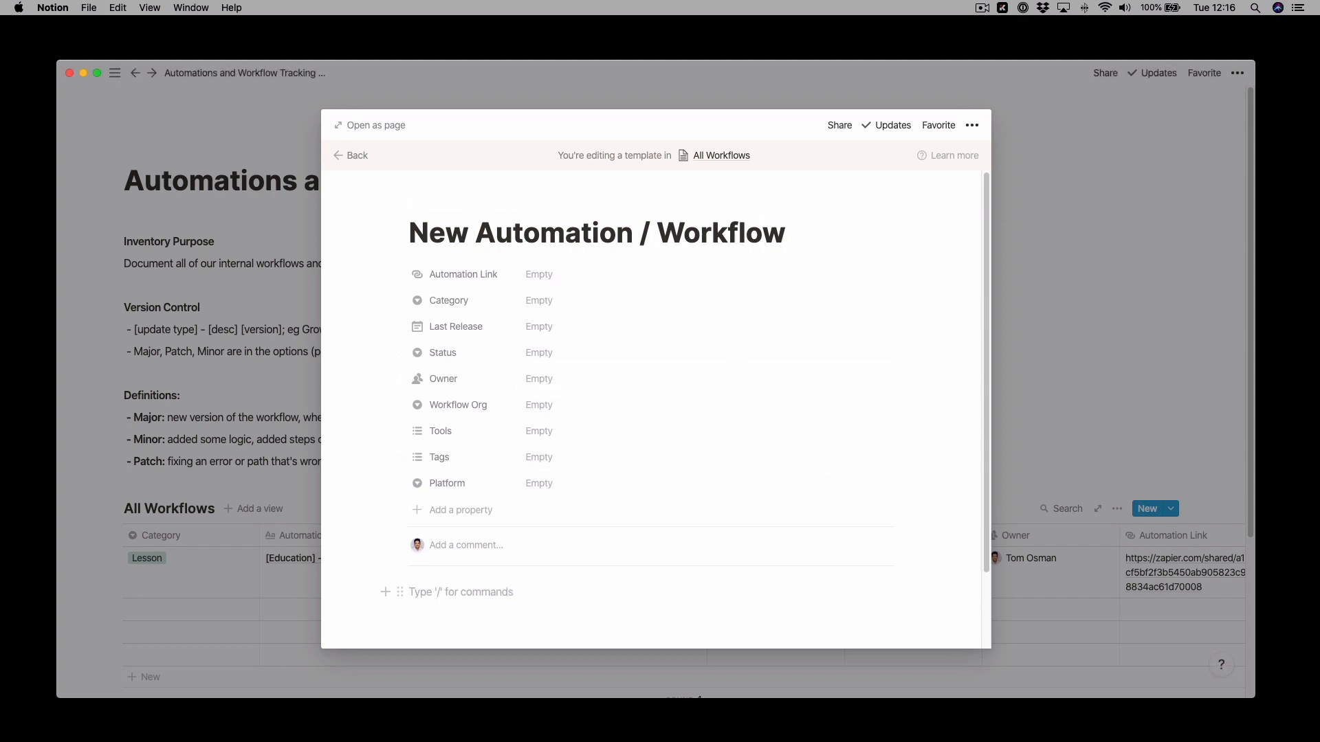
type("/h1")
key("Return")
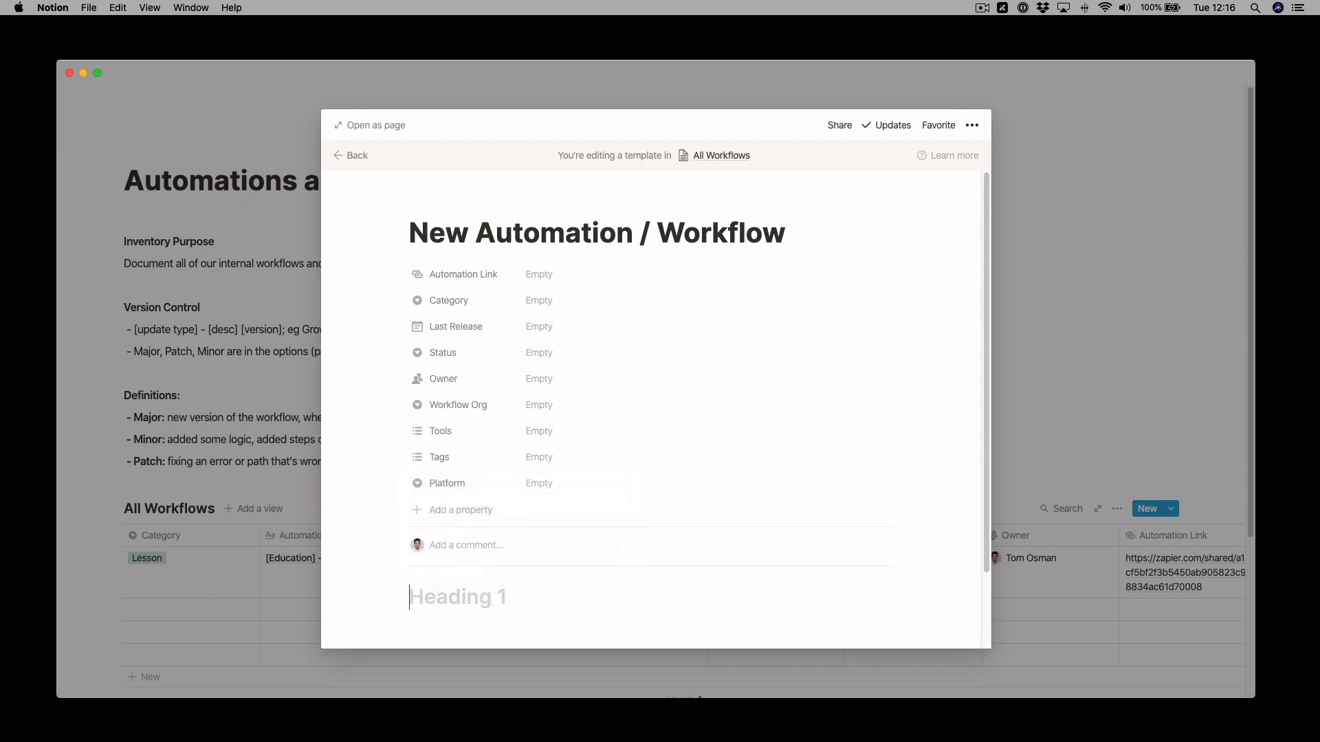
type("Summary")
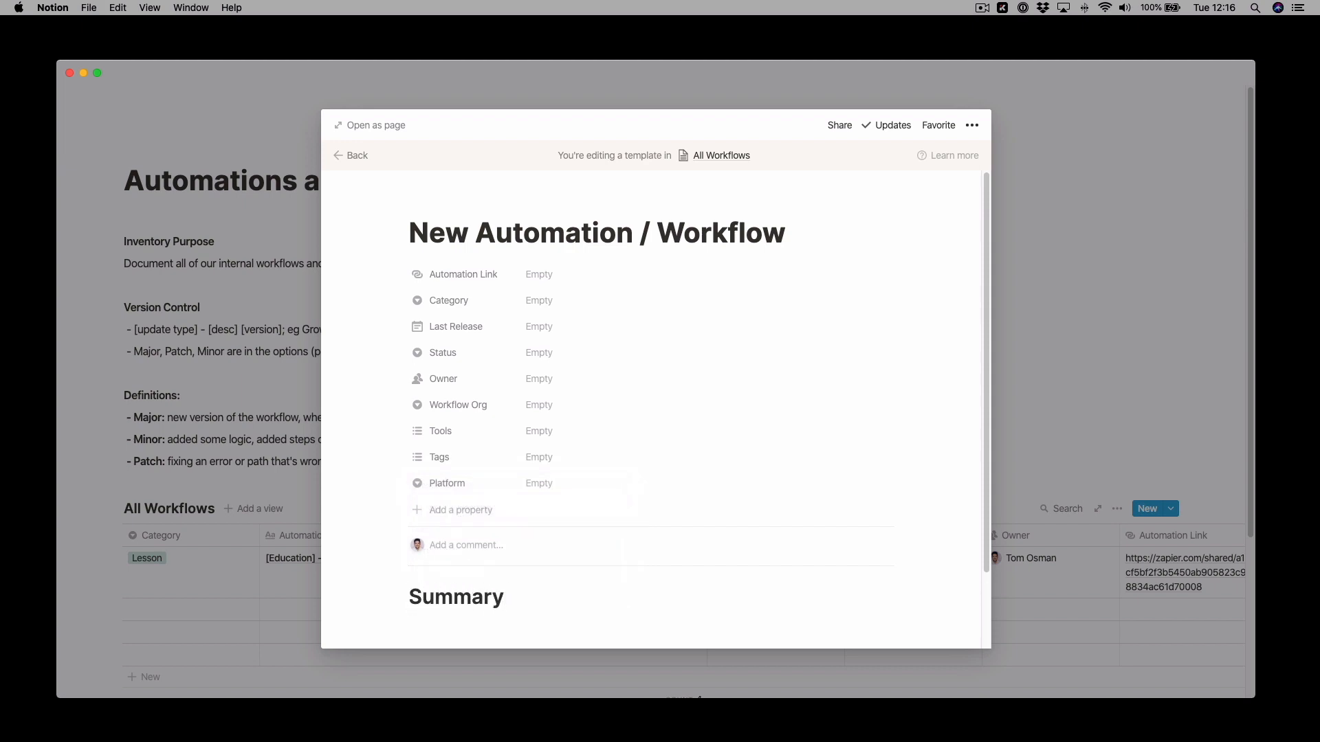
key("Return")
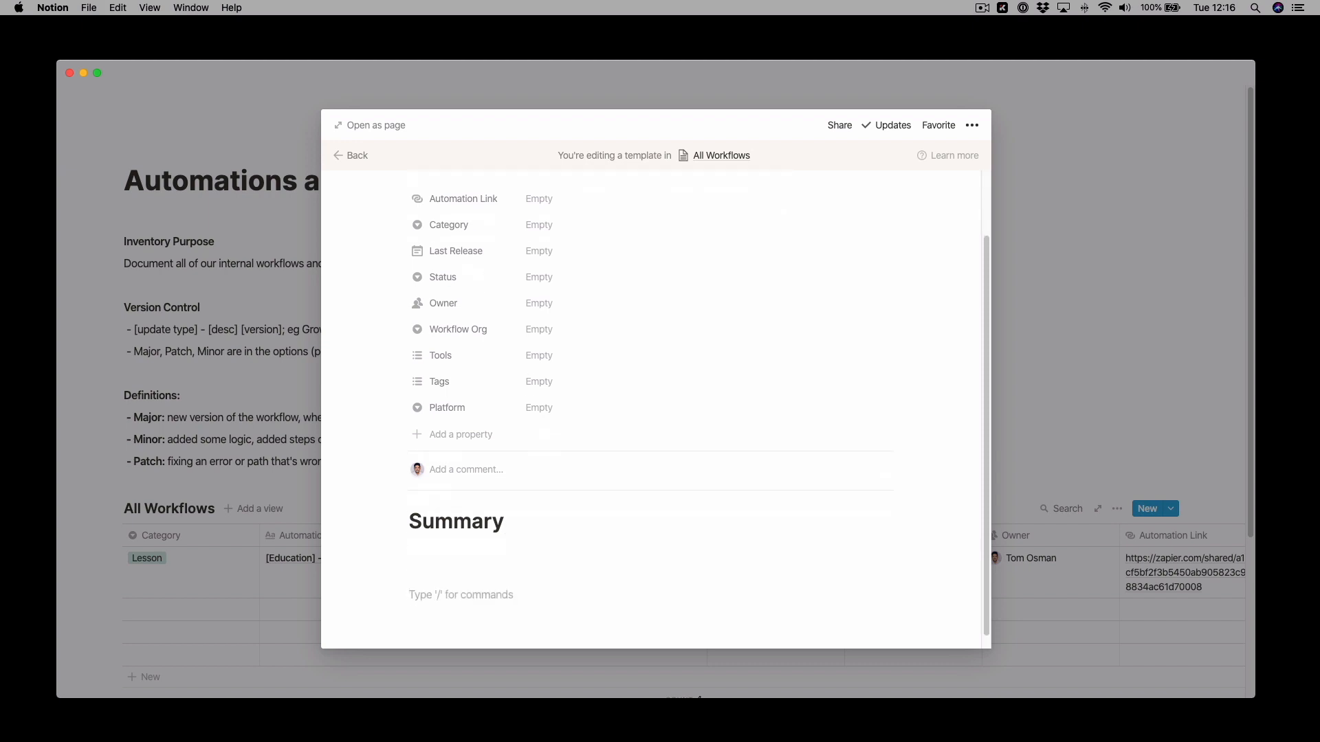
Add a Heading 2 "Known Limitations" below the Summary section, followed by empty space.
type("/h2")
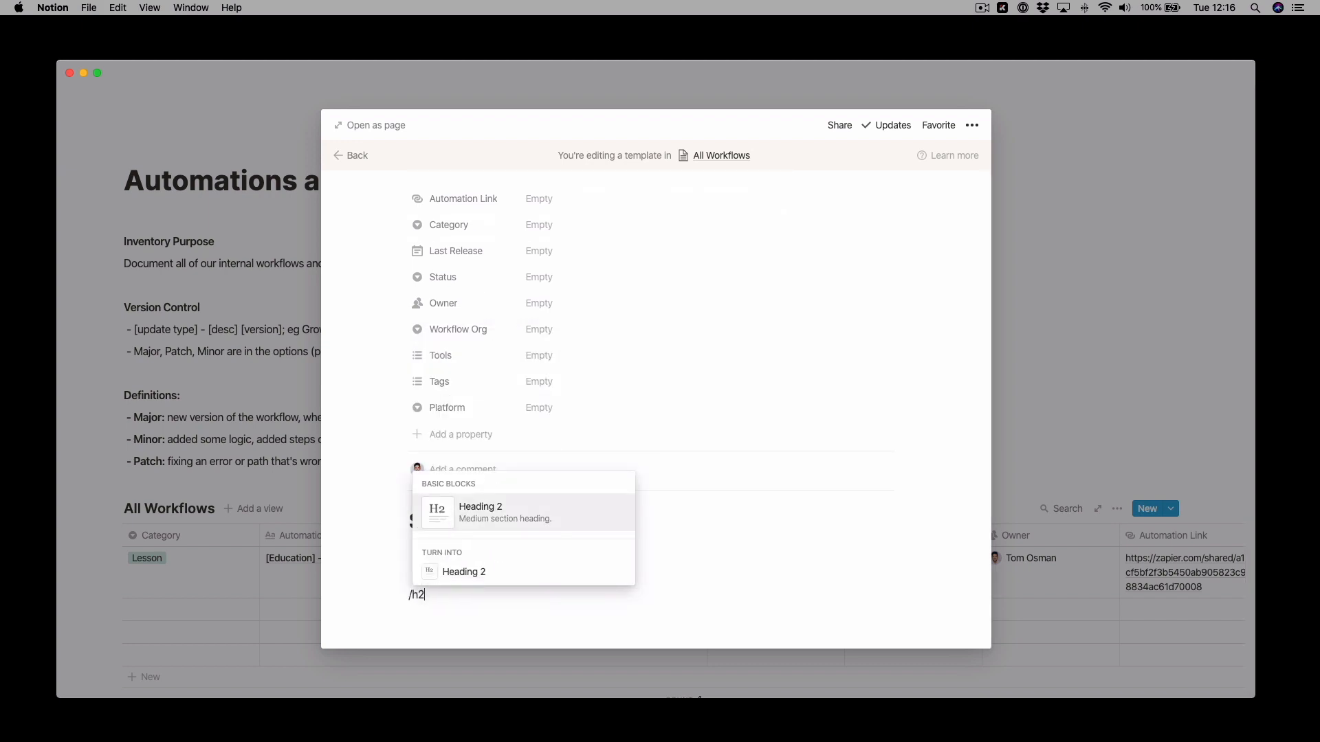
key("Return")
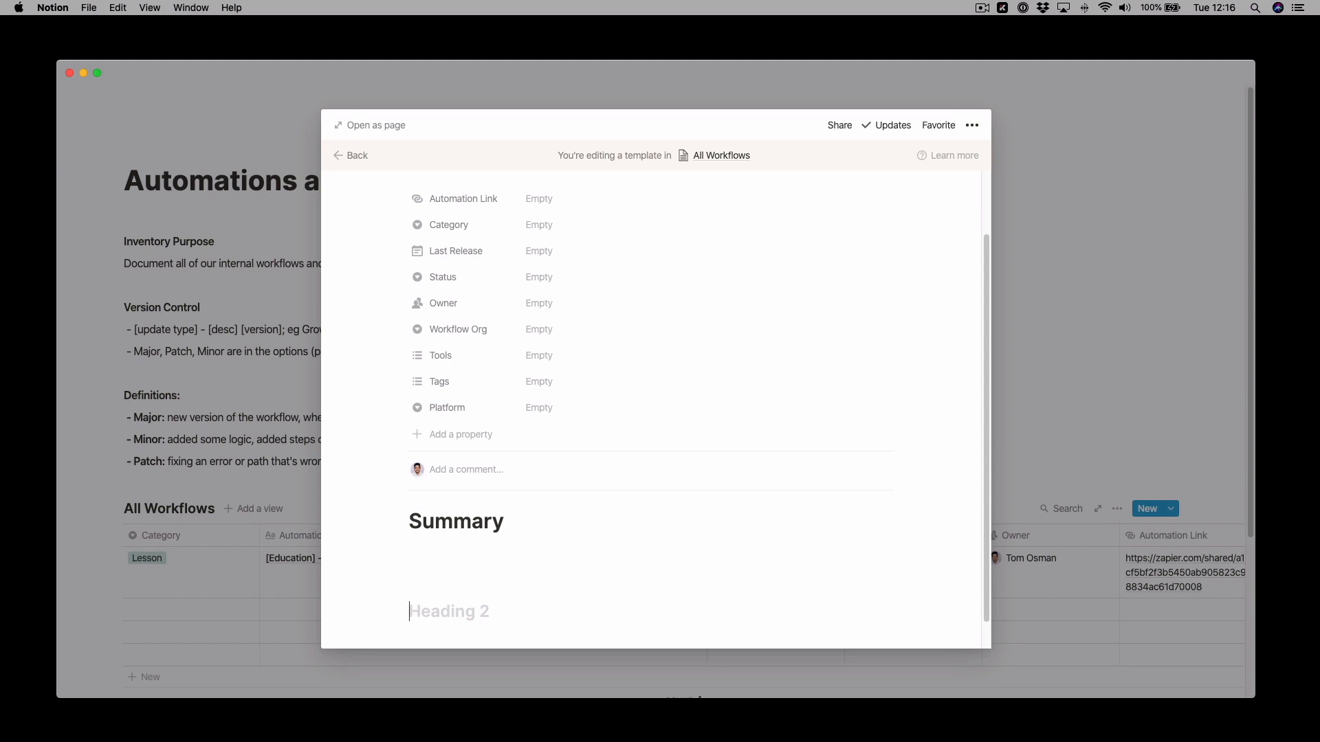
type("Known Limitations")
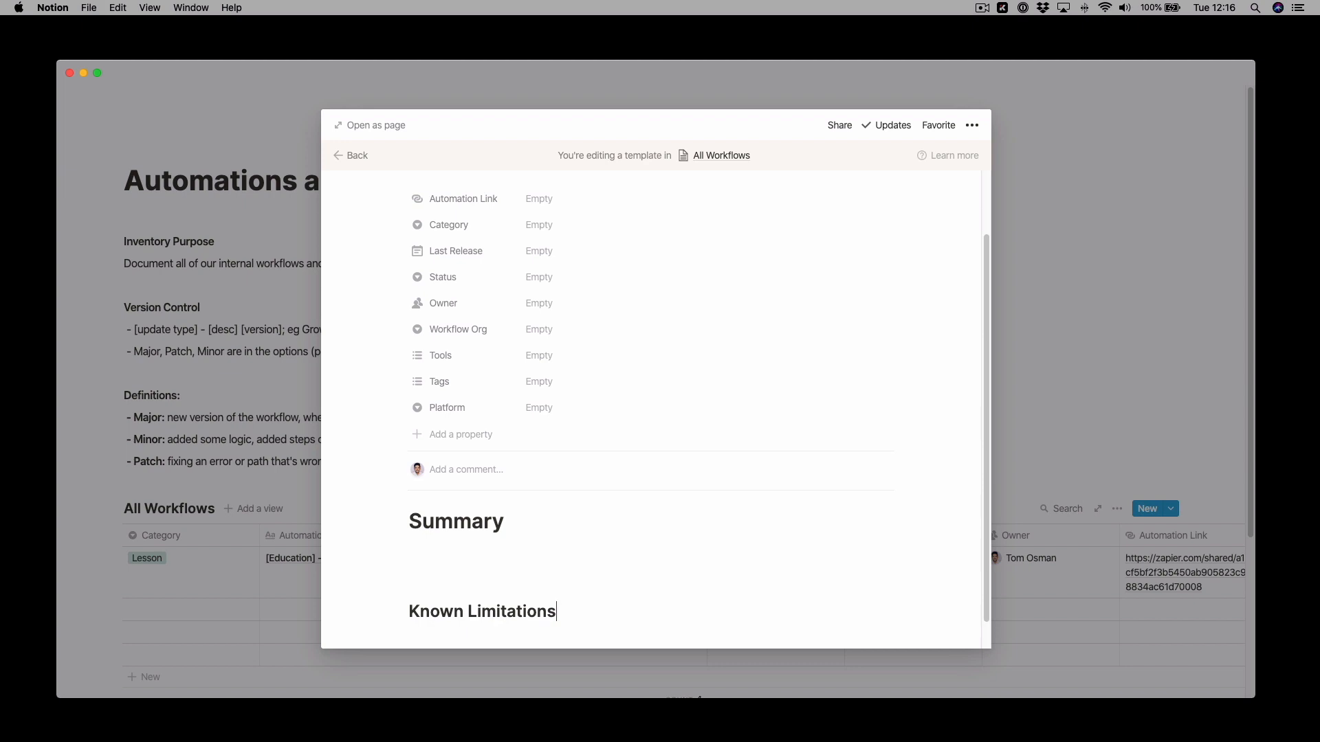
key("Return")
Add a Heading 3 "Requirements" below the Known Limitations section.
type("/h3")
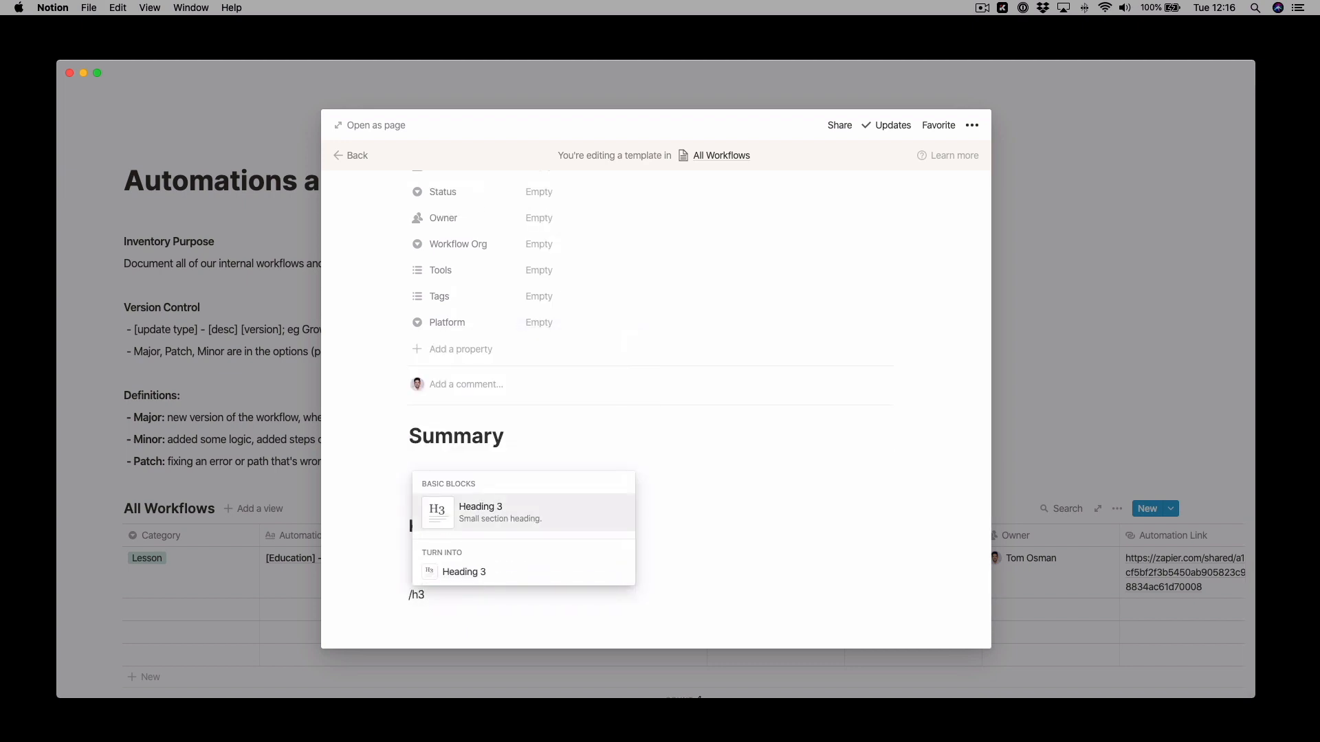
key("Return")
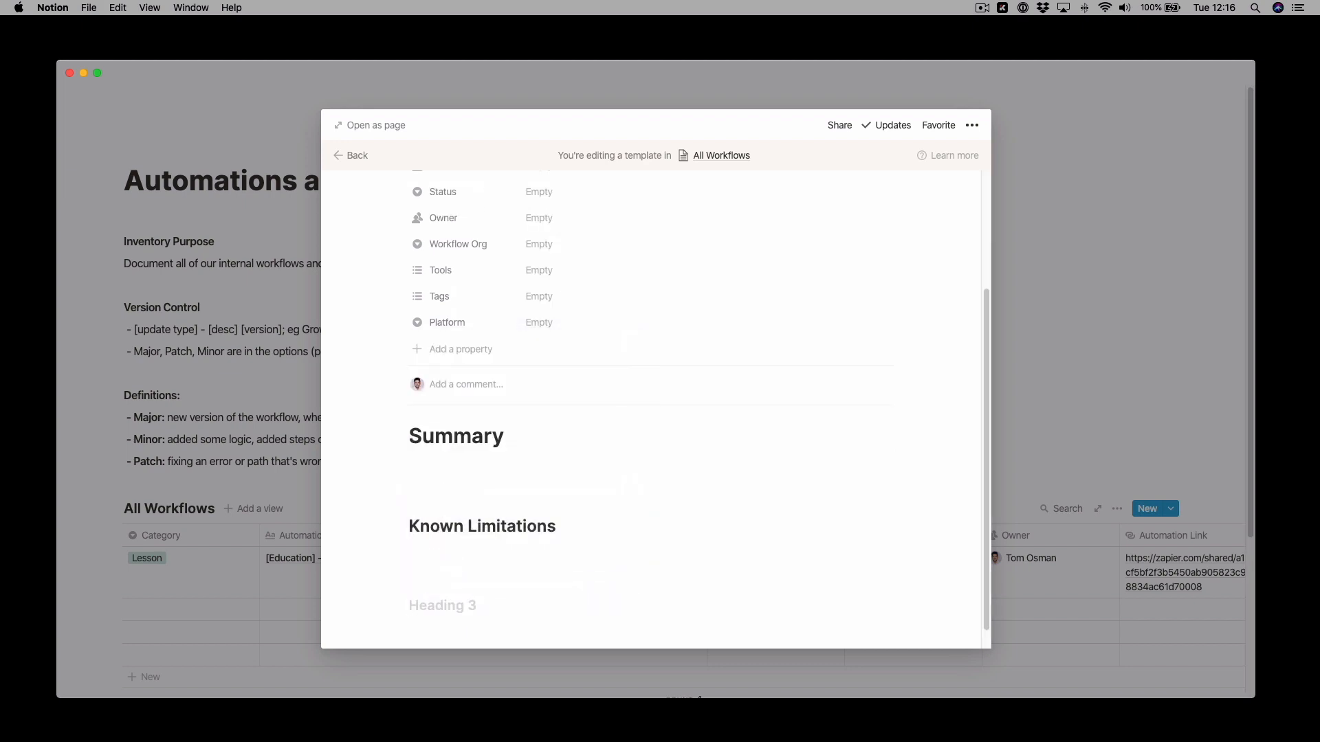
type("Requirements")
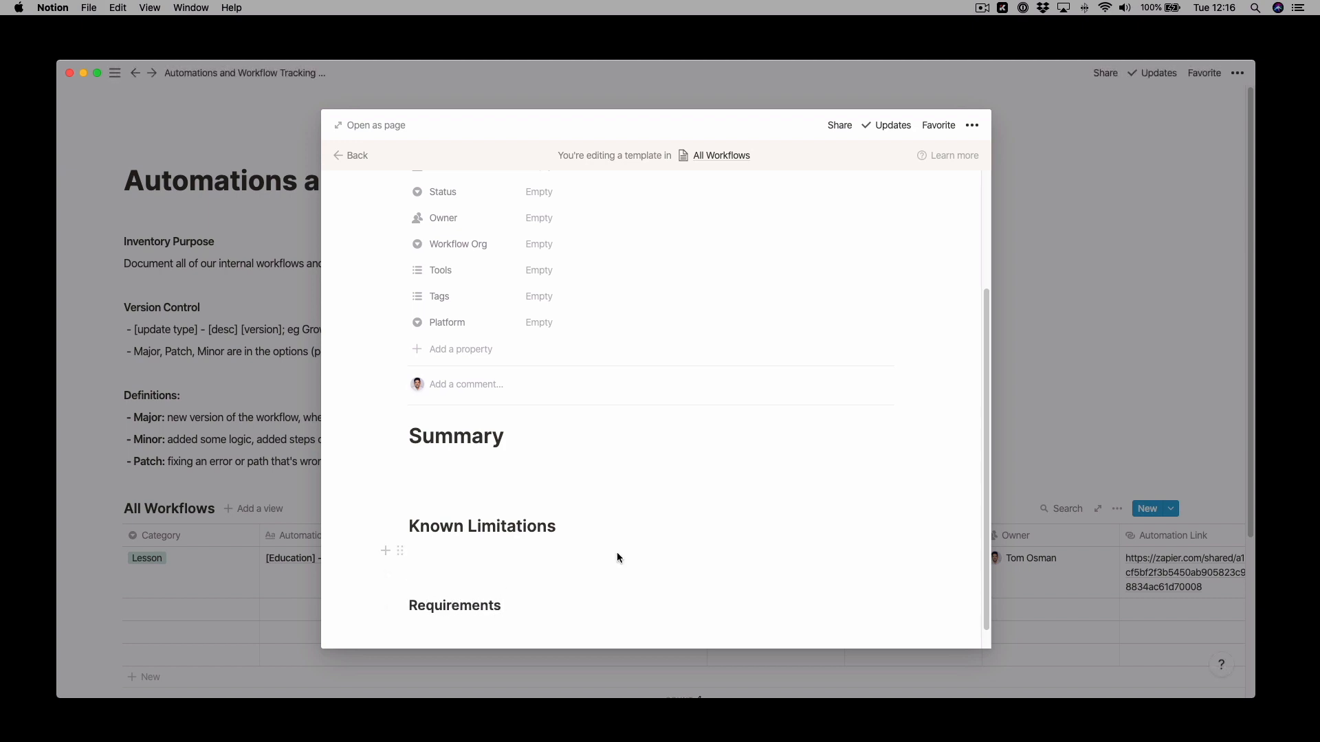
Leave the template editor and return to the template choices in the Bannerbear lesson entry.
left_click(908, 550)
left_click(350, 155)
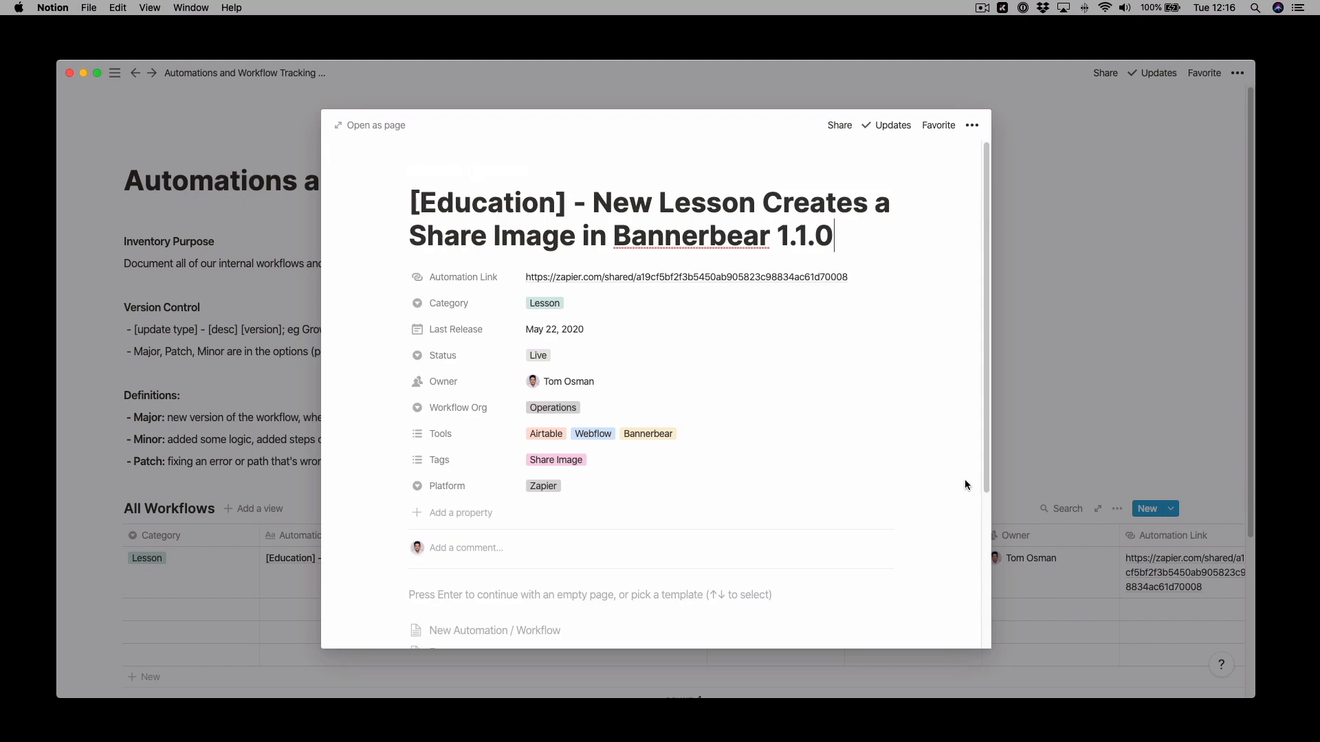
scroll(952, 484, "down", 3)
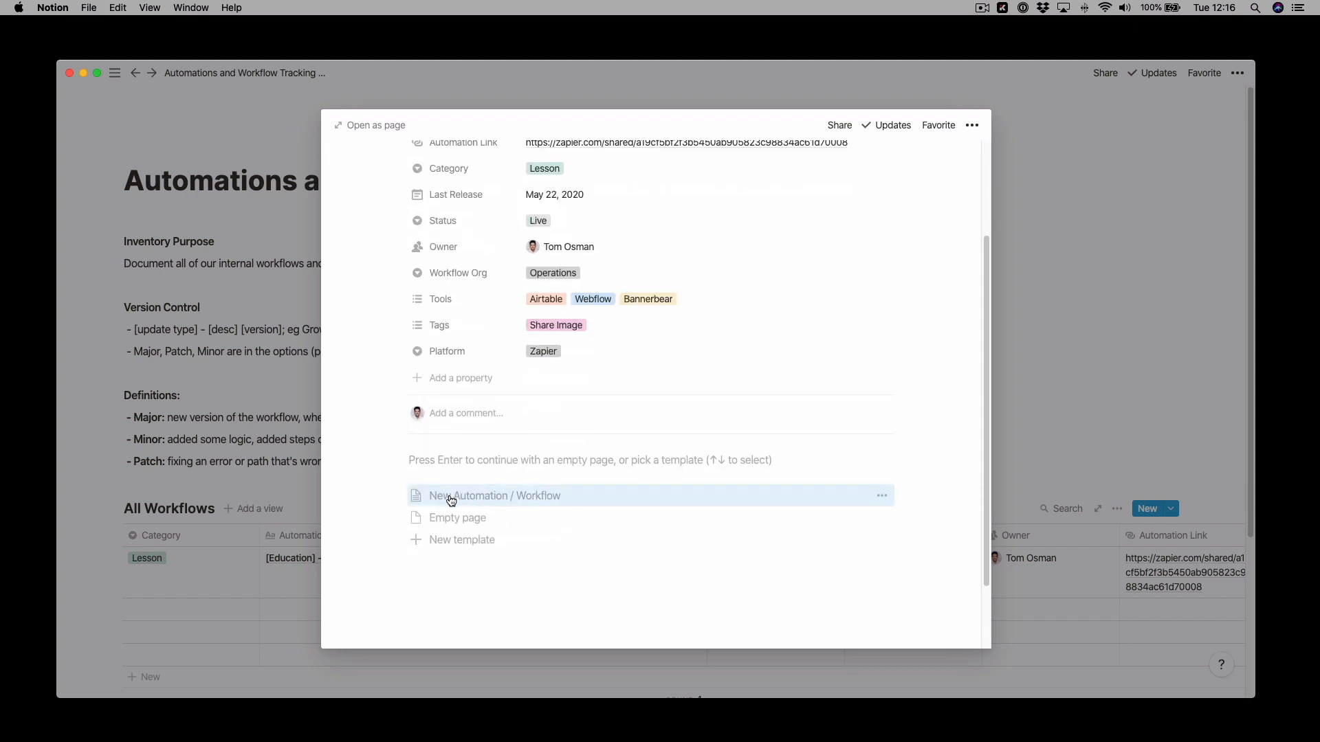
Apply the New Automation / Workflow template and write under Summary that new Airtable lessons create Bannerbear share images, triggered by New Record in View.
left_click(494, 499)
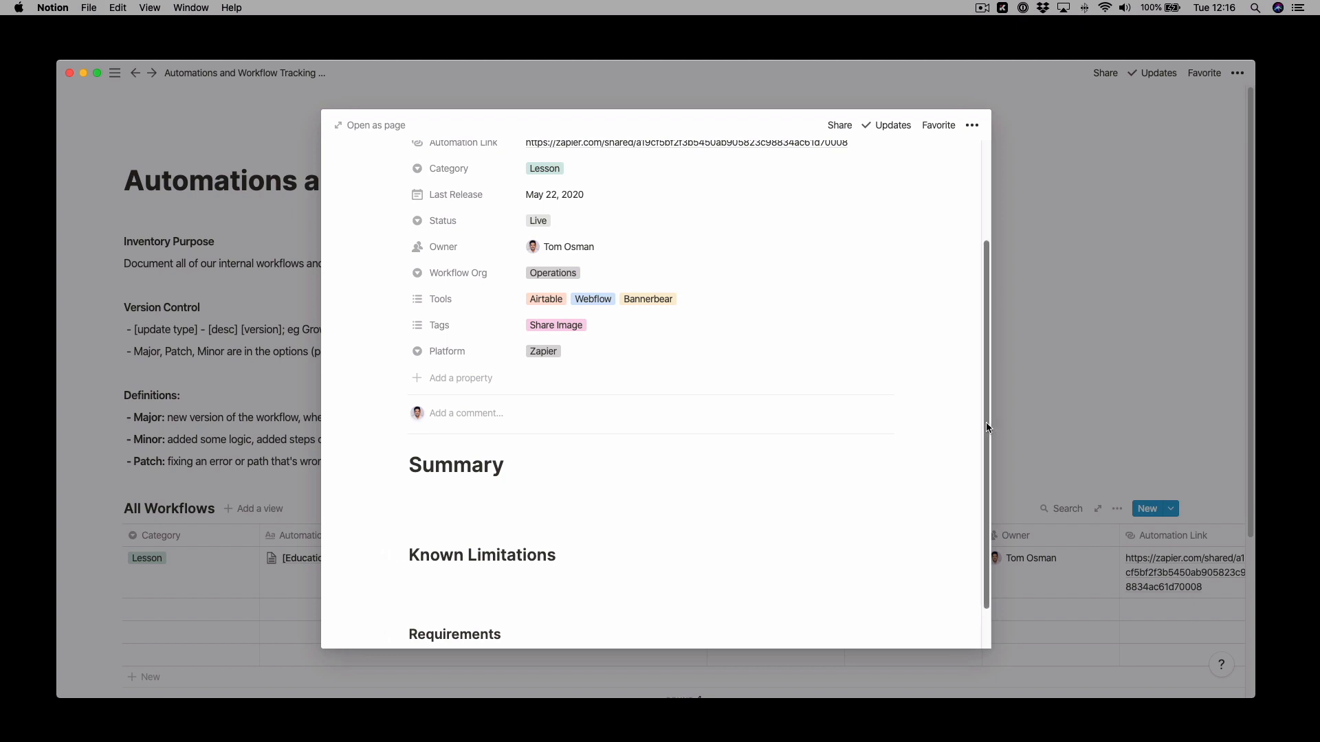
scroll(986, 422, "down", 2)
left_click(627, 442)
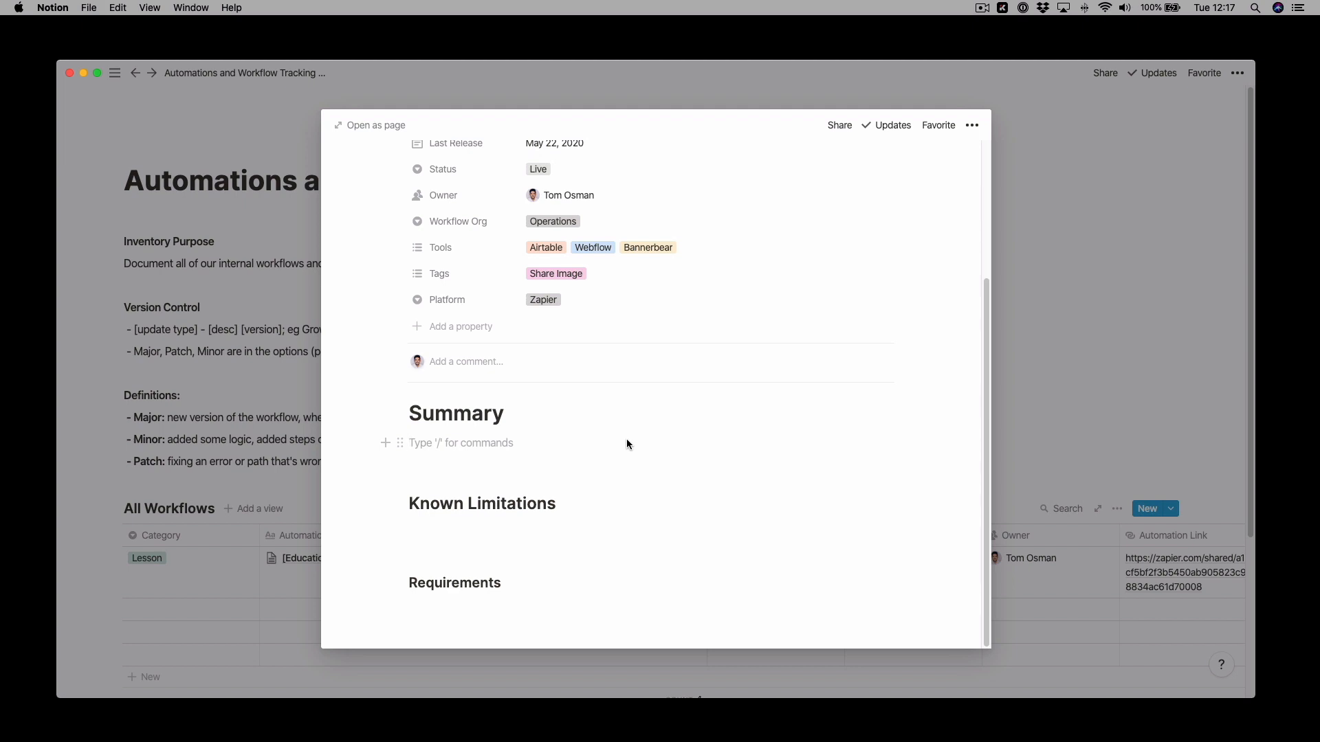
type("This automation i")
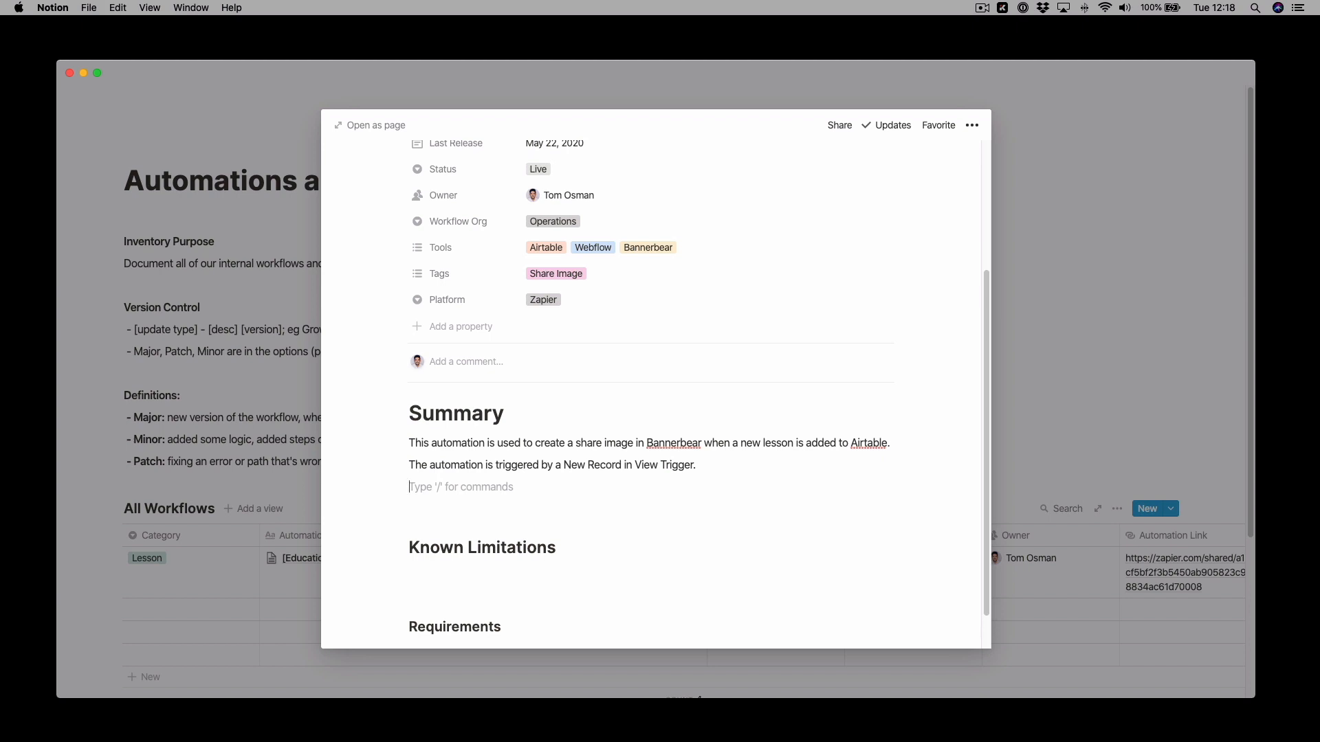
Add a toggle list titled "Workflow Overview" below the Summary text.
type("/")
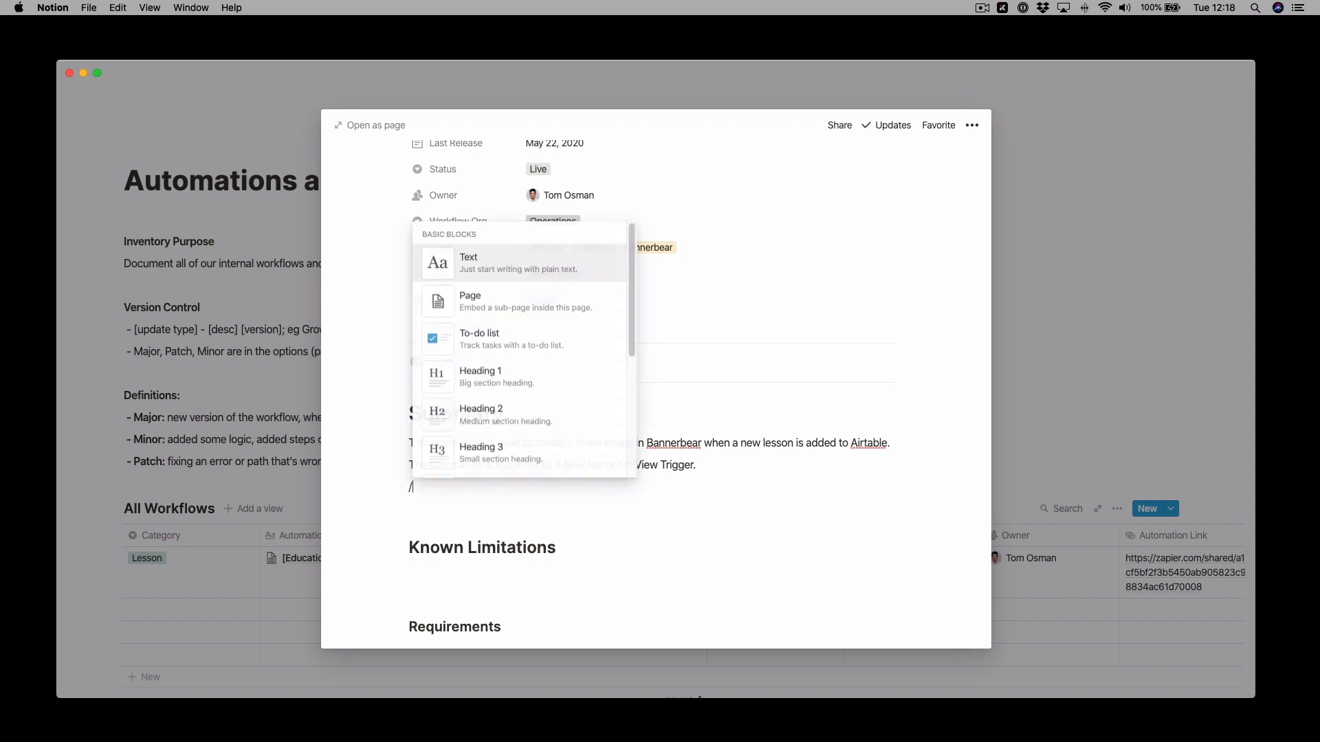
type("tog")
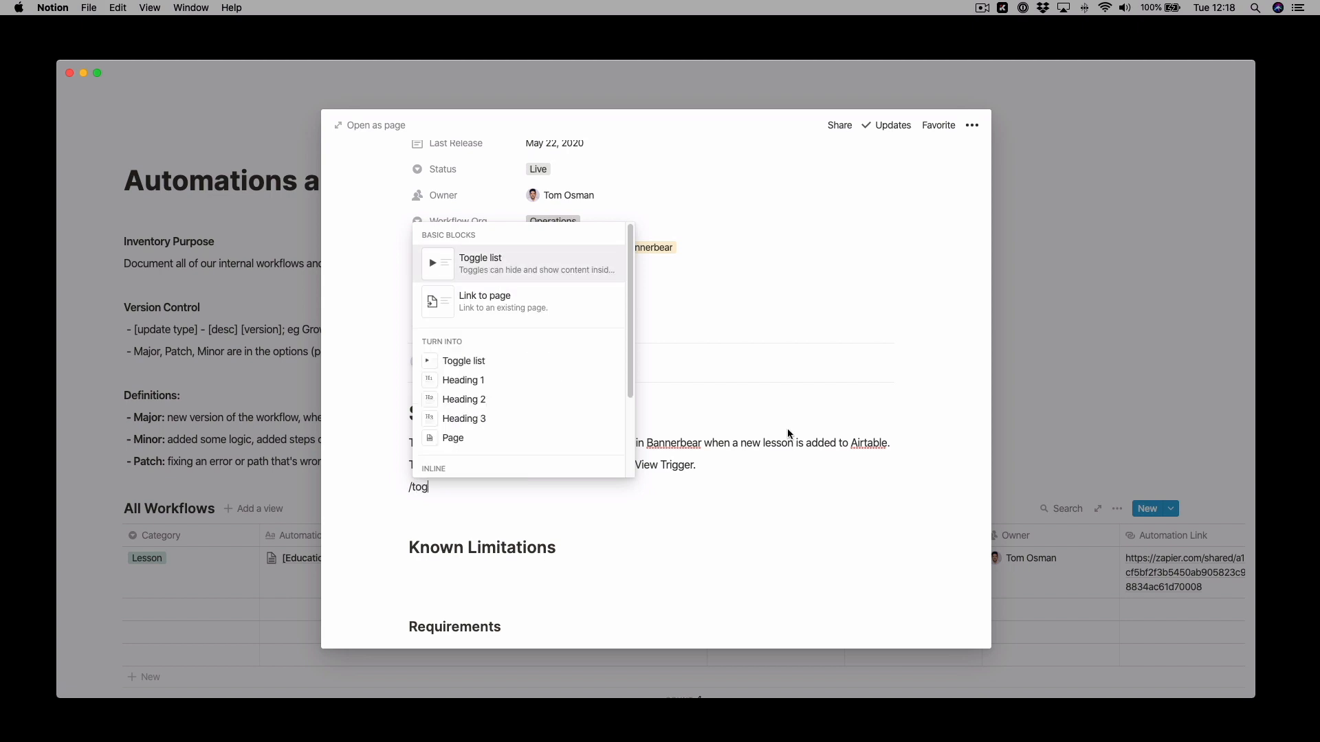
key("Return")
type("Workf")
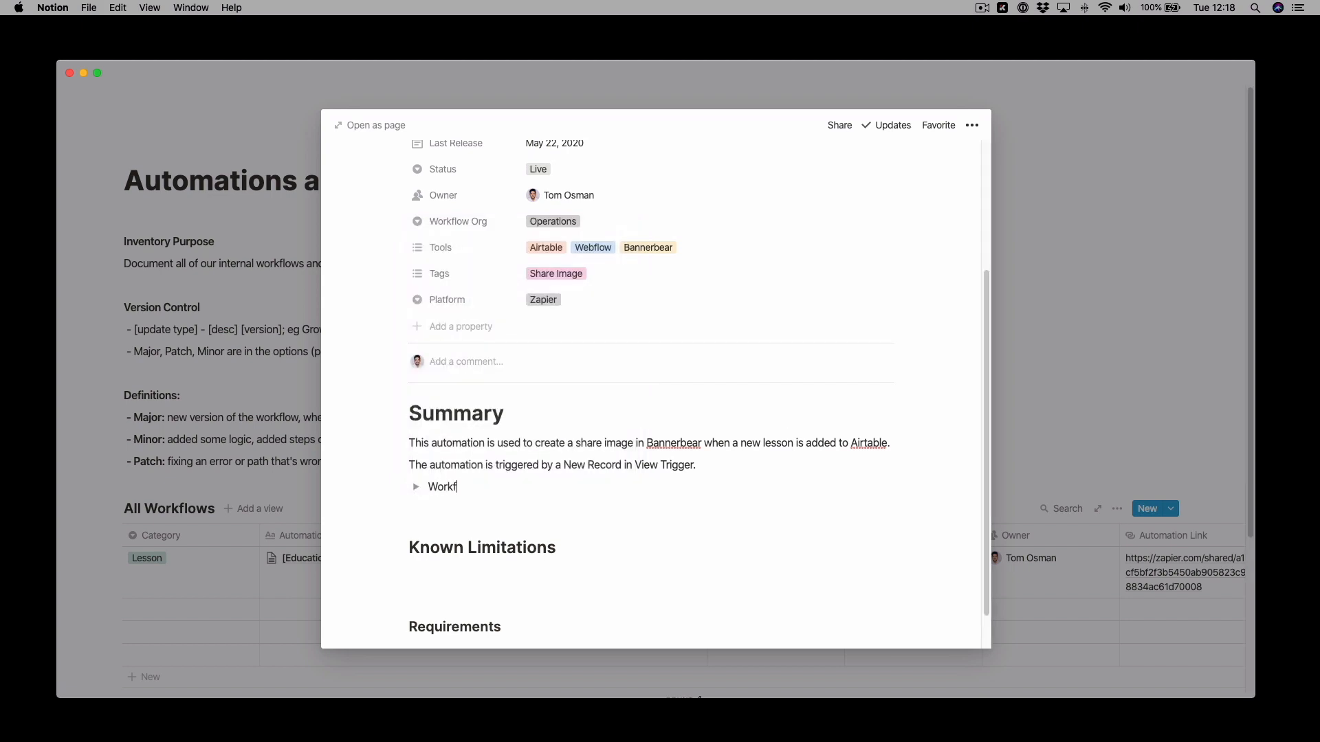
type("low Overview")
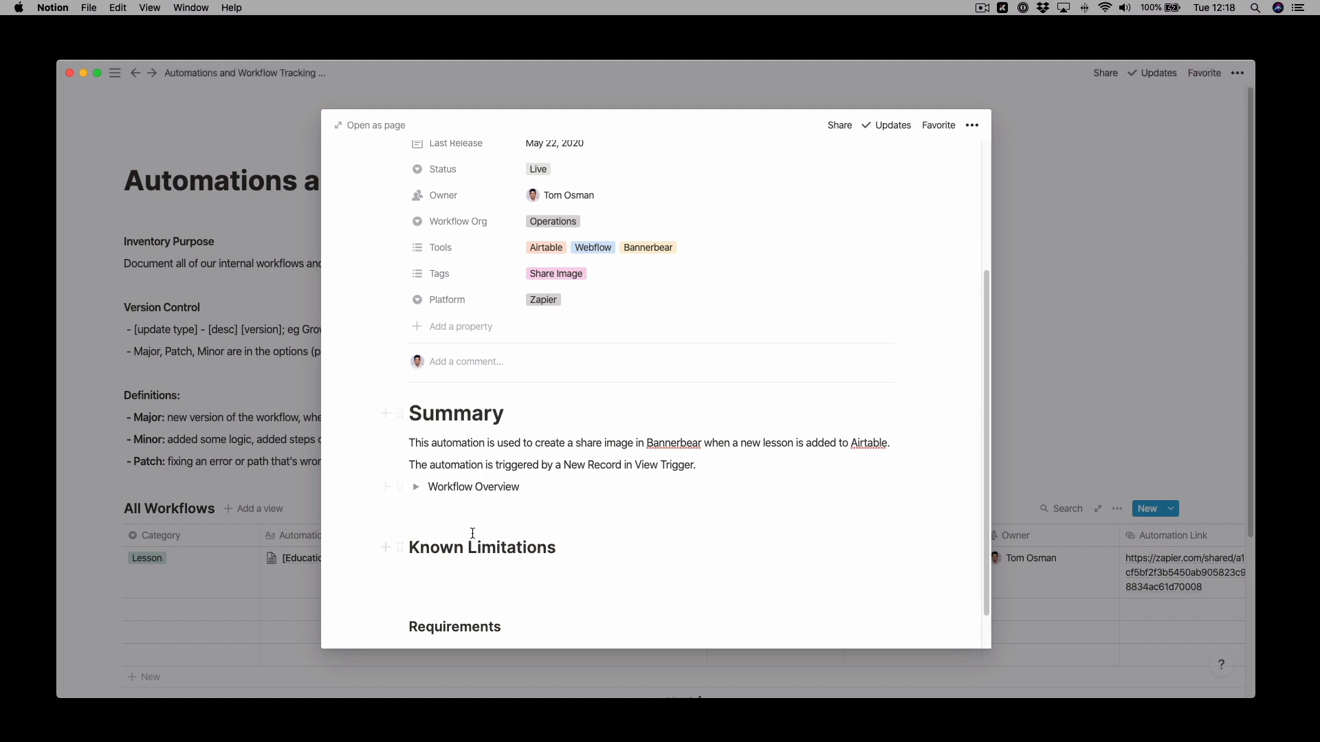
Describe inside the Workflow Overview toggle how Bannerbear generates the image, then Airtable and Webflow are updated, and remove the blank line below the toggle.
left_click(416, 488)
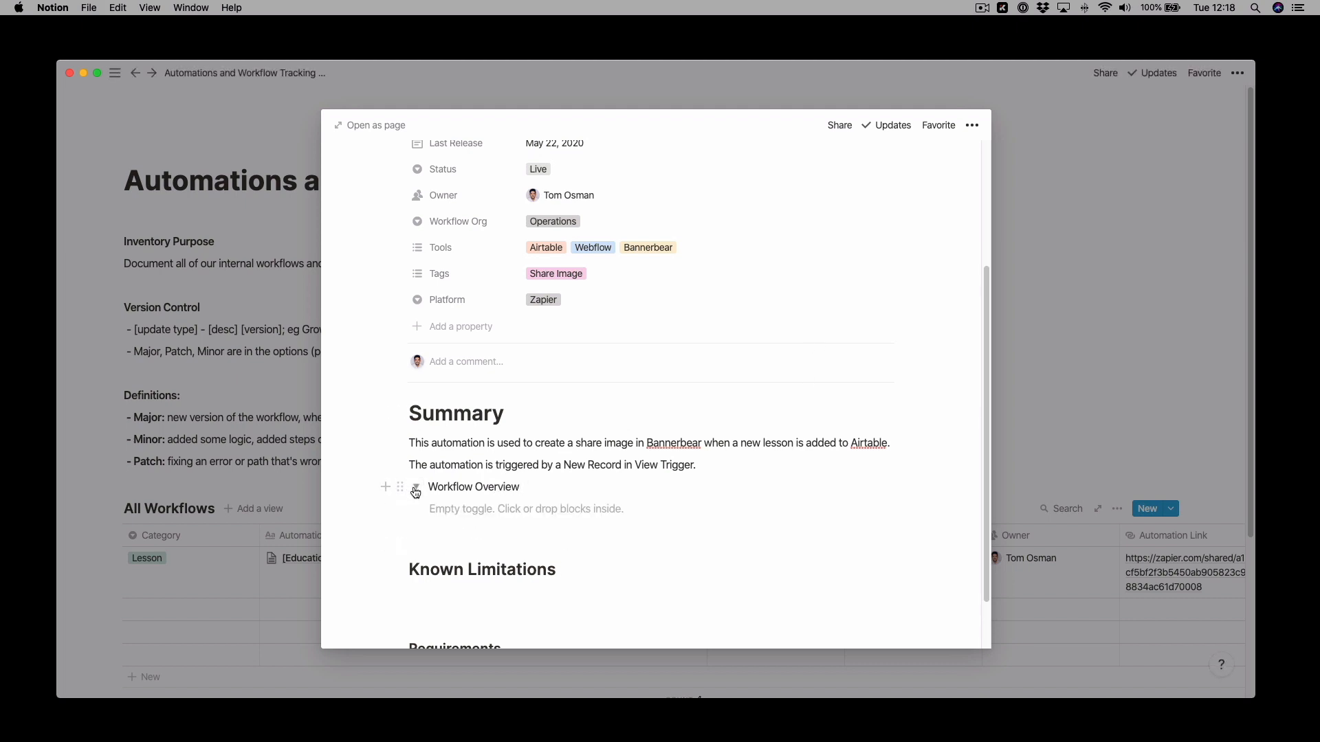
left_click(511, 511)
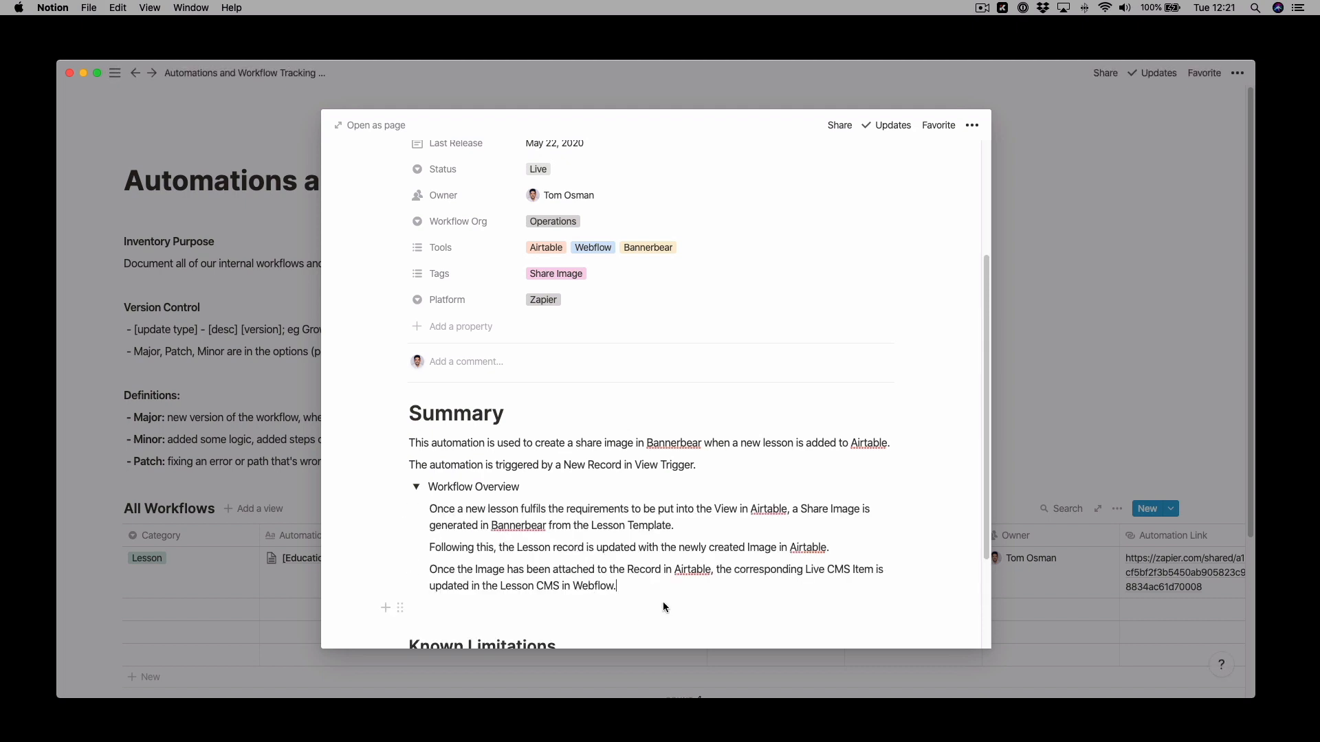
left_click(658, 600)
scroll(658, 600, "down", 2)
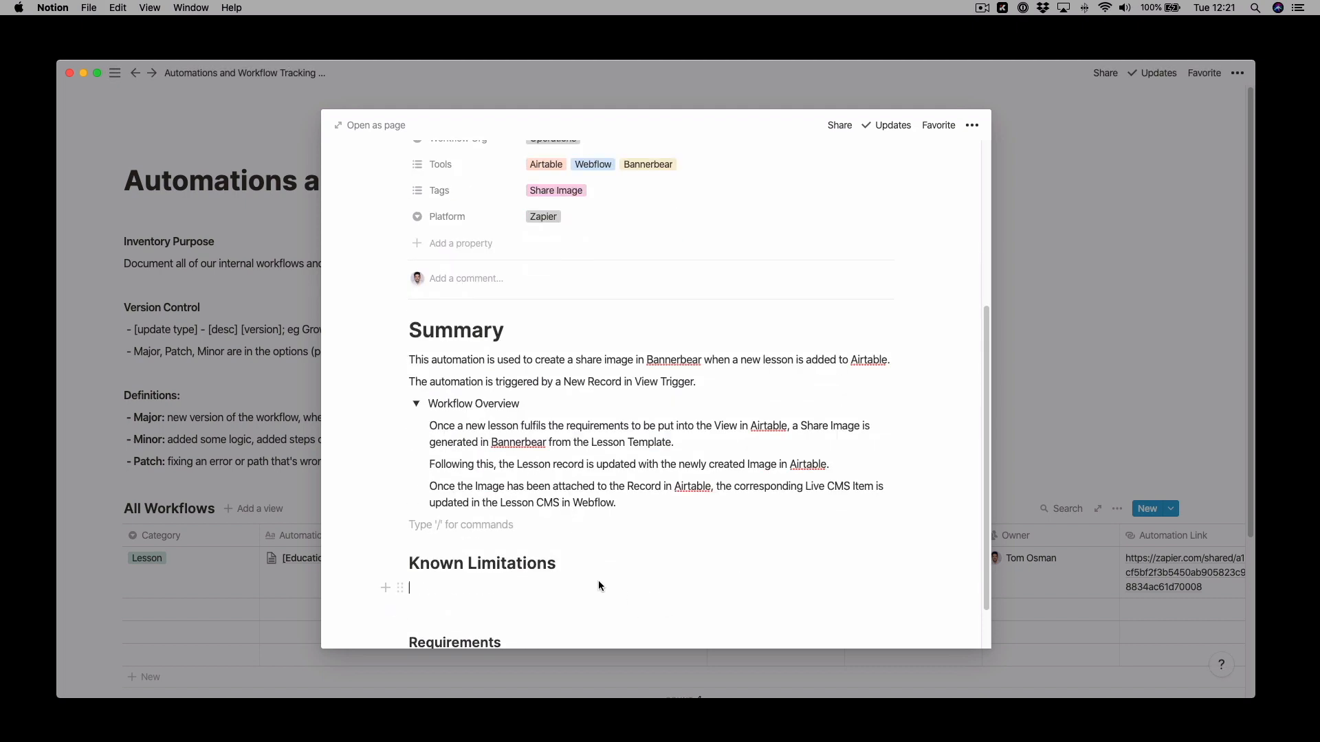
left_click(605, 581)
left_click(607, 524)
key("BackSpace")
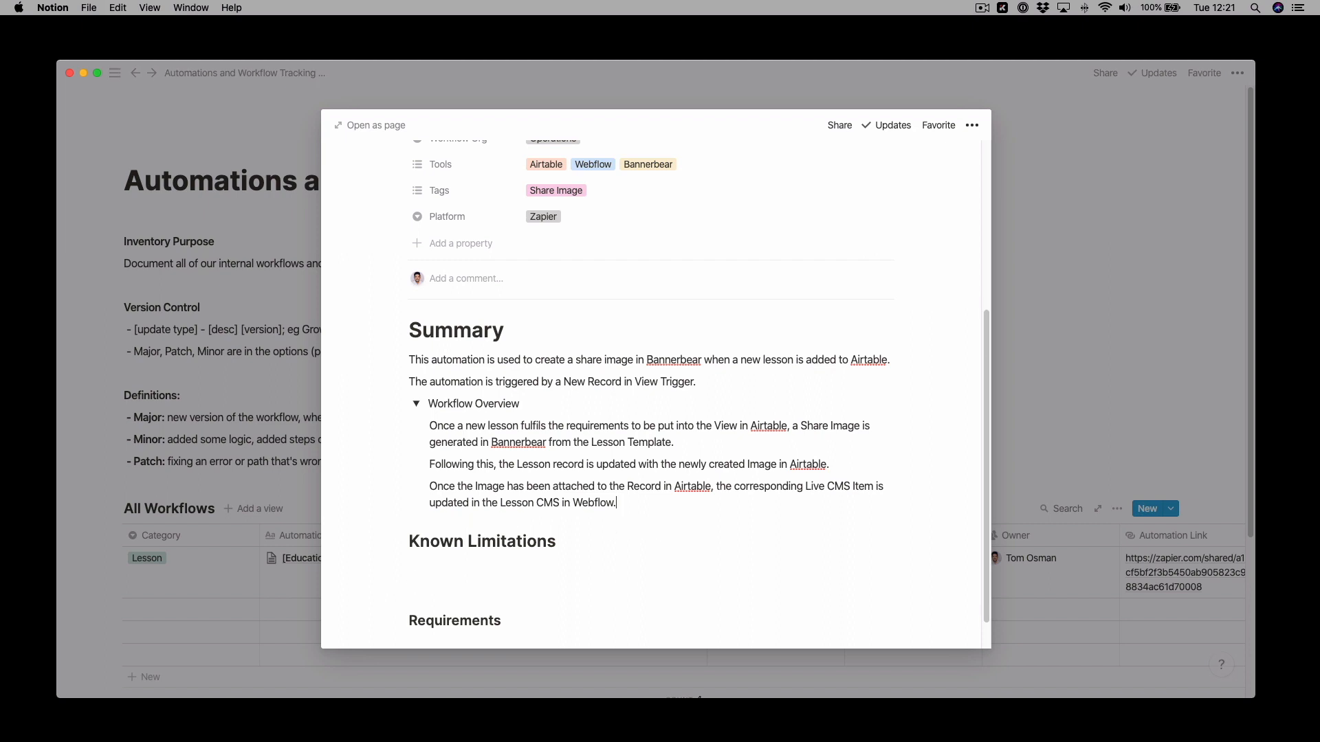
Note under Known Limitations that the intermediate step could be removed in the future with a good way to track whether the prior step happened.
left_click(558, 562)
type("Currently ")
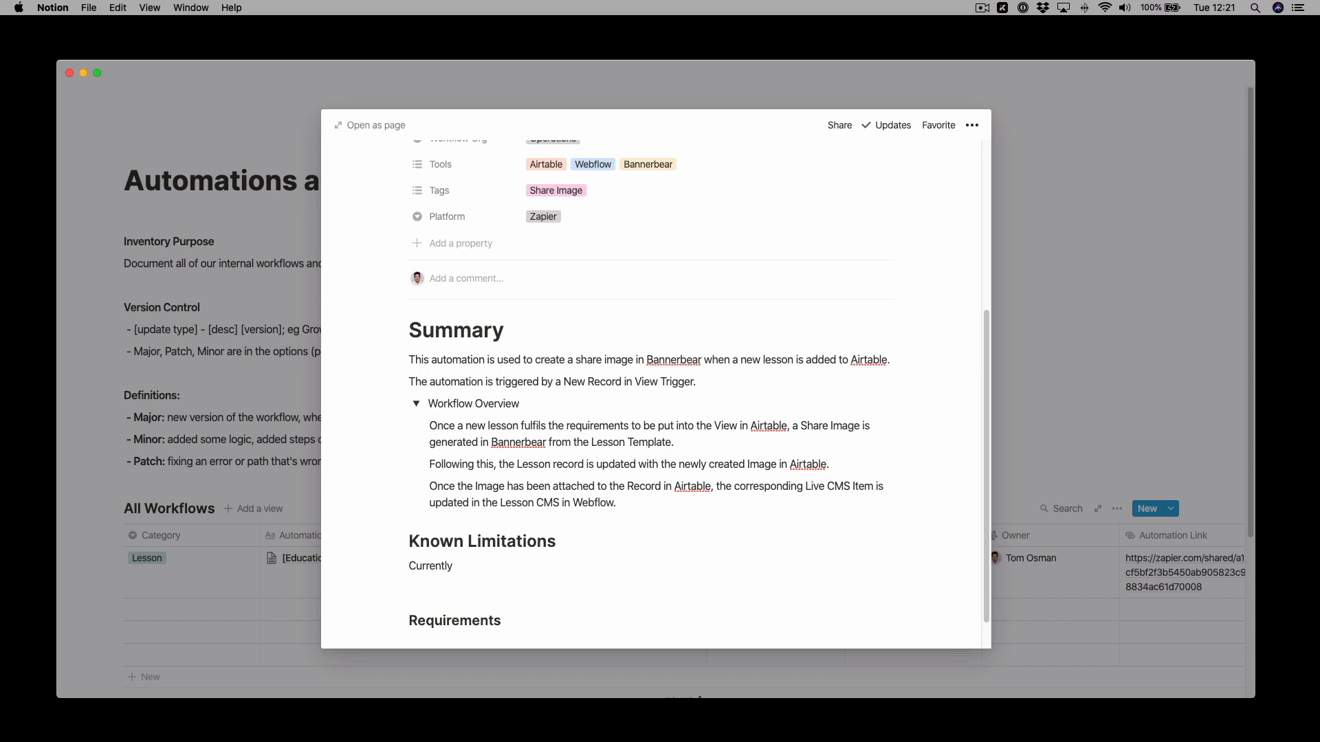
type("there is an intermediate step which ")
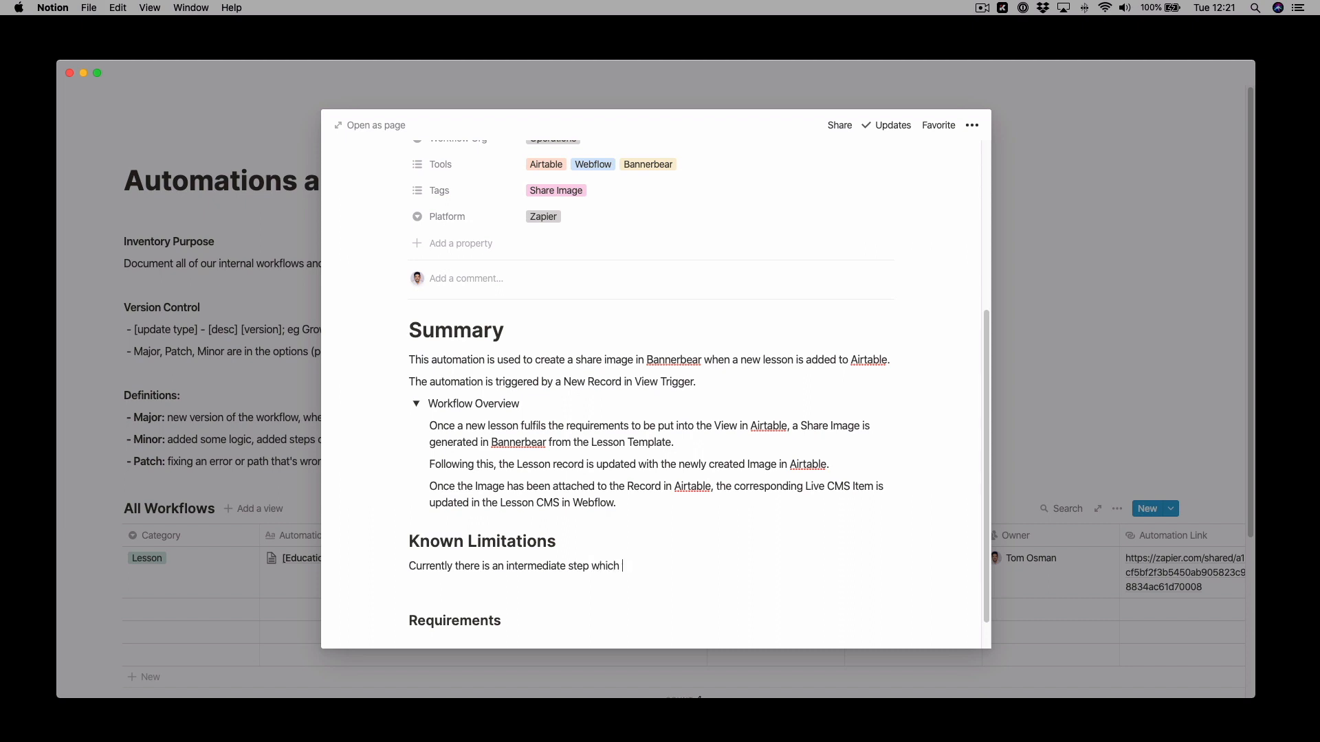
type("could be removed in the fut")
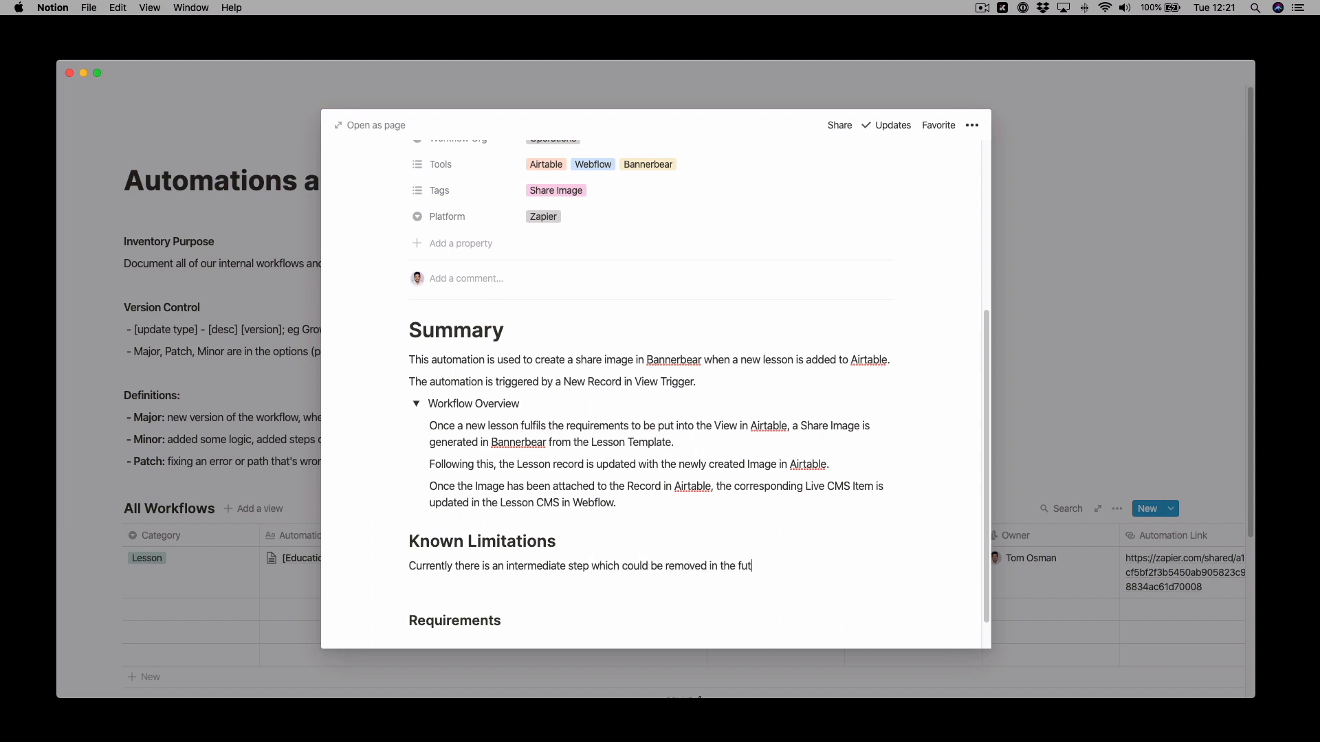
type("ure if we had a good way to track if the prior step happened or not.")
Start a bulleted list under Requirements with the item "Bannerbear Lesson Template".
scroll(633, 555, "down", 1)
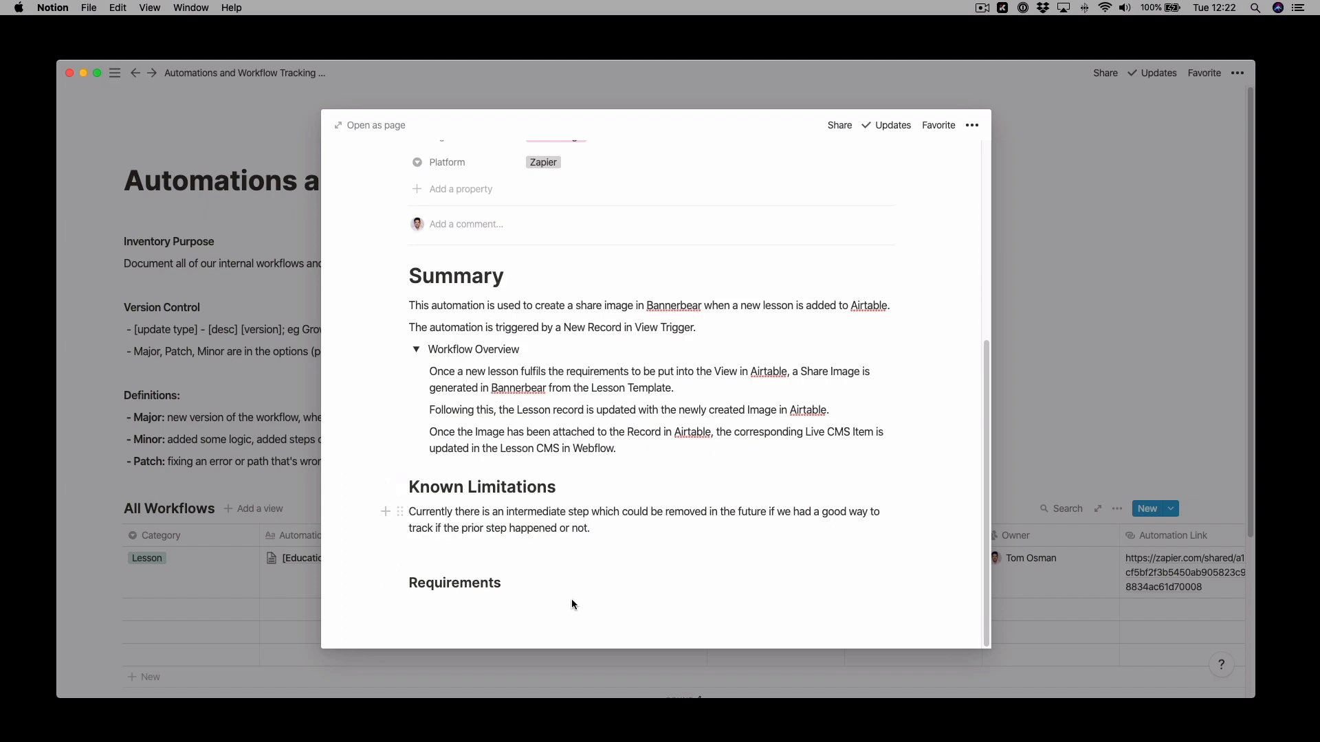
left_click(572, 603)
type("/list")
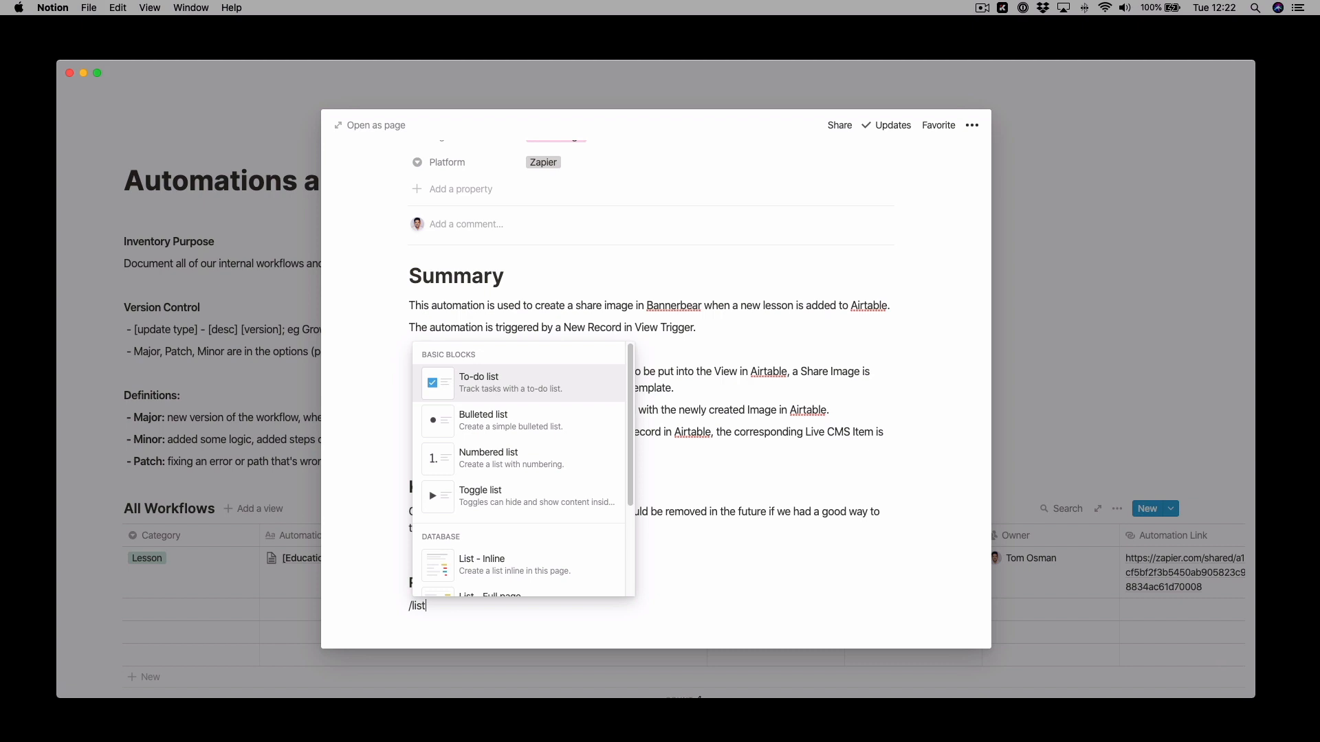
key("Down")
key("Return")
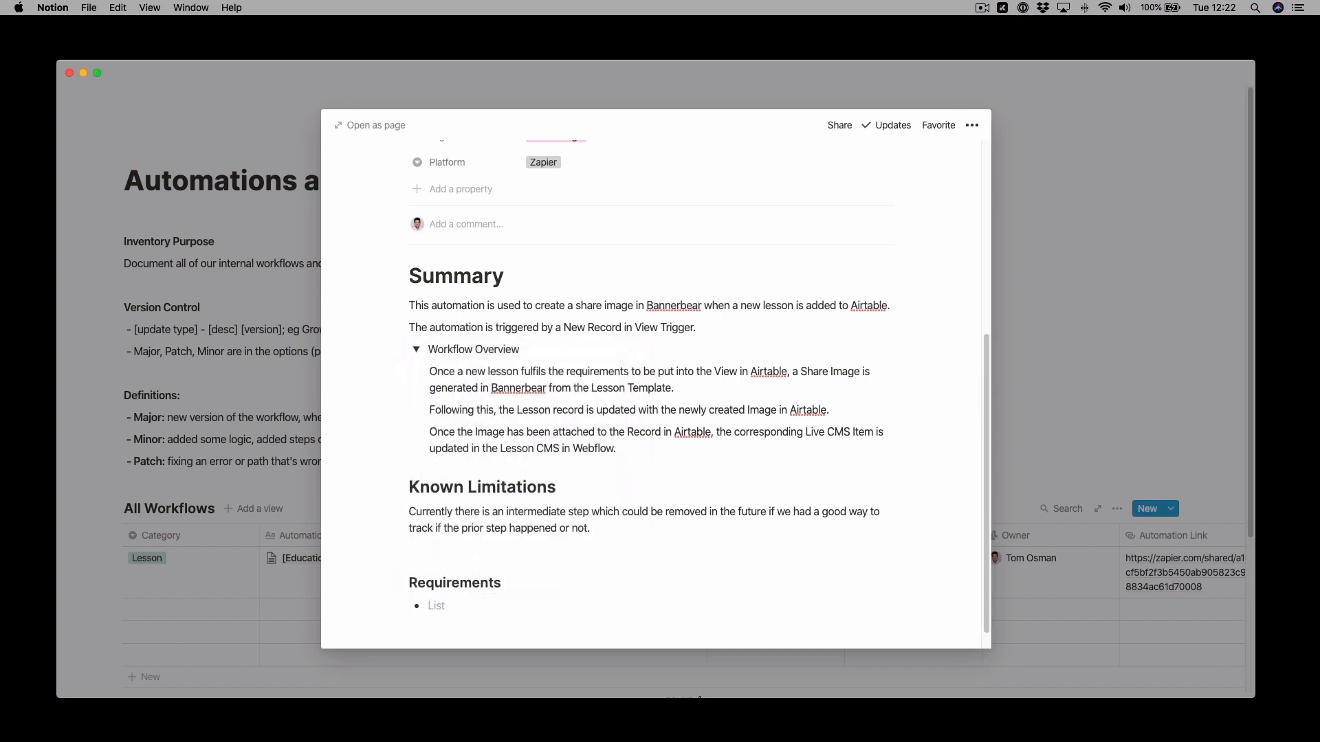
type("Bannerbear LEsson")
key("BackSpace")
key("BackSpace")
key("BackSpace")
key("BackSpace")
key("BackSpace")
type("esson Template")
Add "Webflow Lesson CMS Items" and "Airtable Lesson Base" to the Requirements list, and close the entry.
key("Return")
type("Webflow ")
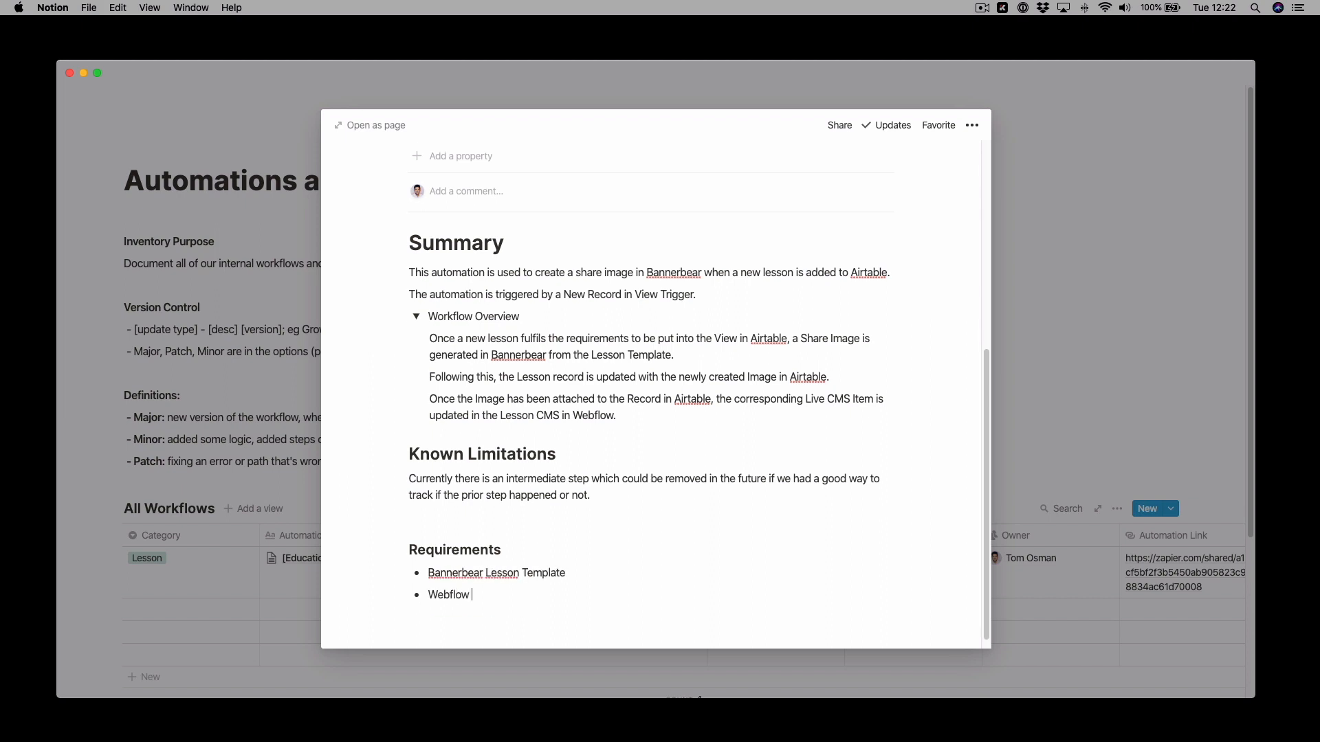
type("CMS")
key("BackSpace")
key("BackSpace")
key("BackSpace")
type("Lesson CMS Items")
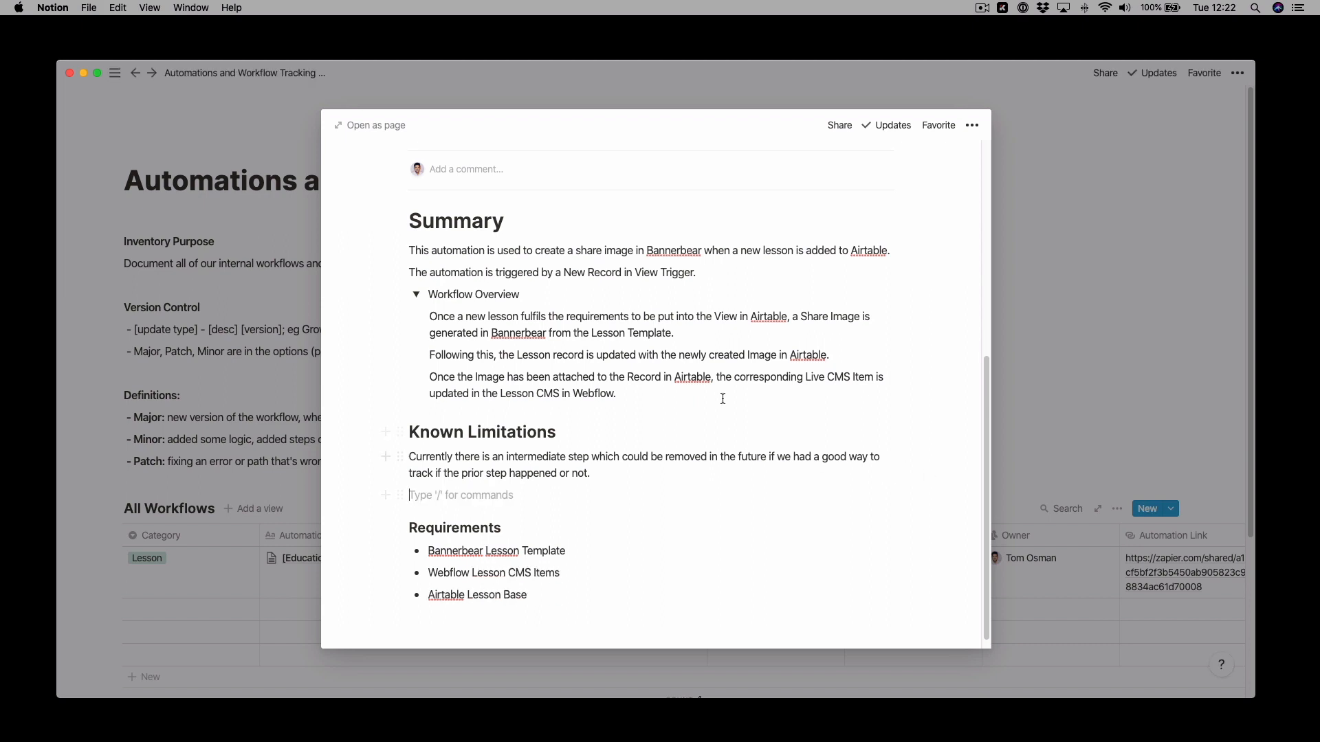
scroll(788, 404, "down", 1)
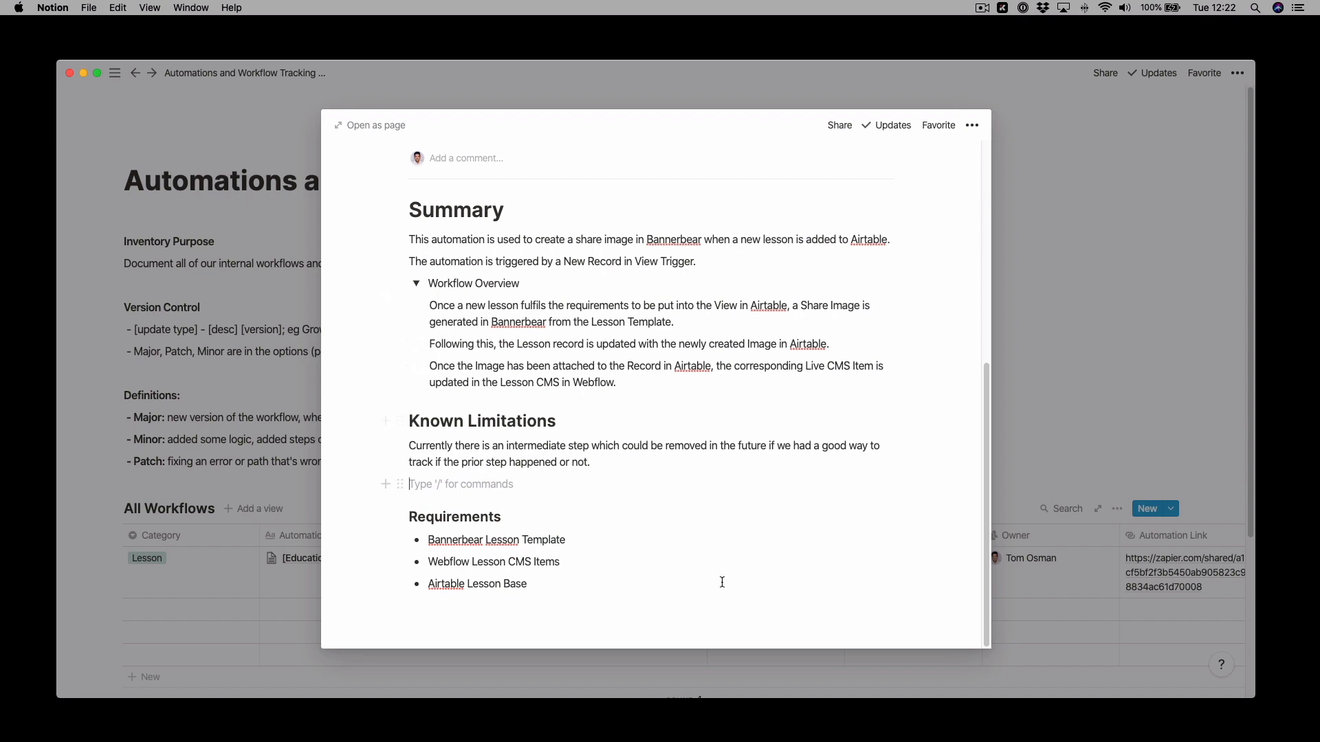
scroll(642, 535, "up", 5)
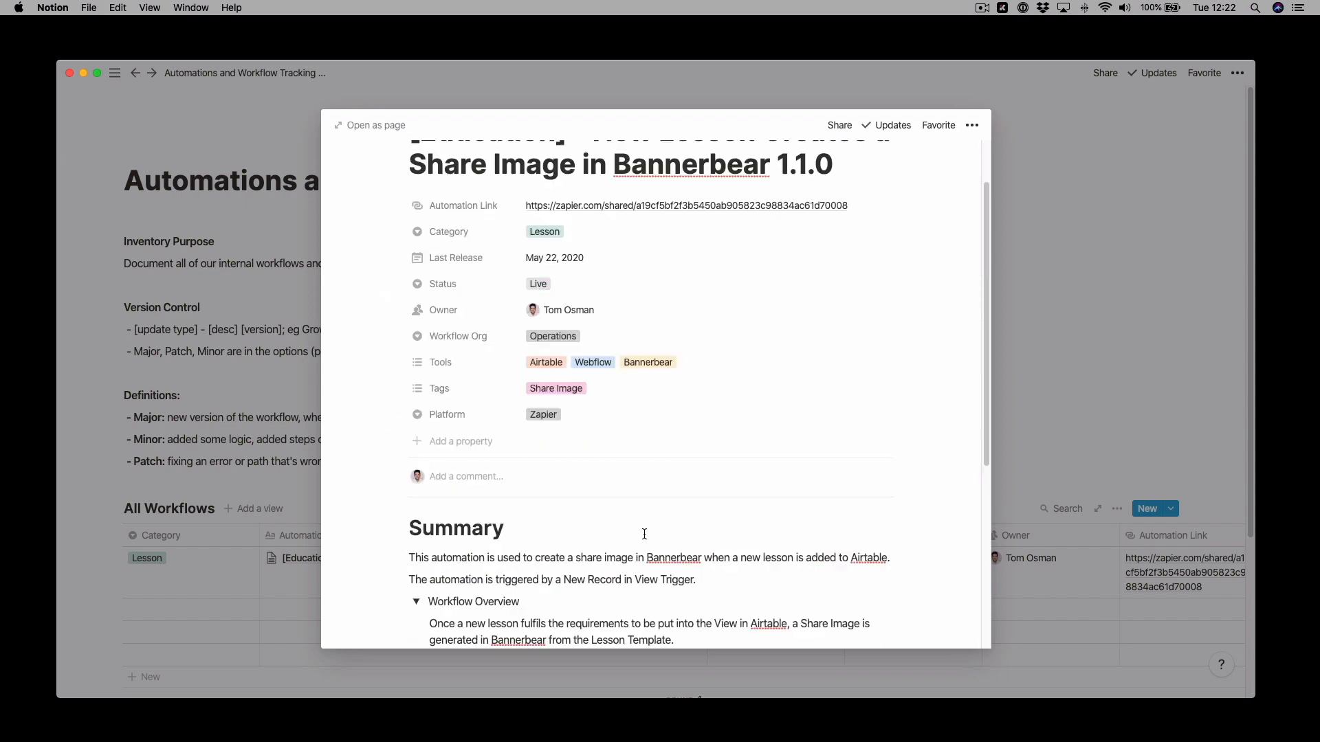
scroll(653, 588, "up", 2)
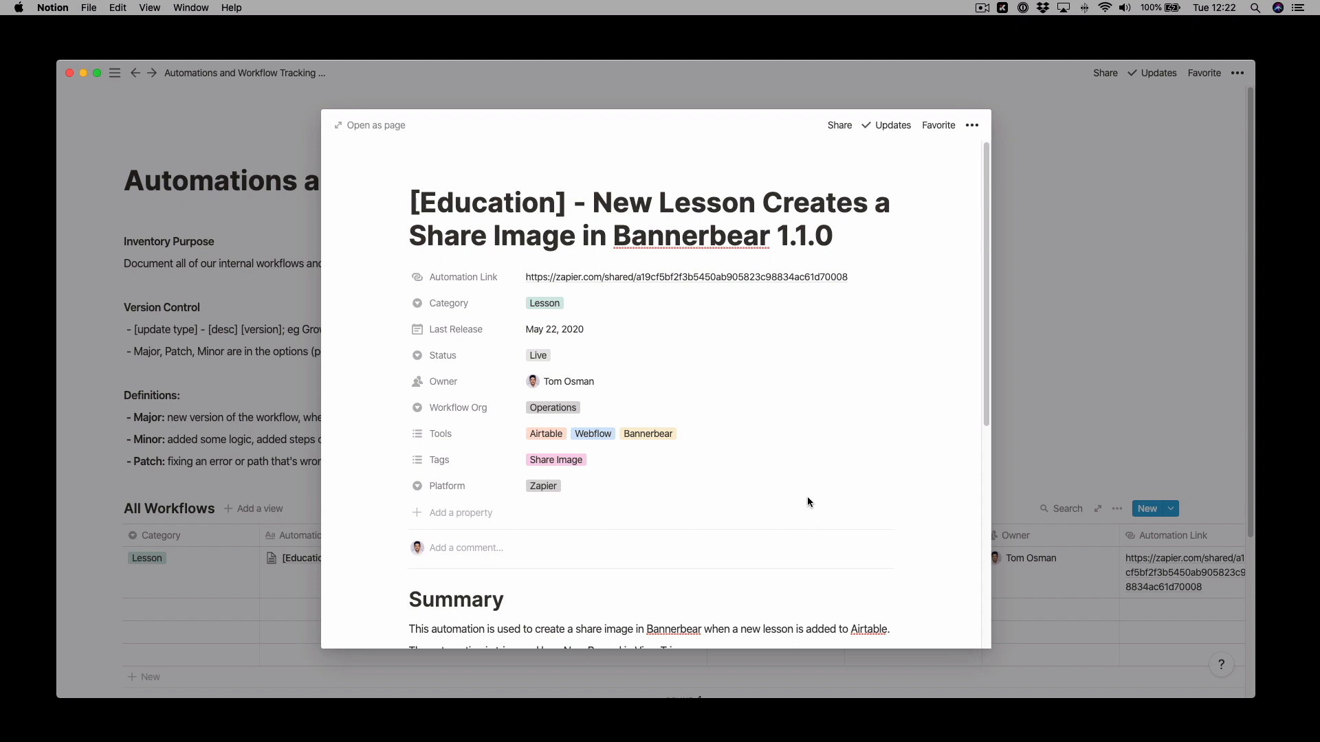
left_click(1092, 264)
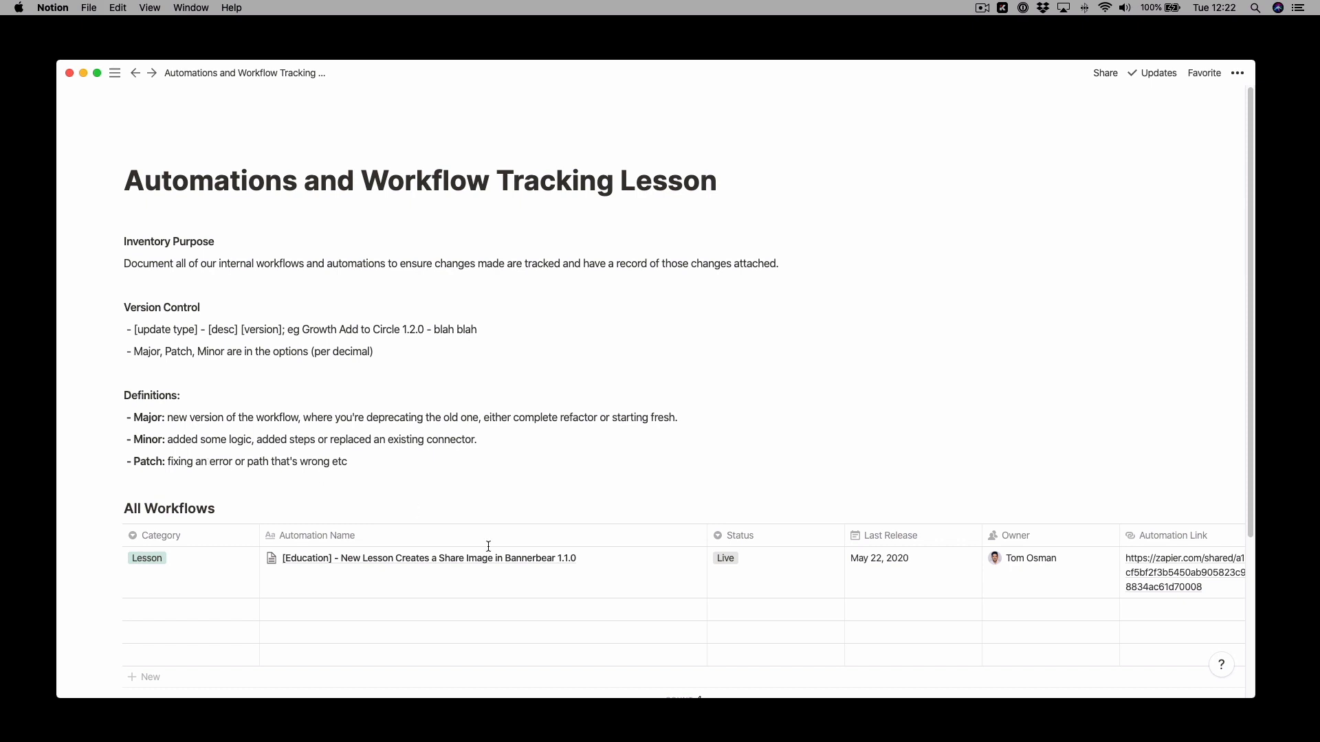
Reopen the Bannerbear lesson entry and change the version number at the end of its title to 1.1.1.
left_click(585, 558)
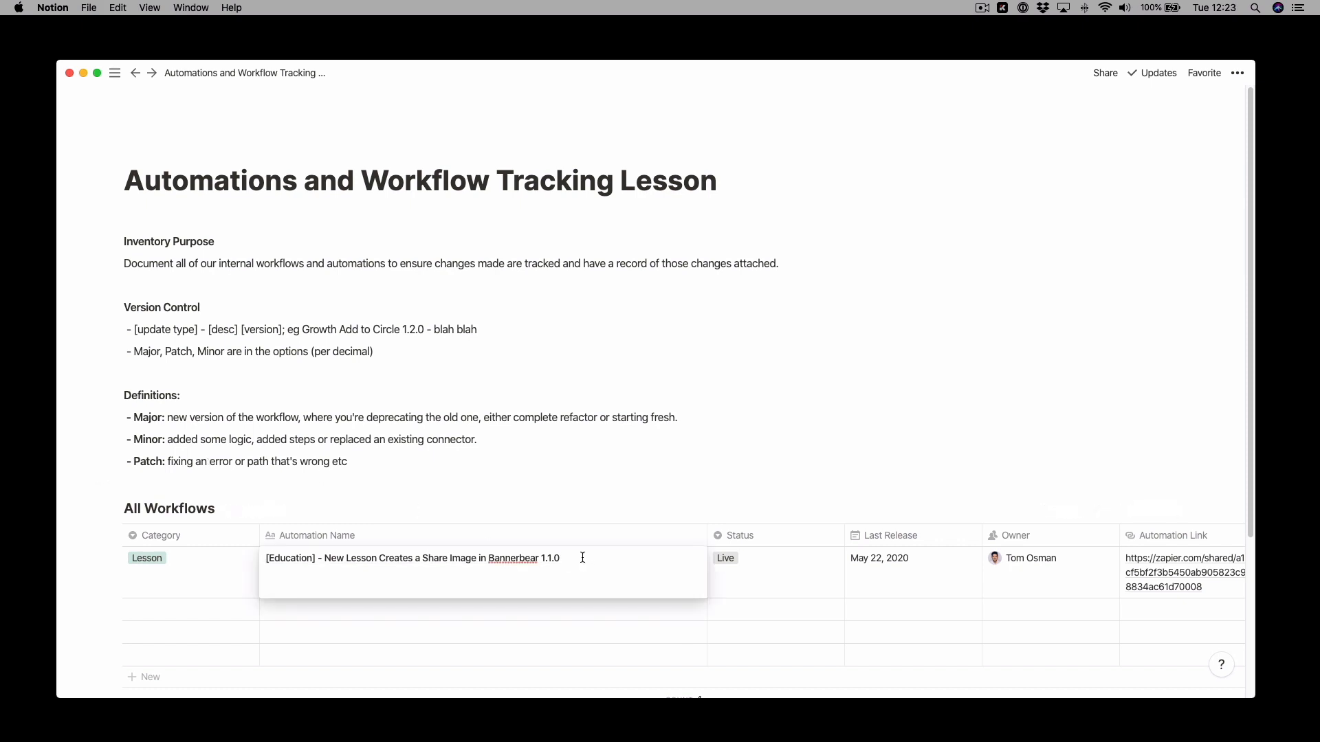
key("Escape")
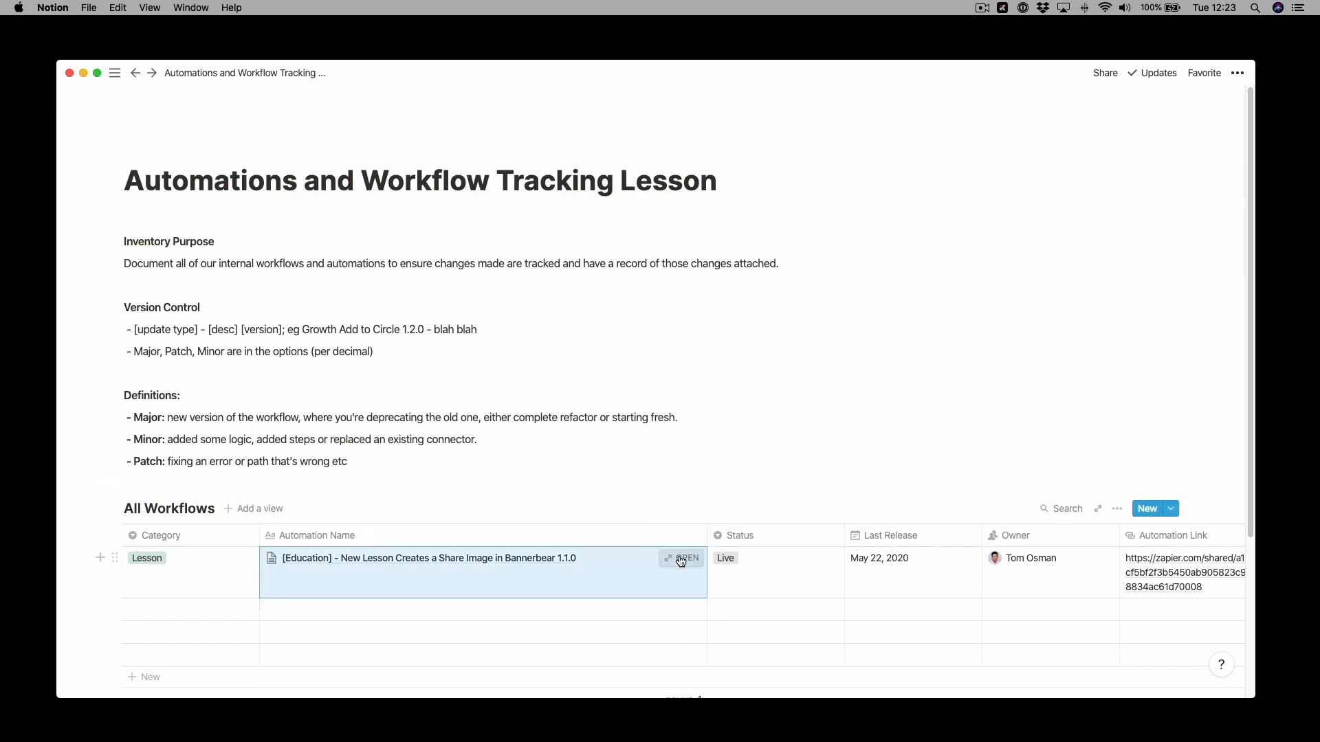
left_click(679, 556)
left_click(850, 235)
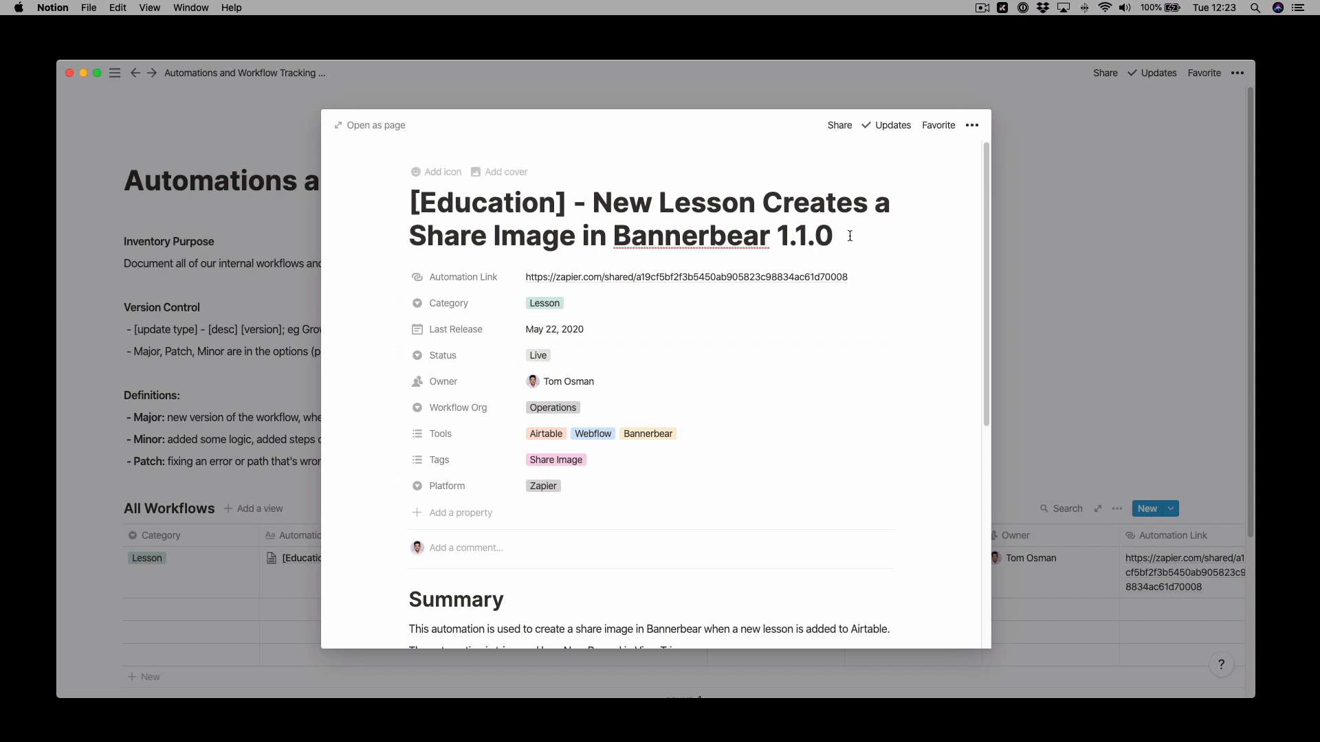
key("BackSpace")
type("1")
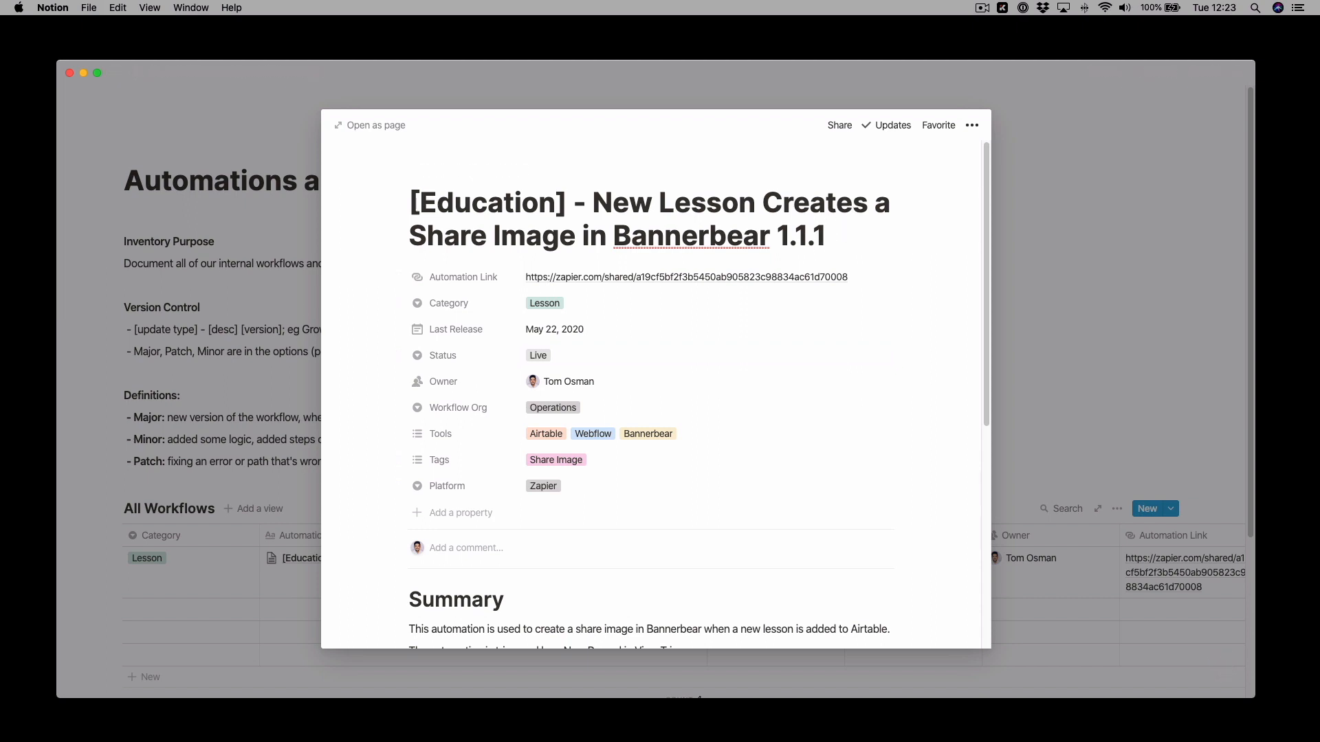
Set Last Release to May 26, 2020 and add the comment "Fixed an issue with the Zap that didn't update the Airtable record correctly.".
left_click(621, 332)
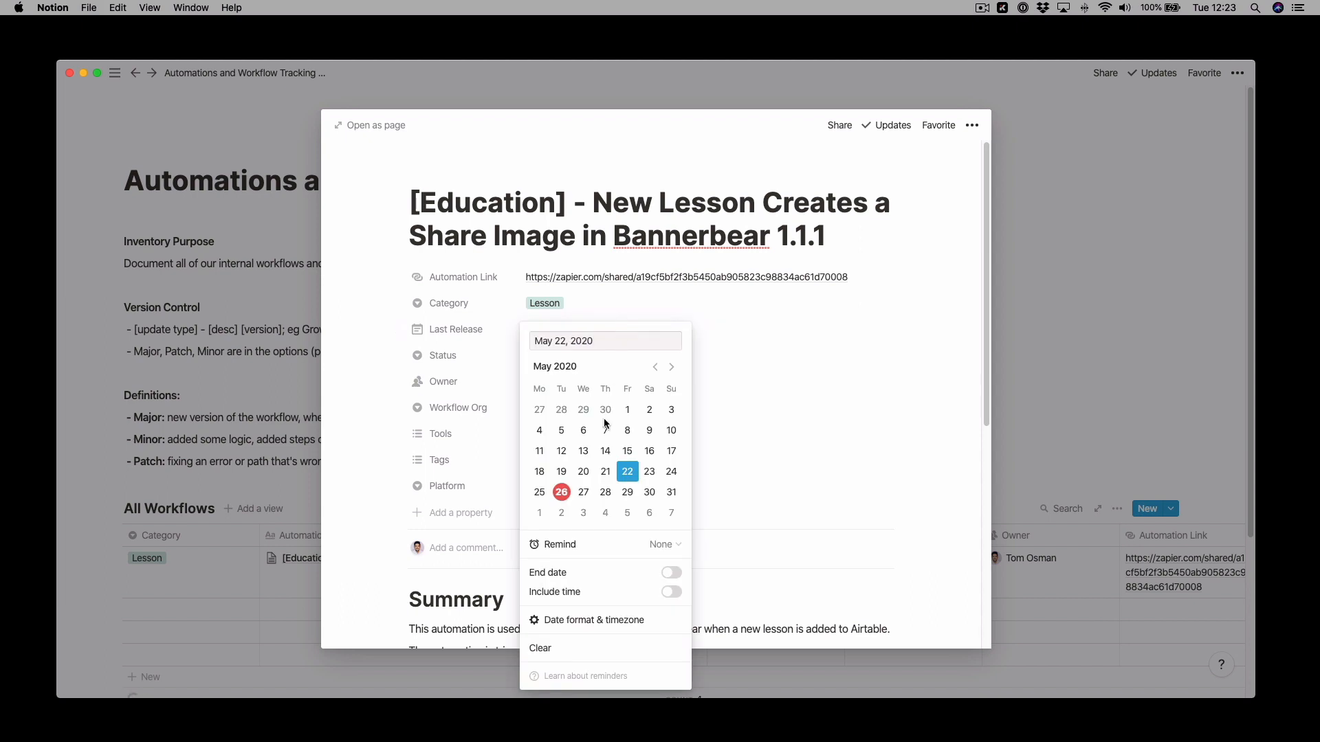
left_click(562, 492)
left_click(976, 371)
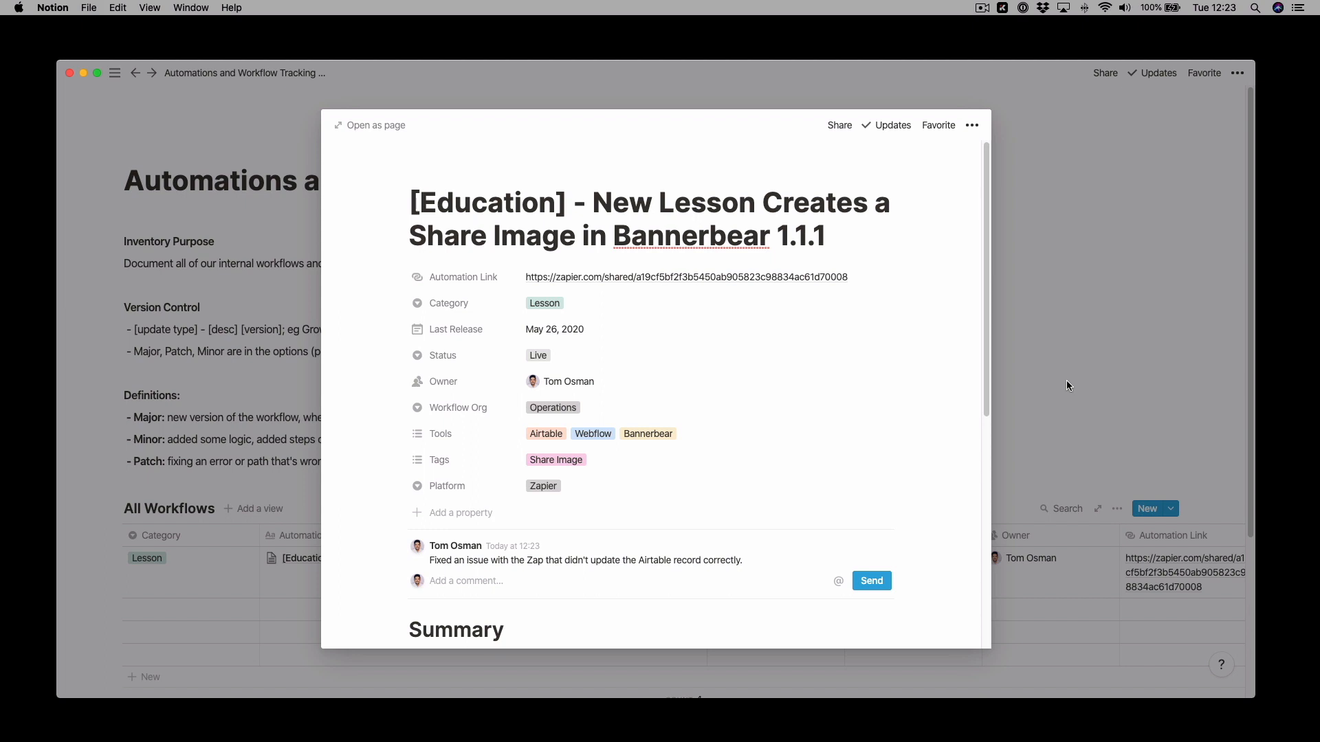
left_click(1066, 377)
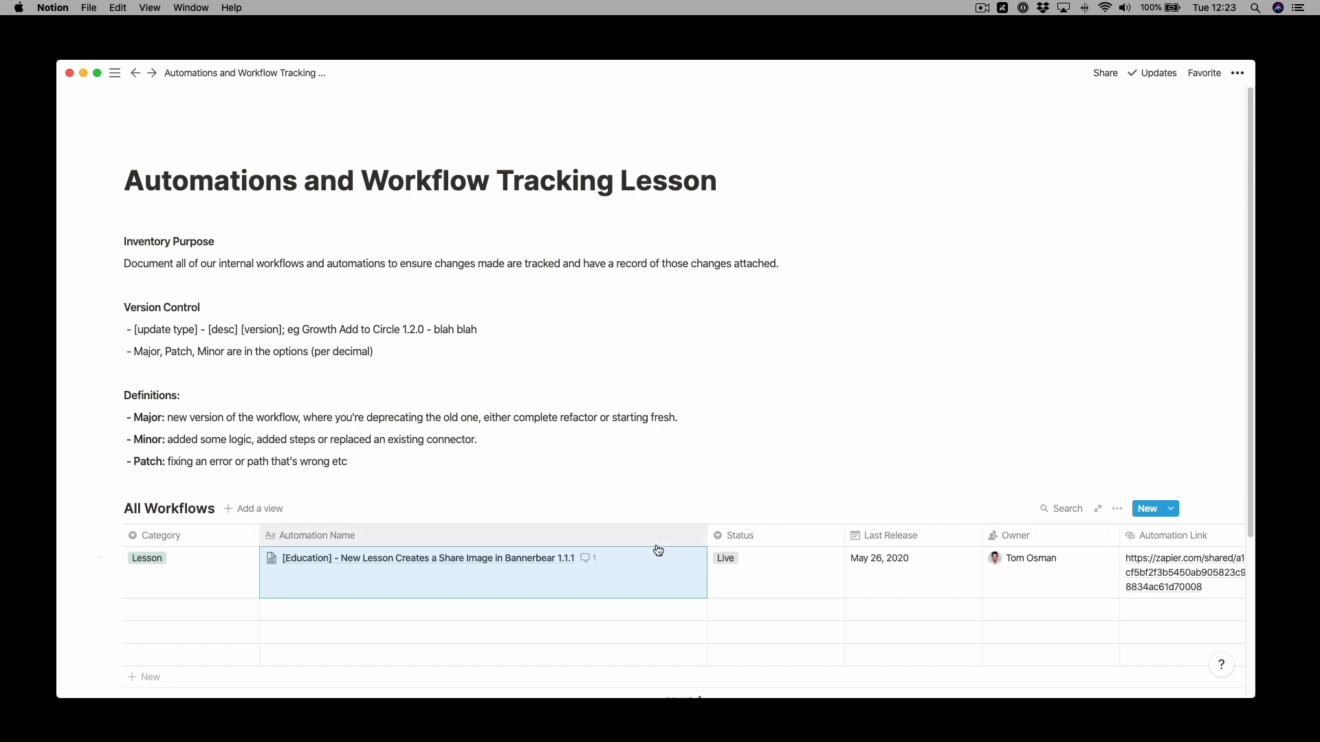
Hide the Workflow Org, Tools, Tags and Automation Link properties in the All Workflows table's default view.
scroll(658, 550, "right", 2)
scroll(322, 598, "left", 2)
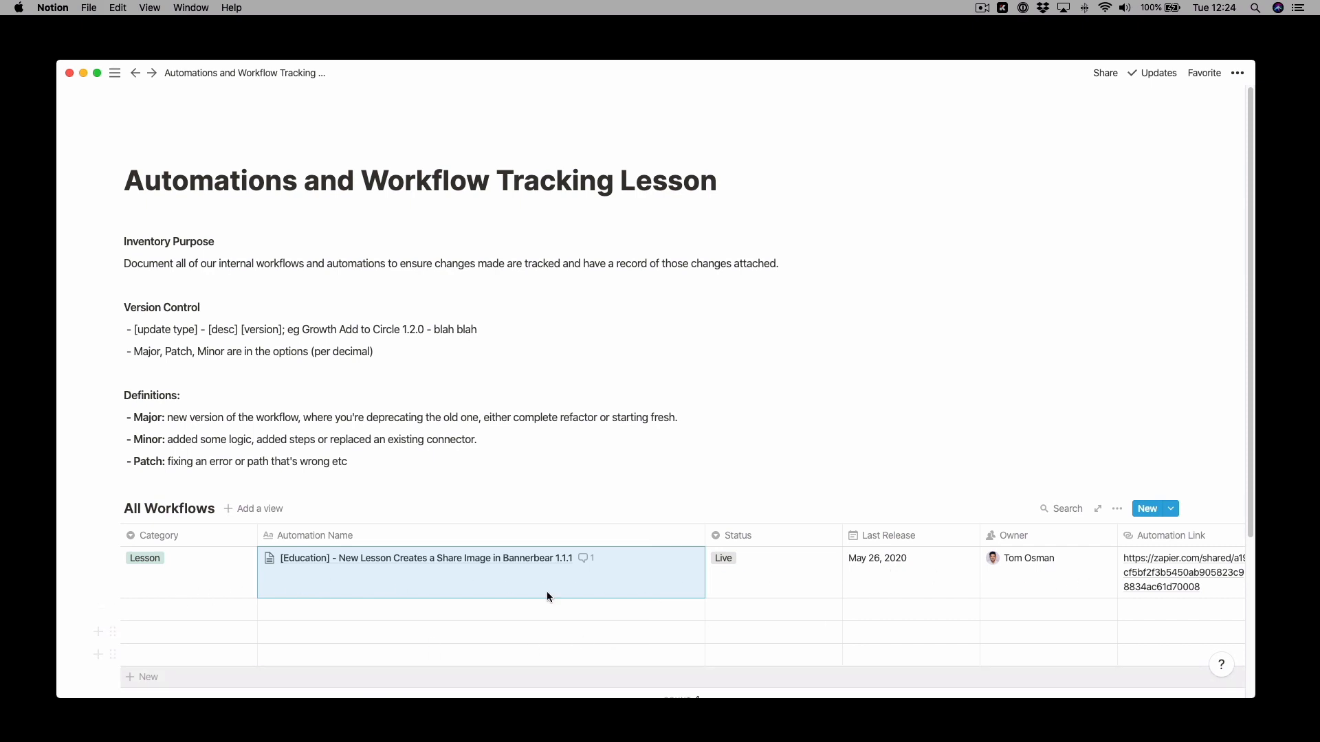
scroll(792, 586, "right", 2)
scroll(788, 591, "right", 10)
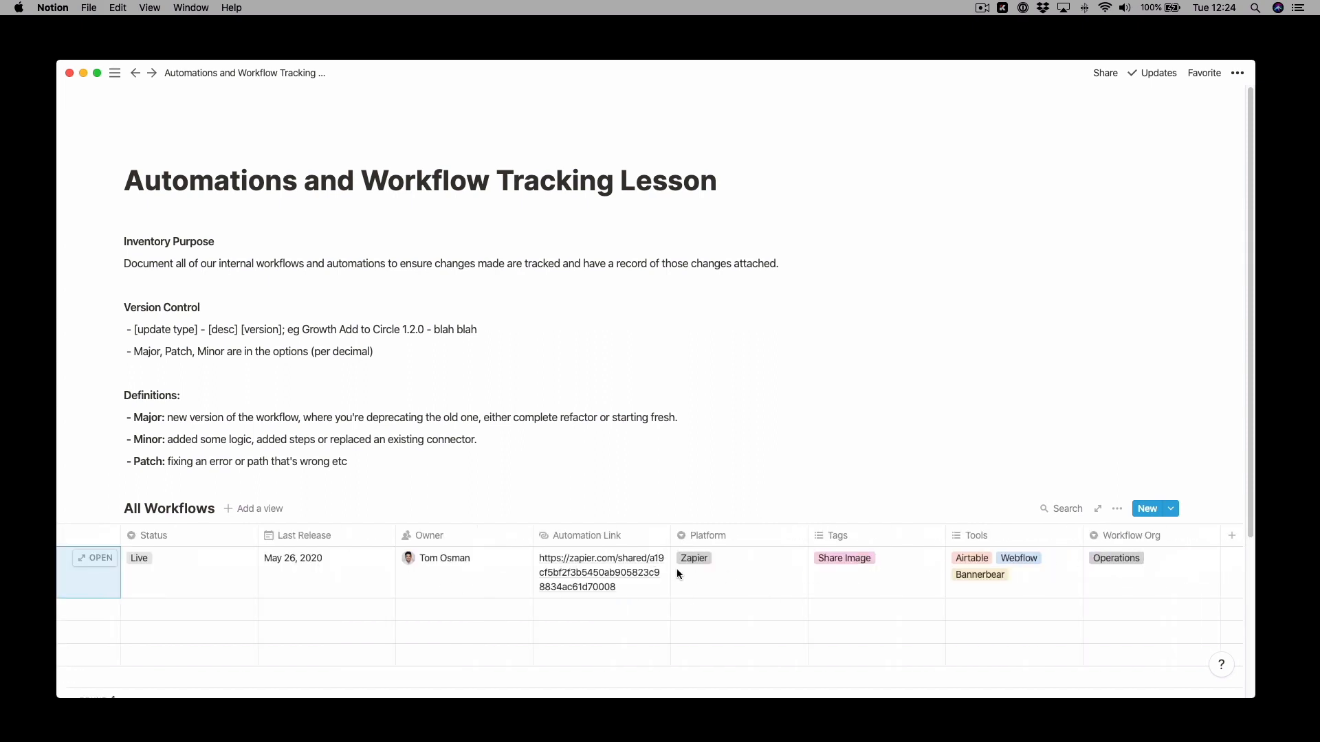
scroll(608, 575, "right", 1)
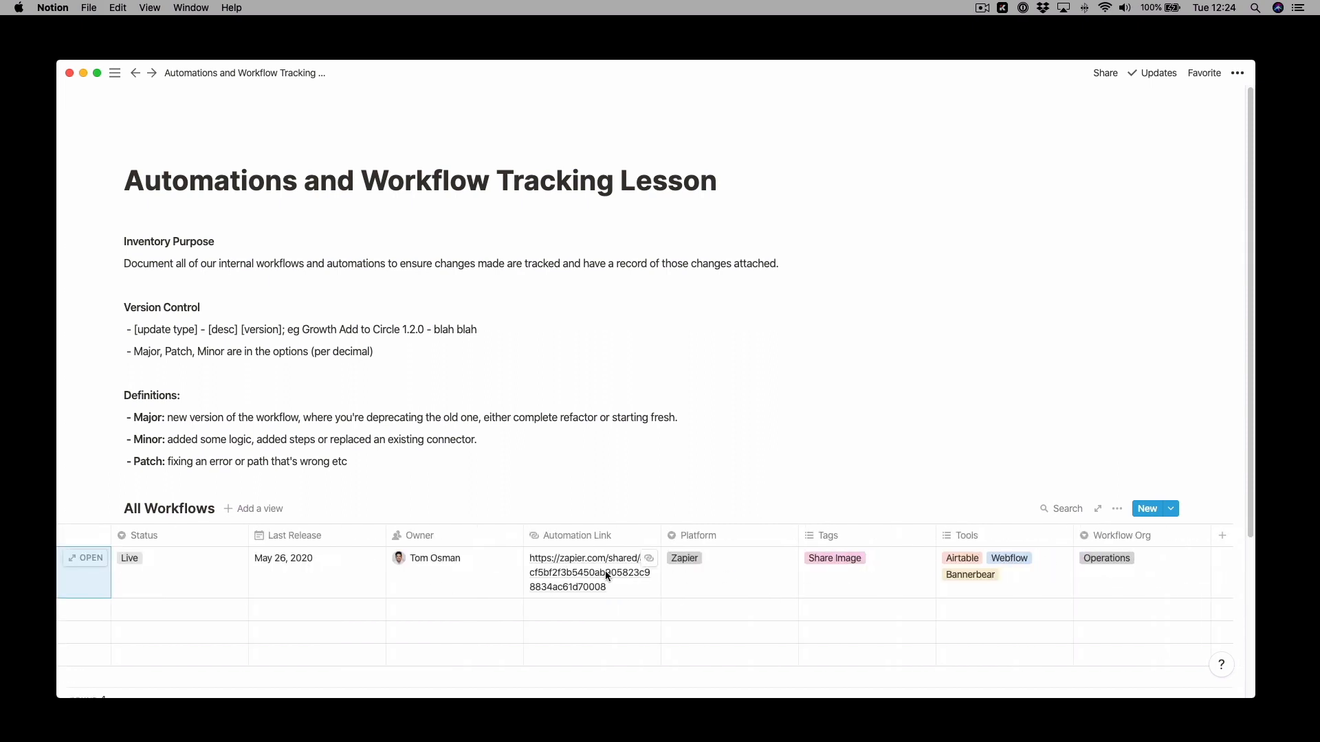
scroll(485, 595, "right", 1)
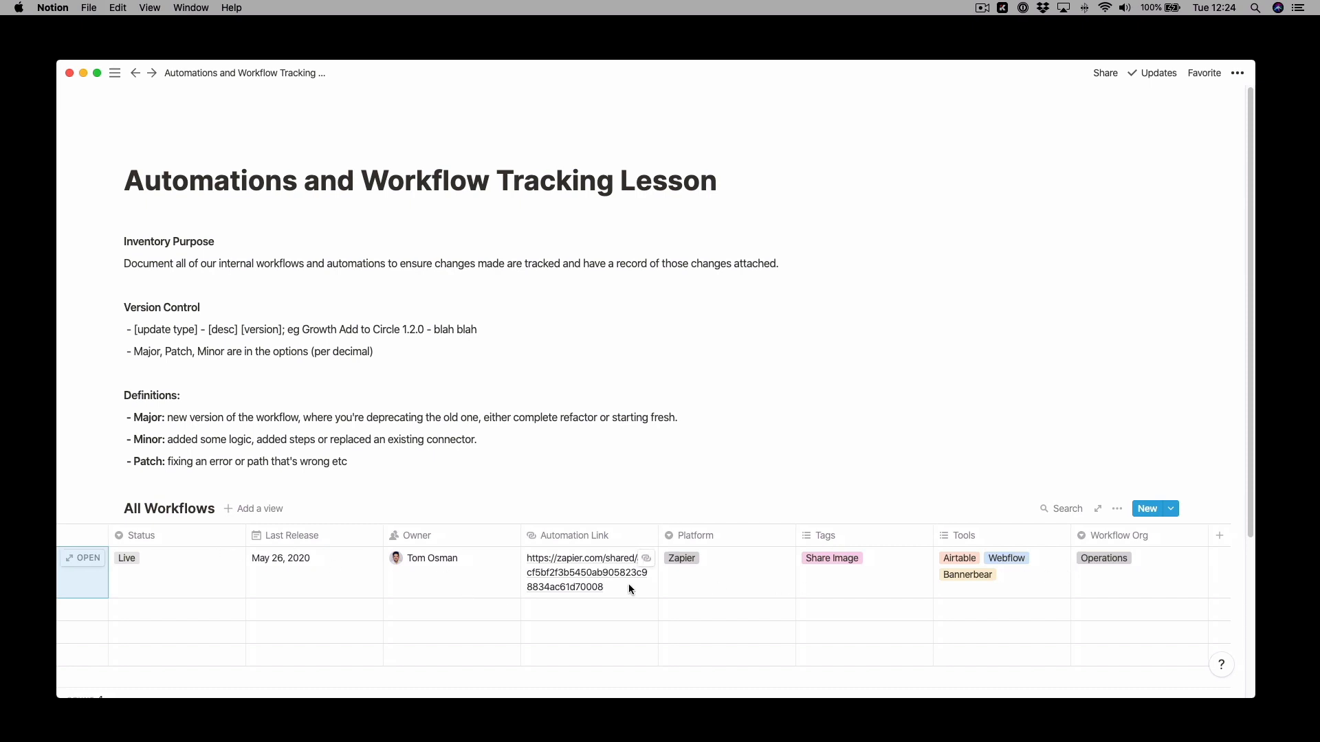
left_click(1116, 510)
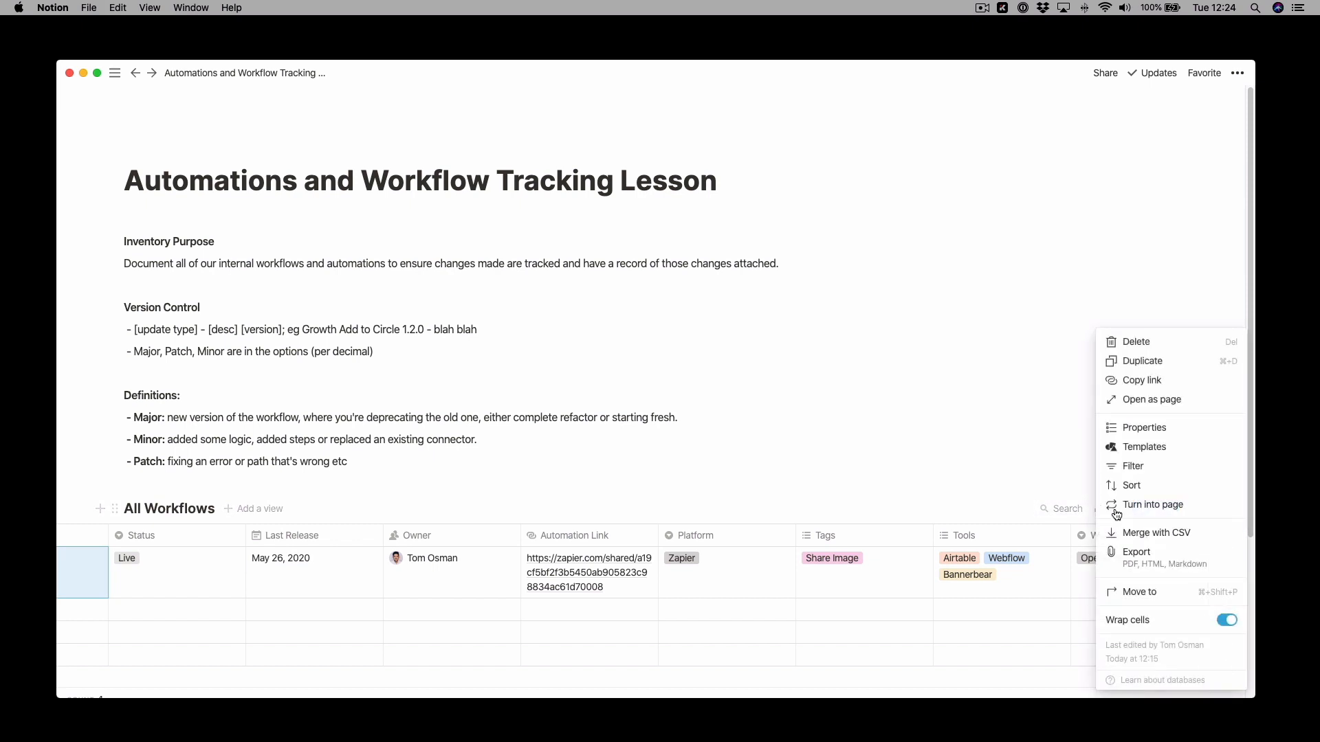
left_click(1116, 427)
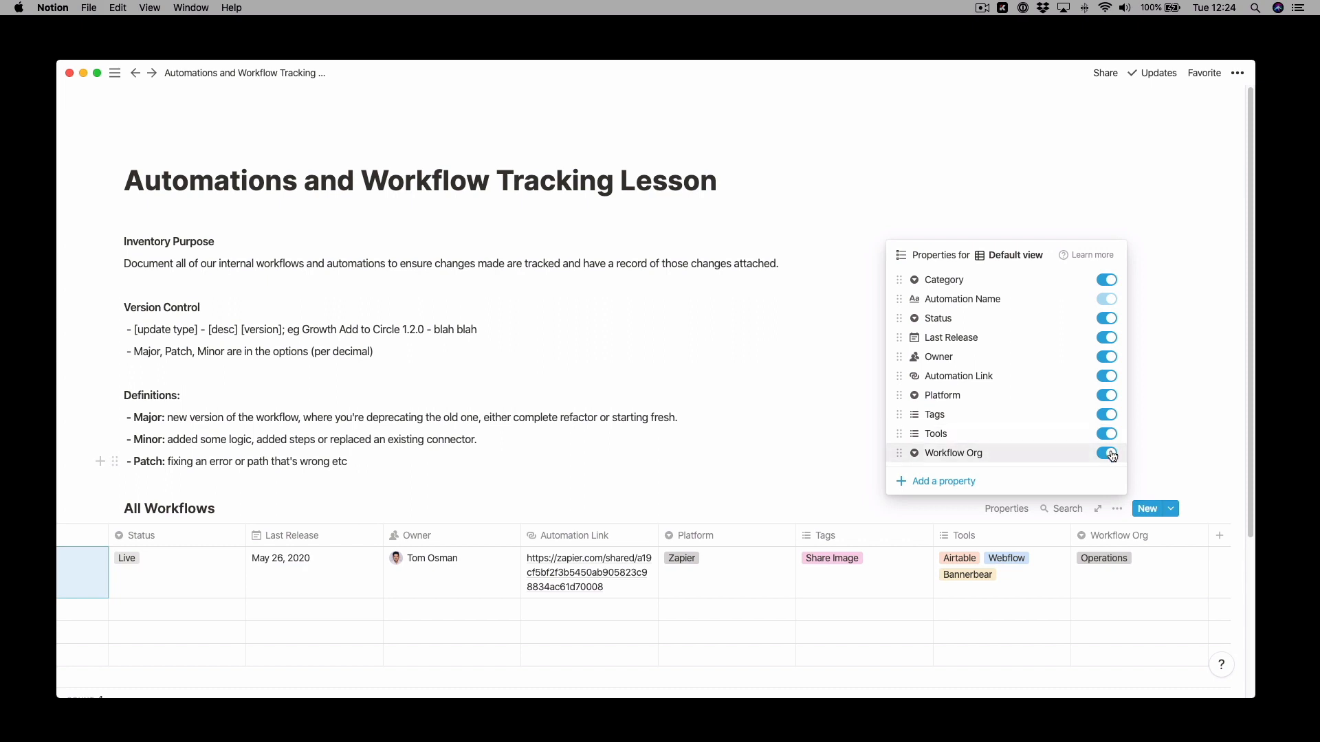
left_click(1107, 453)
left_click(1109, 435)
left_click(1107, 416)
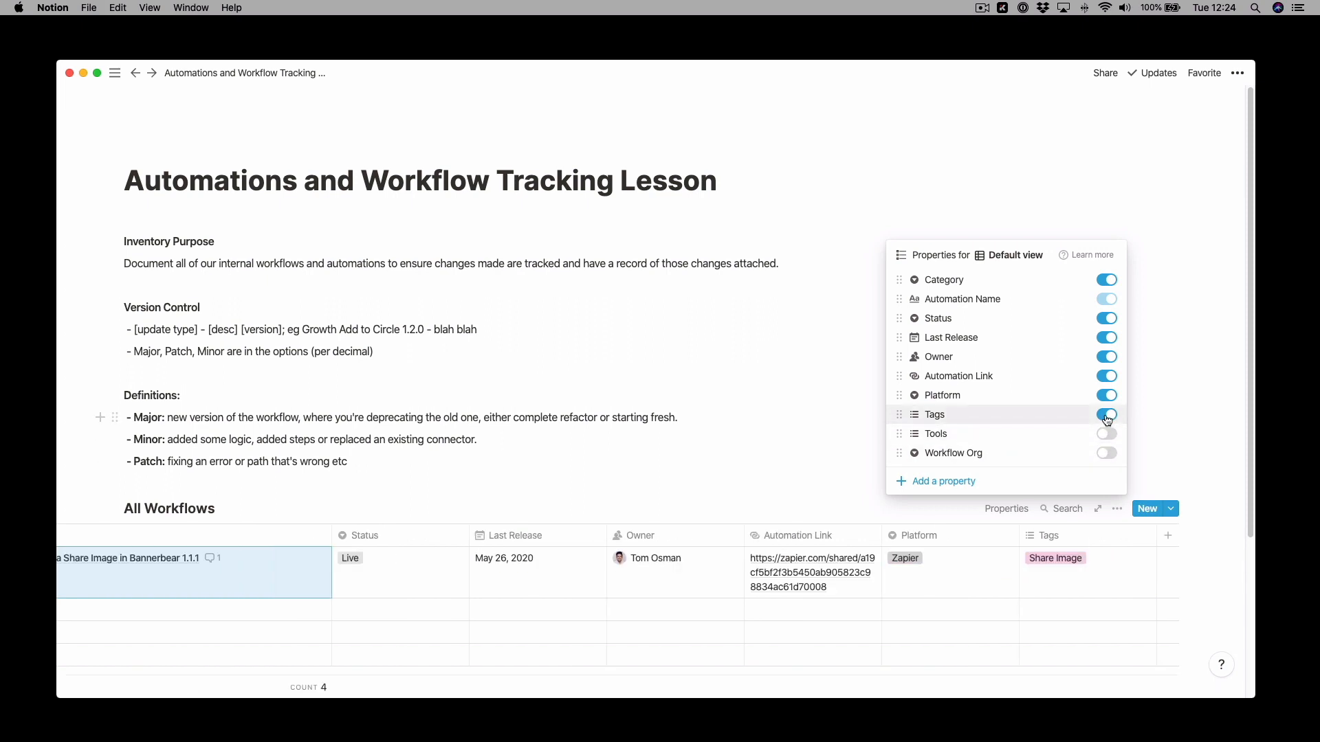
left_click(1107, 376)
left_click(1169, 341)
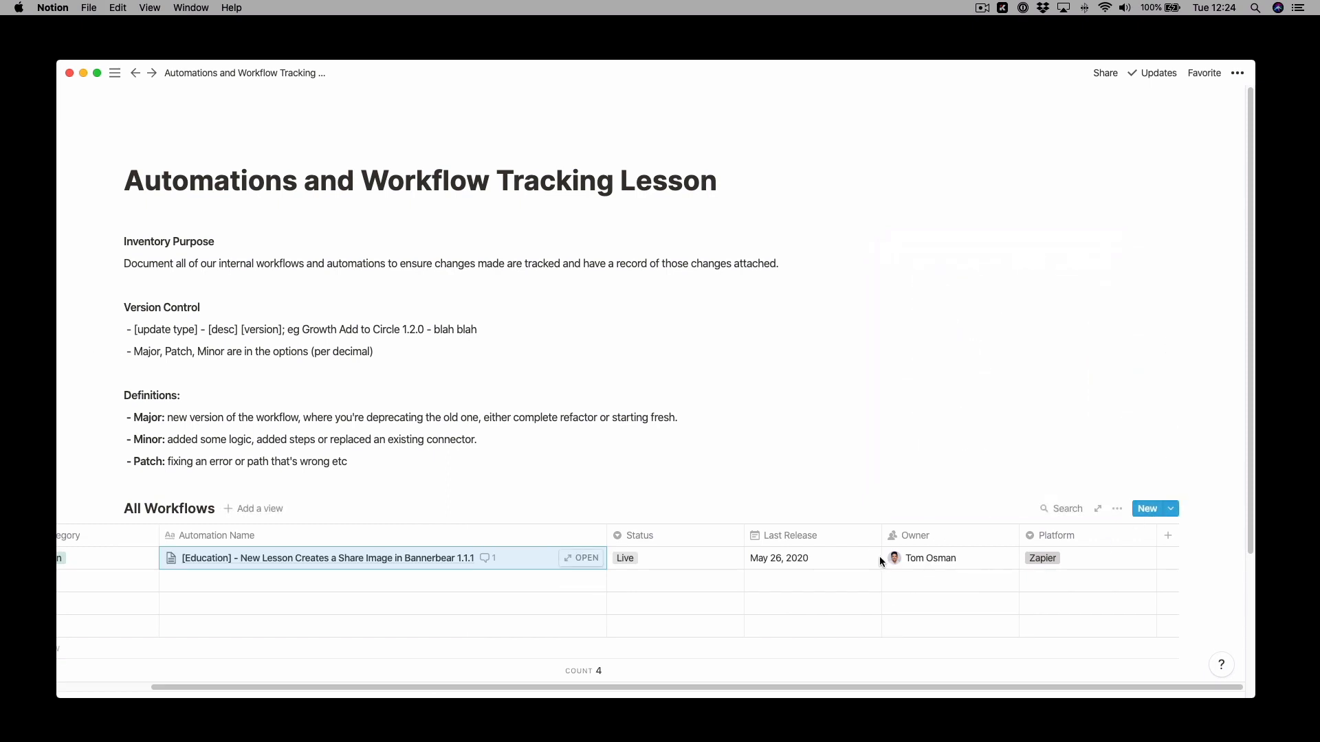
scroll(743, 526, "left", 3)
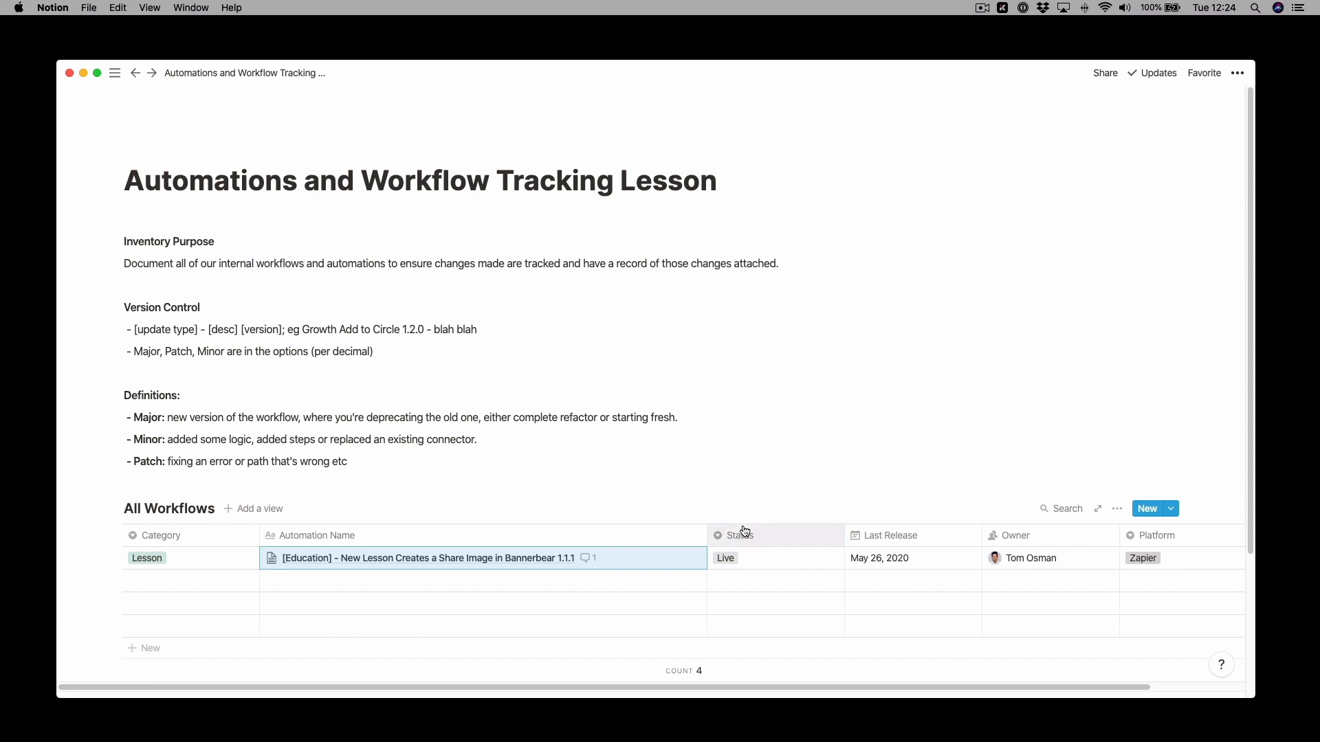